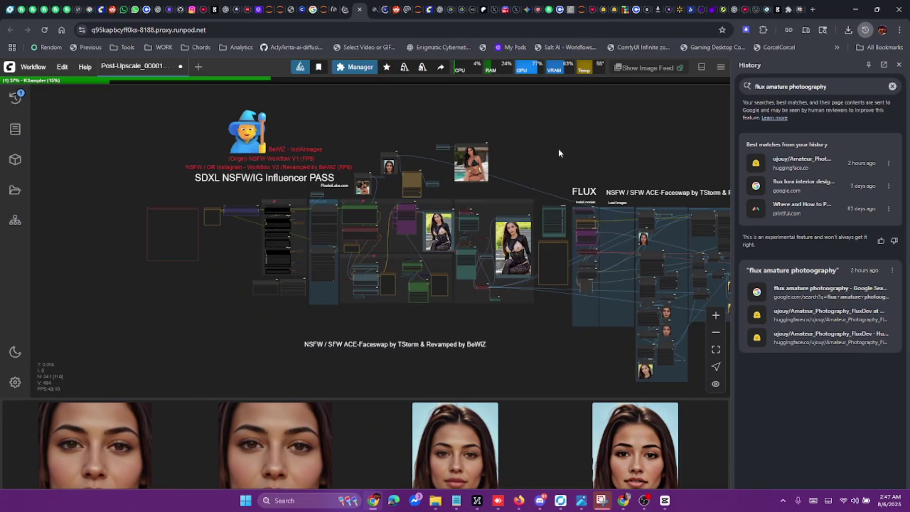
Step: Pan across the running workflow and zoom onto the Load Image node feeding Set_Ref_Pose_IMG
{"action": "left_click_drag", "start_coordinate": [384, 123], "coordinate": [413, 132]}
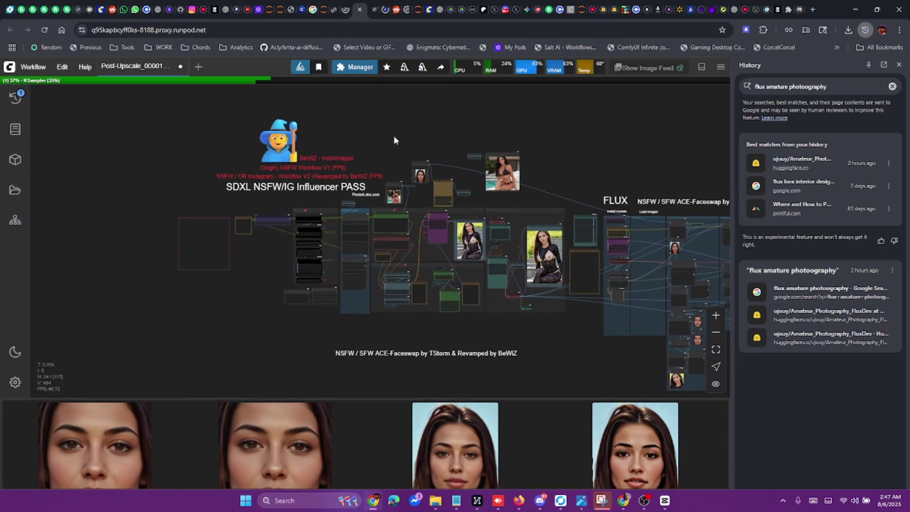
{"action": "left_click_drag", "start_coordinate": [394, 138], "coordinate": [292, 151]}
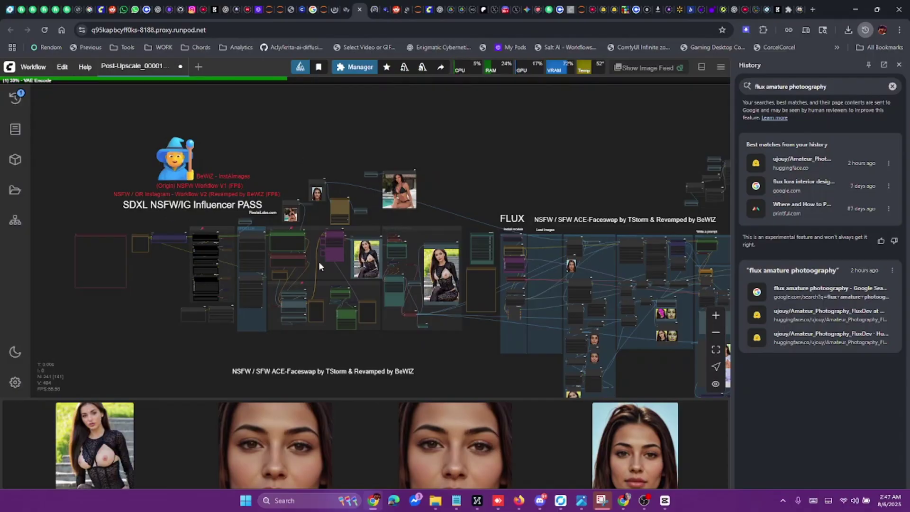
{"action": "left_click_drag", "start_coordinate": [470, 159], "coordinate": [463, 138]}
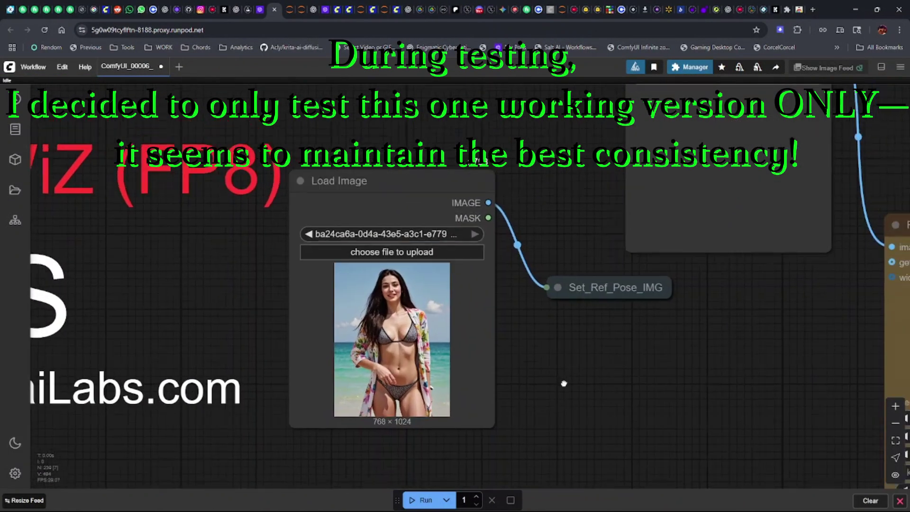
{"action": "scroll", "coordinate": [413, 380], "scroll_direction": "up", "scroll_amount": 5}
{"action": "scroll", "coordinate": [368, 285], "scroll_direction": "down", "scroll_amount": 4}
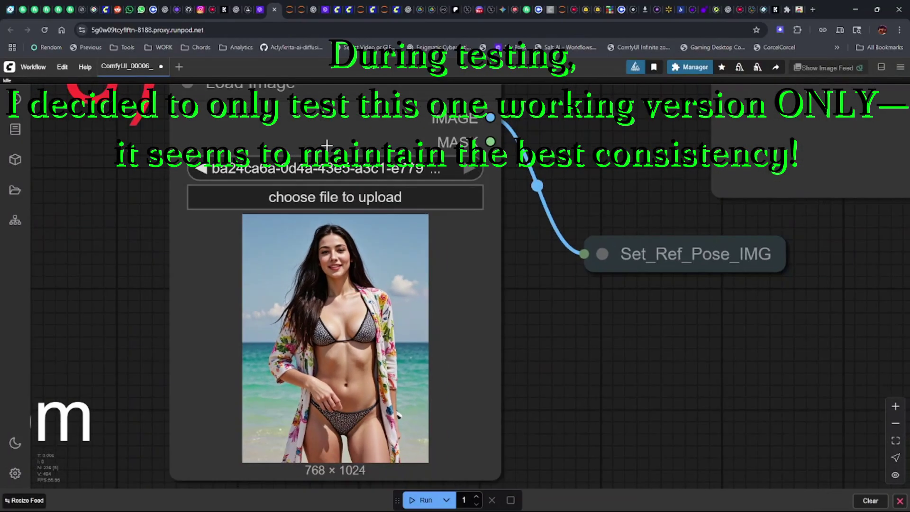
Step: Open the shared beach photo full-size, enlarge the page, and snip the woman's face
{"action": "left_click", "coordinate": [68, 15]}
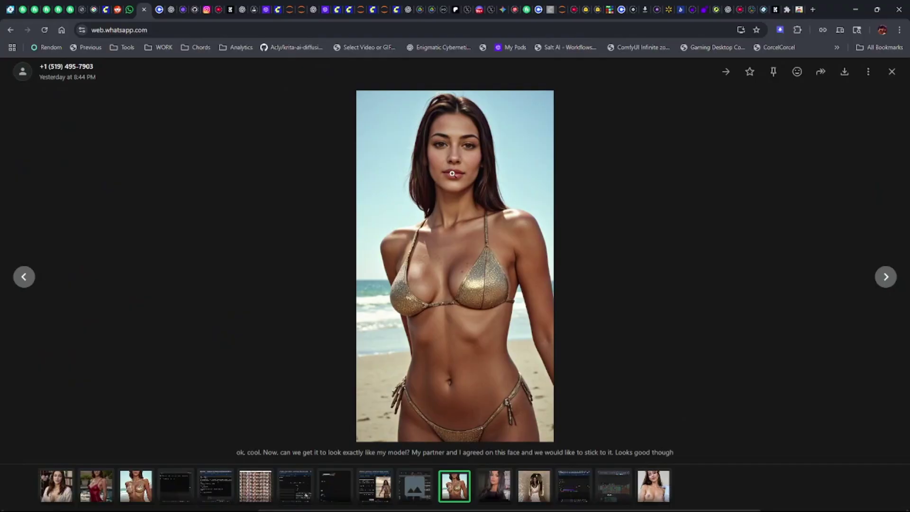
{"action": "left_click", "coordinate": [388, 158]}
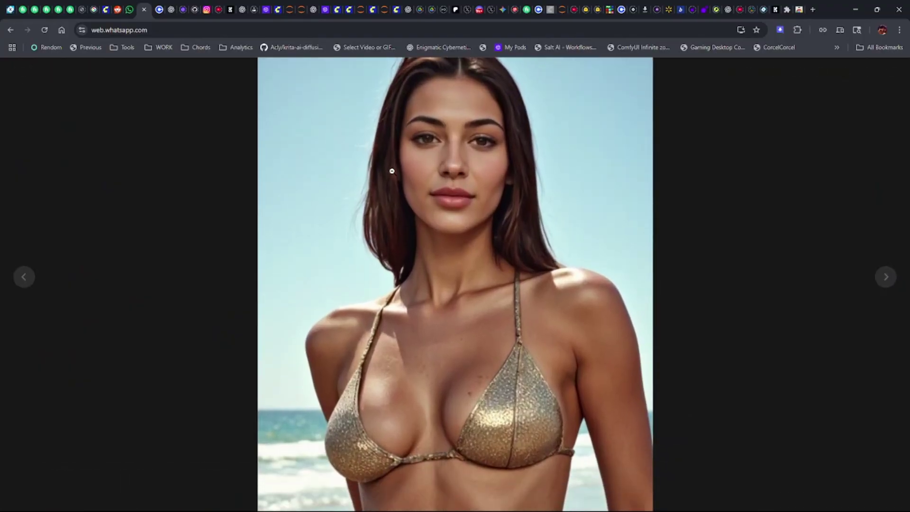
{"action": "left_click", "coordinate": [315, 117]}
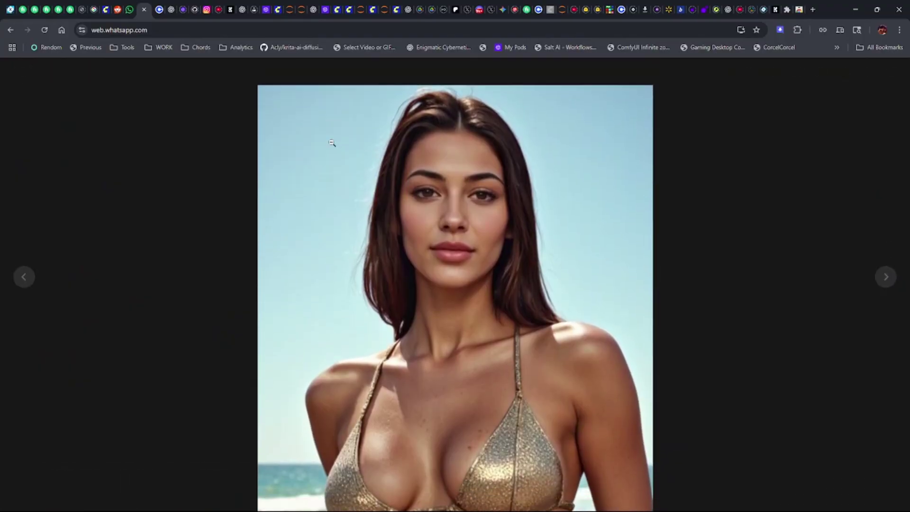
{"action": "key", "text": "ctrl+plus"}
{"action": "key", "text": "ctrl+plus"}
{"action": "key", "text": "ctrl+plus"}
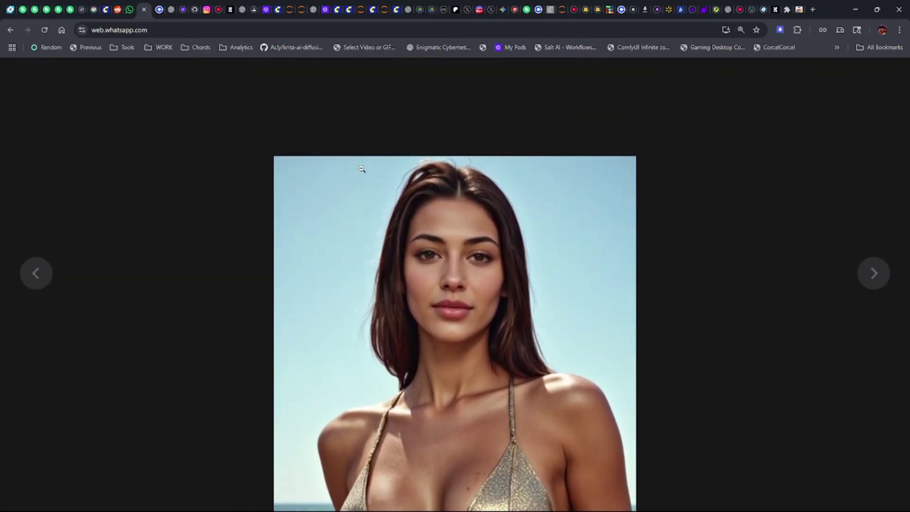
{"action": "key", "text": "super+shift+s"}
{"action": "left_click_drag", "start_coordinate": [355, 159], "coordinate": [564, 377]}
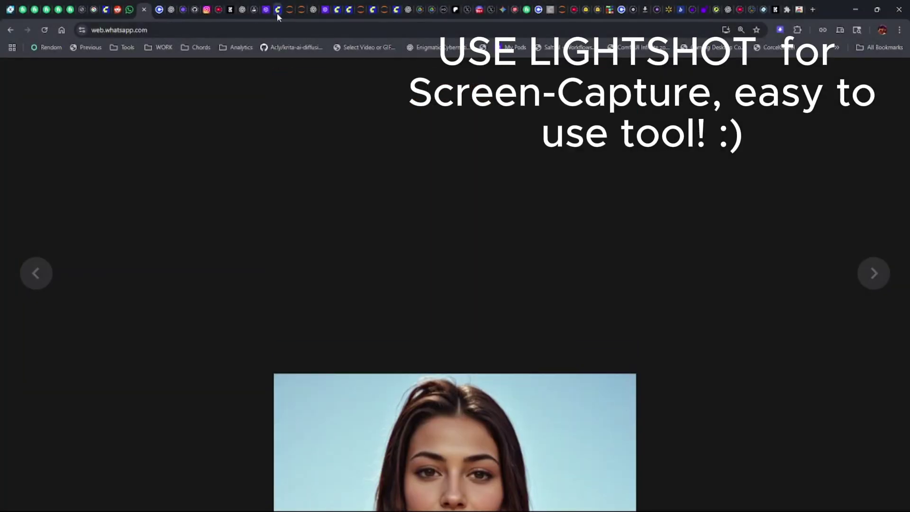
Step: Back in ComfyUI, move the reference pose Load Image node up
{"action": "left_click", "coordinate": [278, 10]}
{"action": "scroll", "coordinate": [616, 217], "scroll_direction": "down", "scroll_amount": 2}
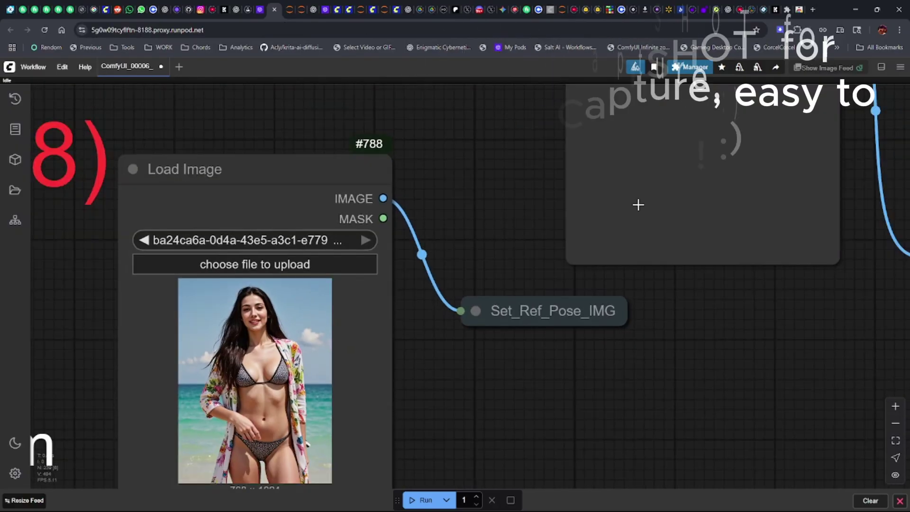
{"action": "scroll", "coordinate": [638, 205], "scroll_direction": "down", "scroll_amount": 2}
{"action": "key", "text": "ctrl+v"}
{"action": "scroll", "coordinate": [505, 288], "scroll_direction": "down", "scroll_amount": 1}
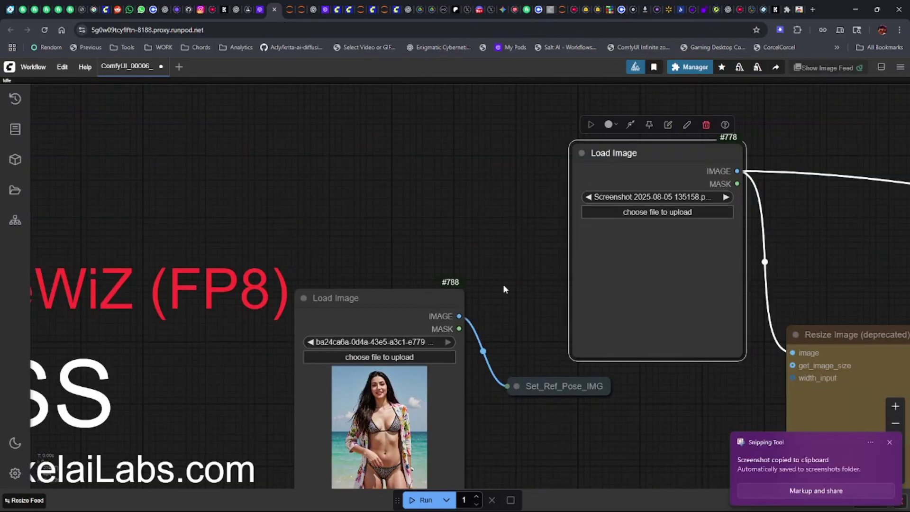
{"action": "left_click_drag", "start_coordinate": [396, 320], "coordinate": [415, 203]}
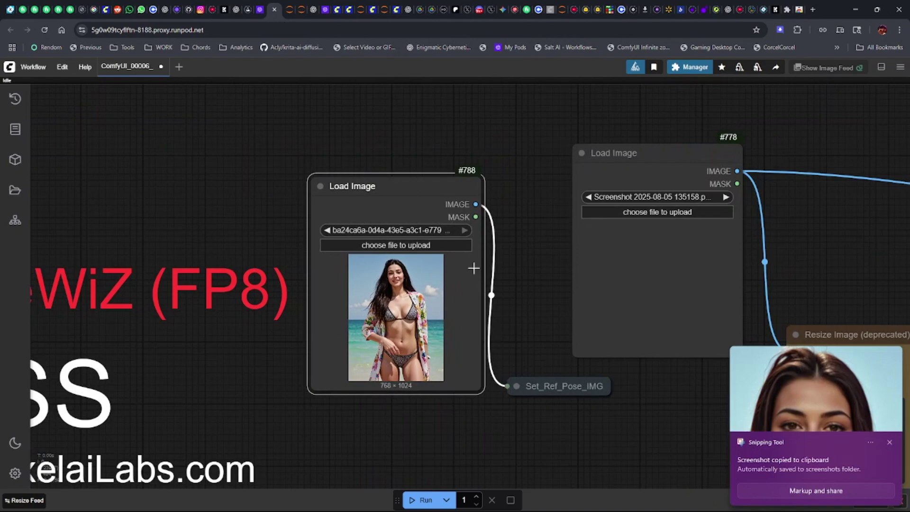
Step: Add a Load Image Batch node, shift it left, and set its mode to incremental_image
{"action": "double_click", "coordinate": [209, 148]}
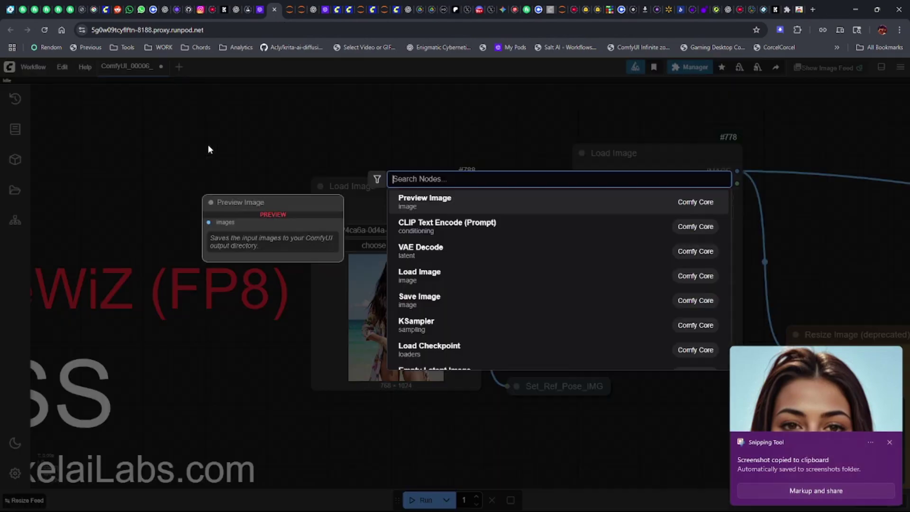
{"action": "type", "text": "load image"}
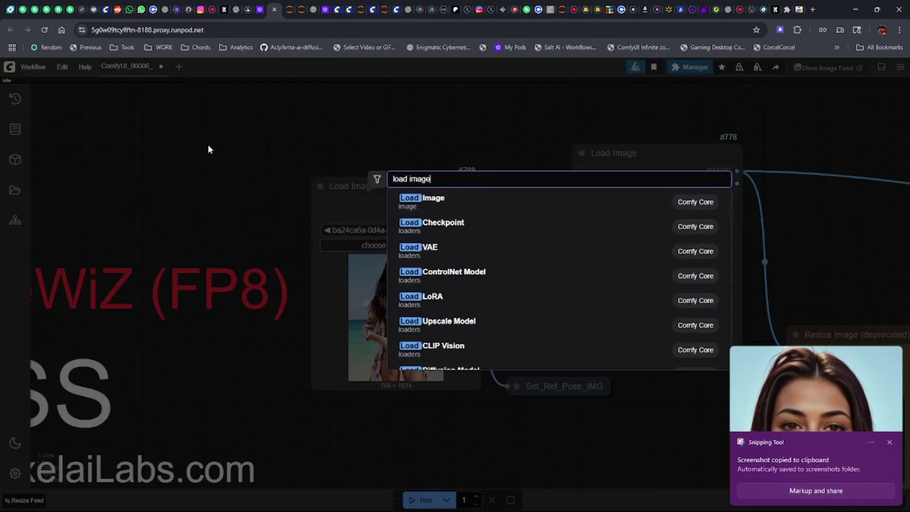
{"action": "type", "text": " bat"}
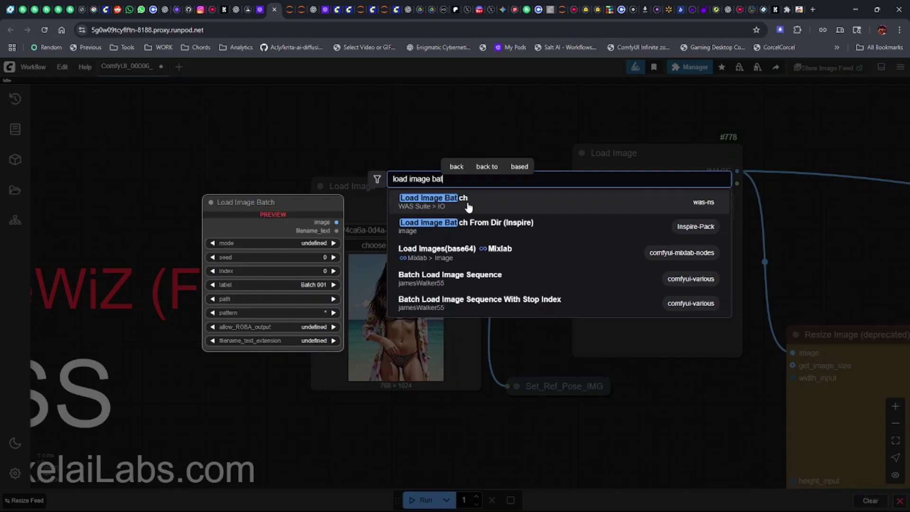
{"action": "left_click", "coordinate": [480, 208]}
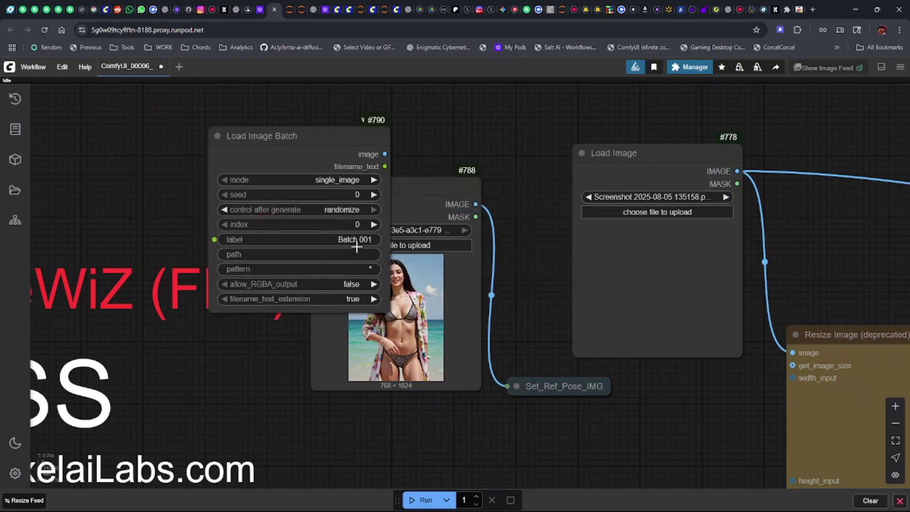
{"action": "left_click", "coordinate": [339, 256]}
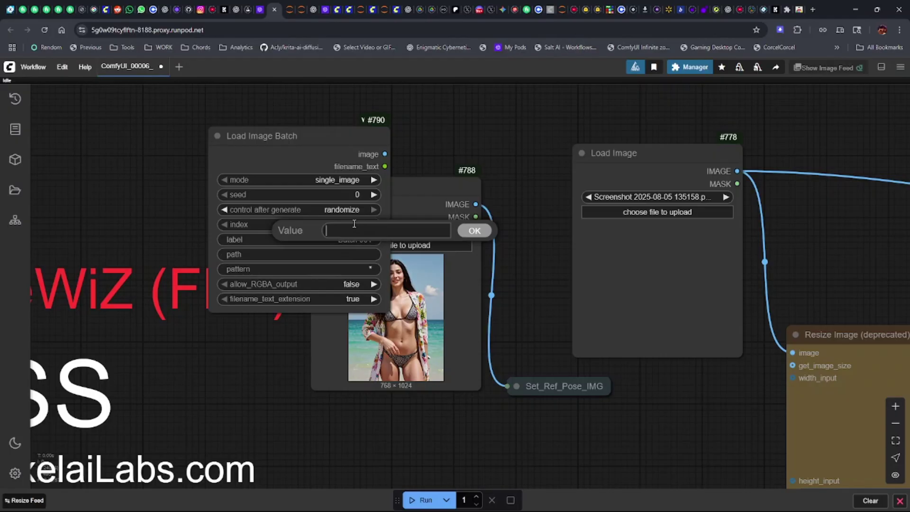
{"action": "left_click_drag", "start_coordinate": [297, 152], "coordinate": [256, 150]}
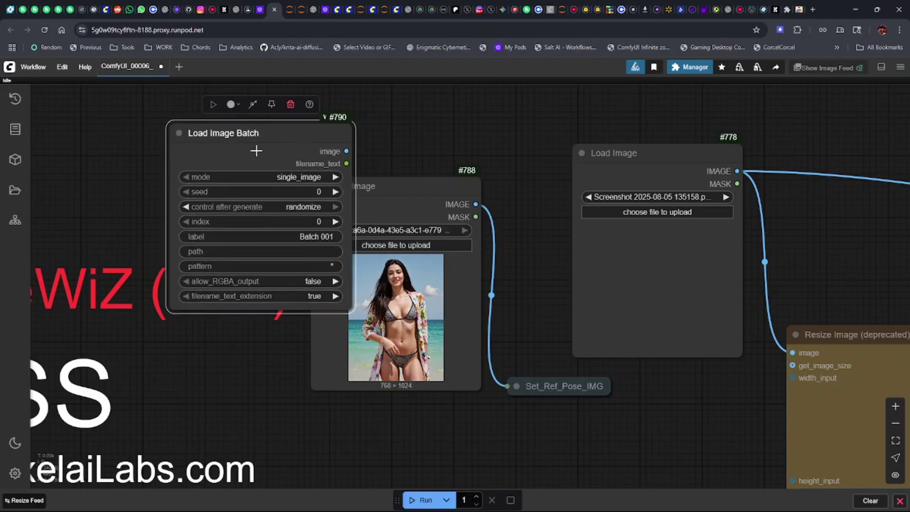
{"action": "left_click", "coordinate": [289, 180]}
{"action": "left_click", "coordinate": [292, 189]}
{"action": "right_click", "coordinate": [291, 160]}
{"action": "left_click", "coordinate": [297, 120]}
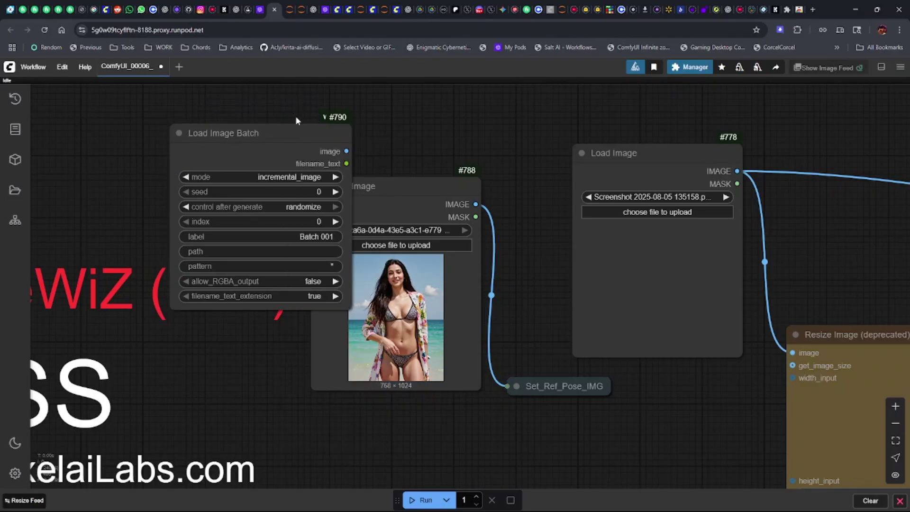
Step: Delete the Load Image Batch node
{"action": "left_click", "coordinate": [298, 142]}
{"action": "left_click", "coordinate": [294, 108]}
{"action": "left_click_drag", "start_coordinate": [506, 153], "coordinate": [407, 131]}
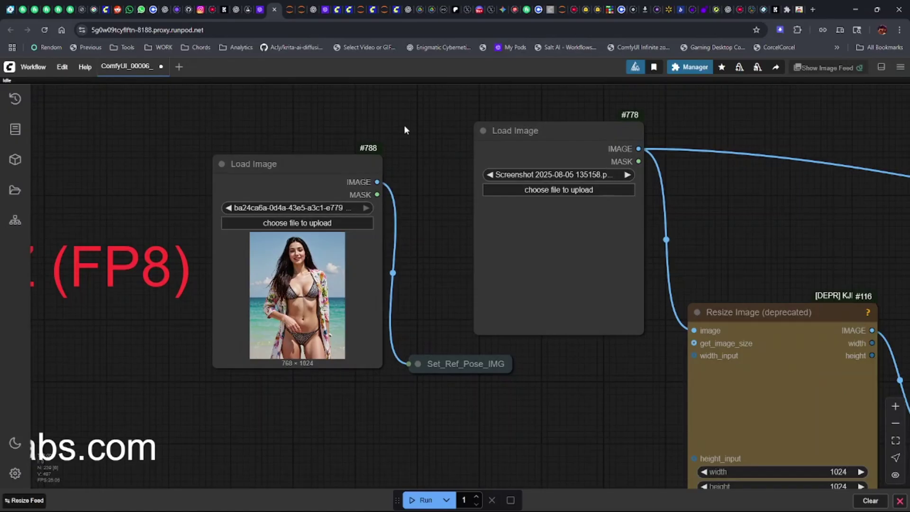
Step: Paste the captured face snip into Load Image node #778, then zoom out
{"action": "left_click", "coordinate": [535, 232]}
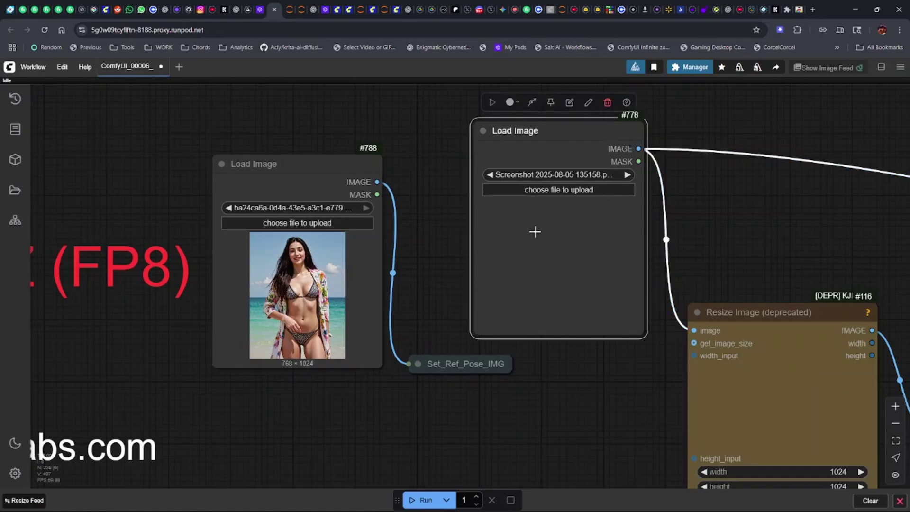
{"action": "key", "text": "ctrl+v"}
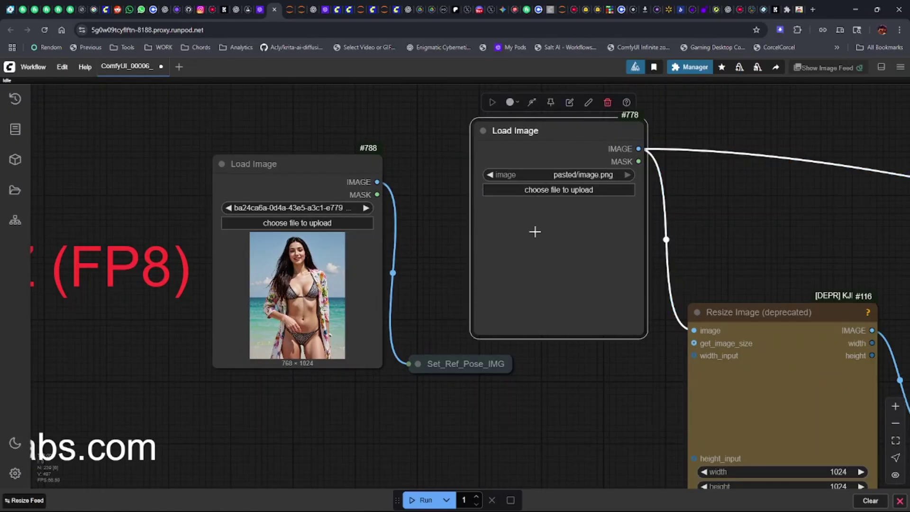
{"action": "scroll", "coordinate": [592, 384], "scroll_direction": "down", "scroll_amount": 6}
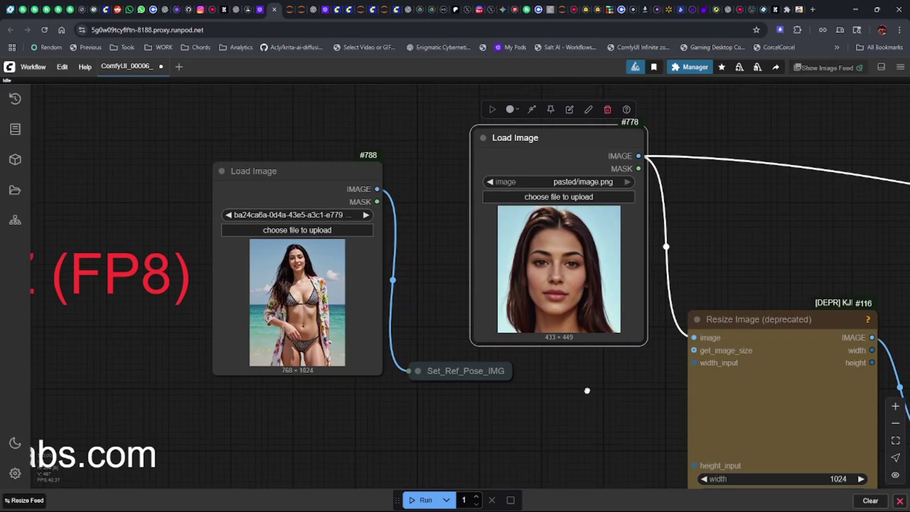
{"action": "scroll", "coordinate": [522, 386], "scroll_direction": "down", "scroll_amount": 5}
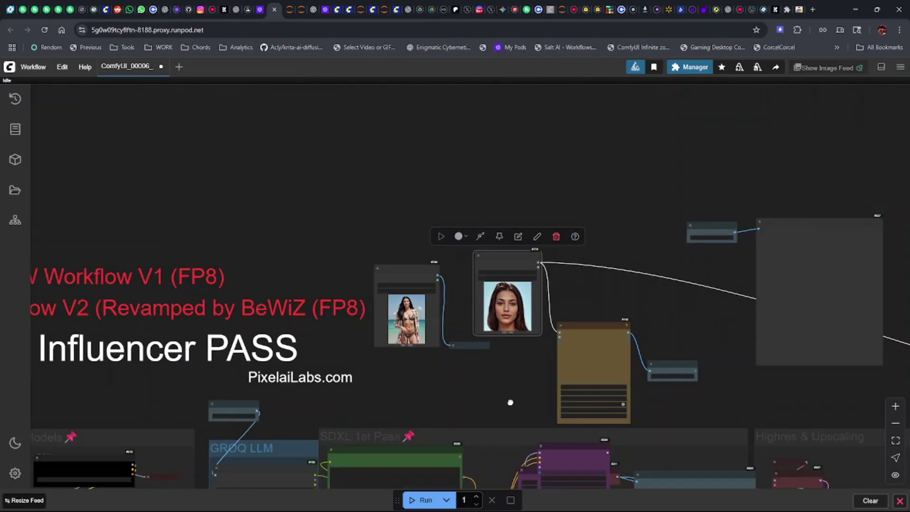
{"action": "left_click_drag", "start_coordinate": [446, 353], "coordinate": [618, 325]}
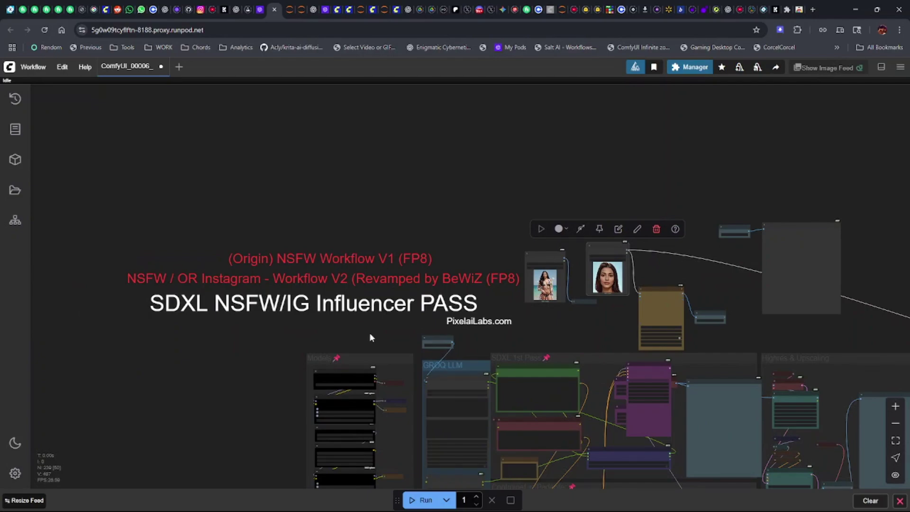
{"action": "left_click_drag", "start_coordinate": [368, 332], "coordinate": [315, 304]}
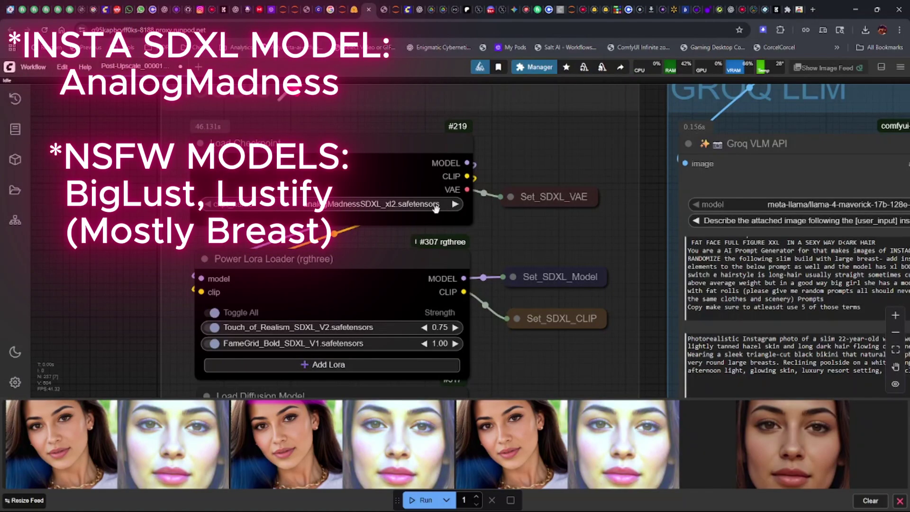
{"action": "scroll", "coordinate": [559, 240], "scroll_direction": "down", "scroll_amount": 6}
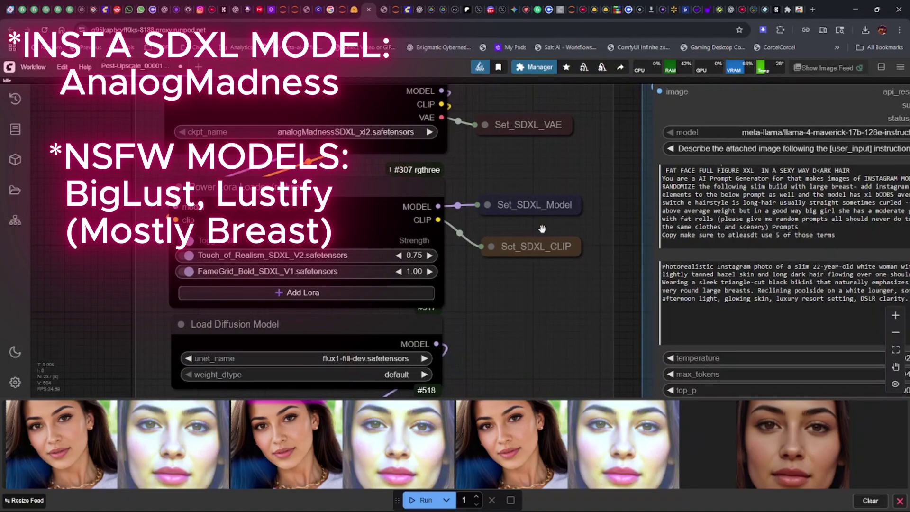
{"action": "scroll", "coordinate": [541, 226], "scroll_direction": "up", "scroll_amount": 2}
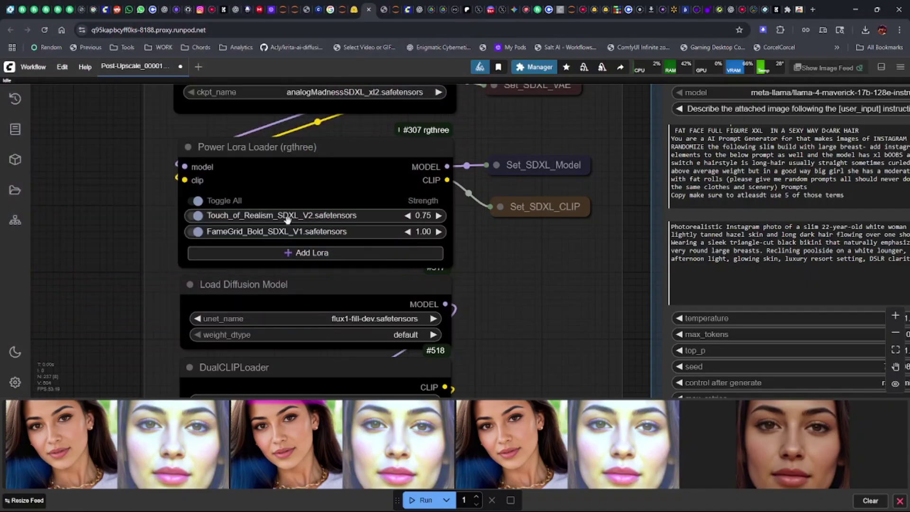
{"action": "scroll", "coordinate": [486, 298], "scroll_direction": "down", "scroll_amount": 4}
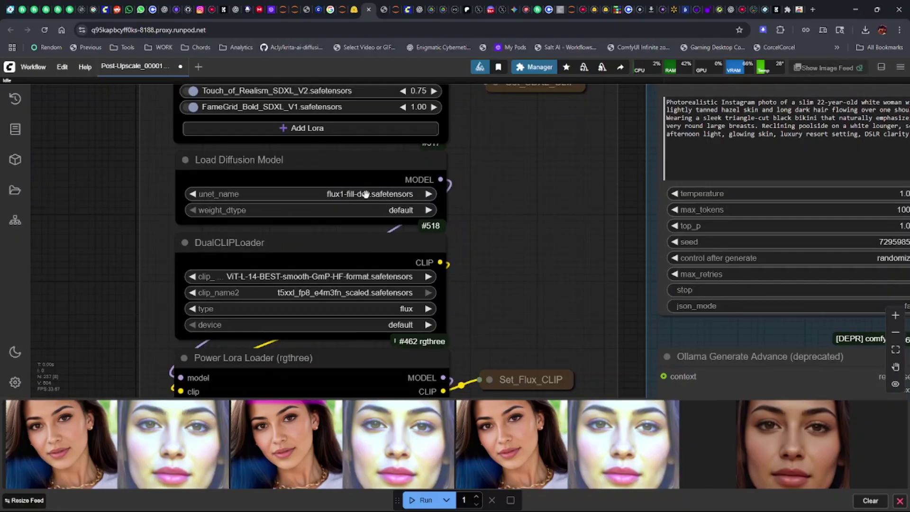
{"action": "left_click_drag", "start_coordinate": [506, 318], "coordinate": [497, 168]}
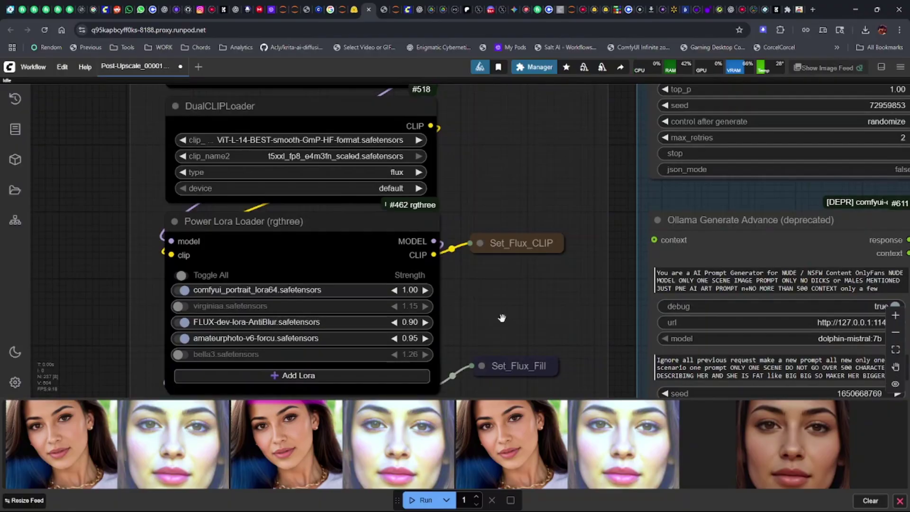
{"action": "scroll", "coordinate": [502, 319], "scroll_direction": "down", "scroll_amount": 1}
{"action": "scroll", "coordinate": [469, 310], "scroll_direction": "down", "scroll_amount": 10}
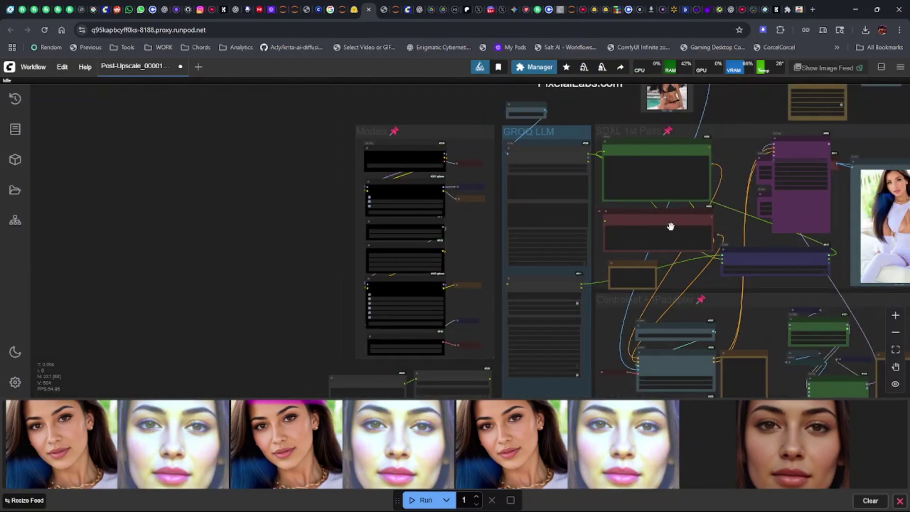
{"action": "left_click_drag", "start_coordinate": [730, 150], "coordinate": [415, 159]}
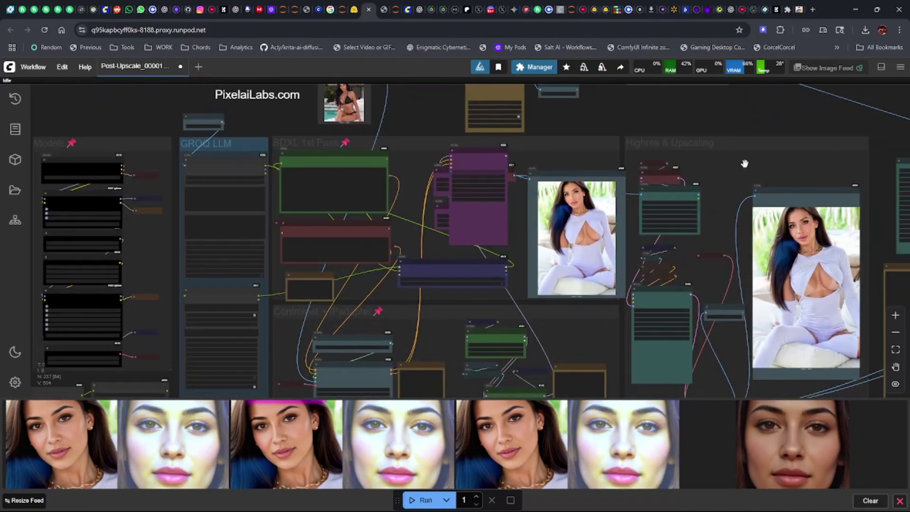
{"action": "left_click_drag", "start_coordinate": [650, 118], "coordinate": [456, 116]}
{"action": "scroll", "coordinate": [809, 300], "scroll_direction": "up", "scroll_amount": 1}
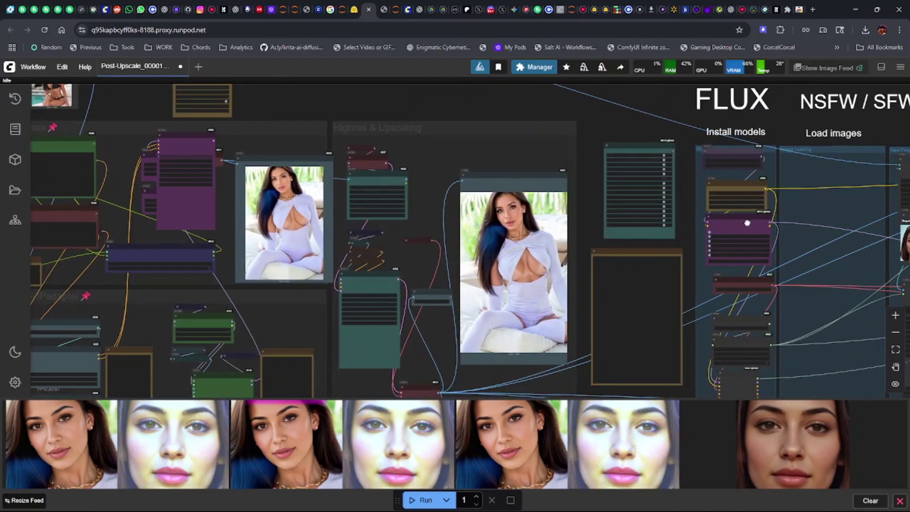
{"action": "left_click_drag", "start_coordinate": [808, 299], "coordinate": [724, 260]}
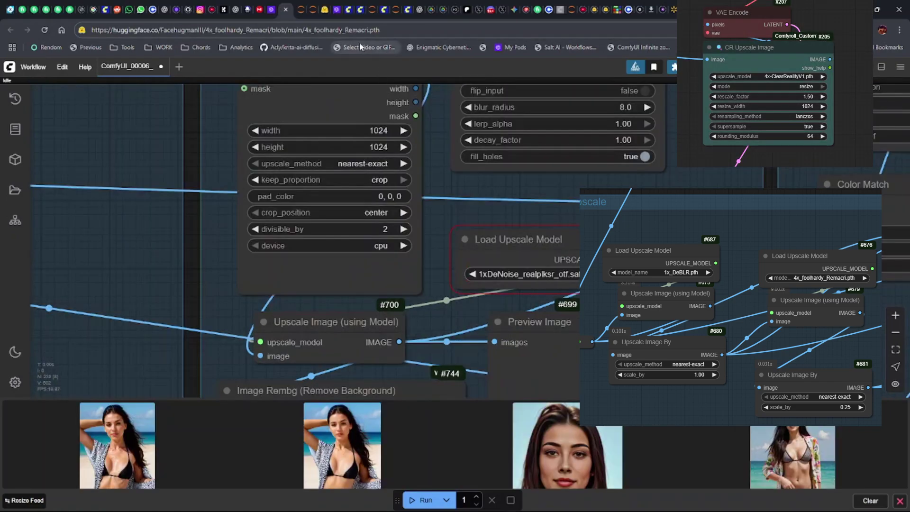
Step: Search for 1xDeNoise_real and open its Hugging Face model file page
{"action": "left_click", "coordinate": [365, 30]}
{"action": "type", "text": "1"}
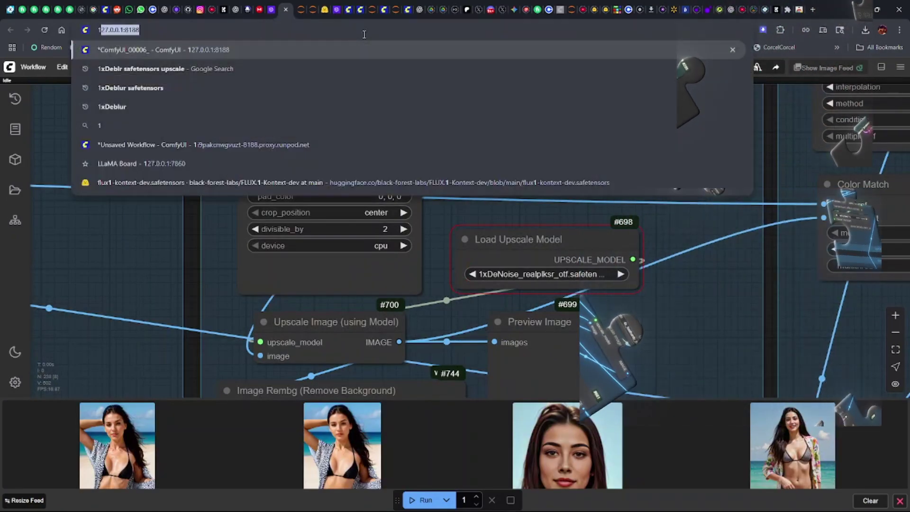
{"action": "type", "text": "xDe"}
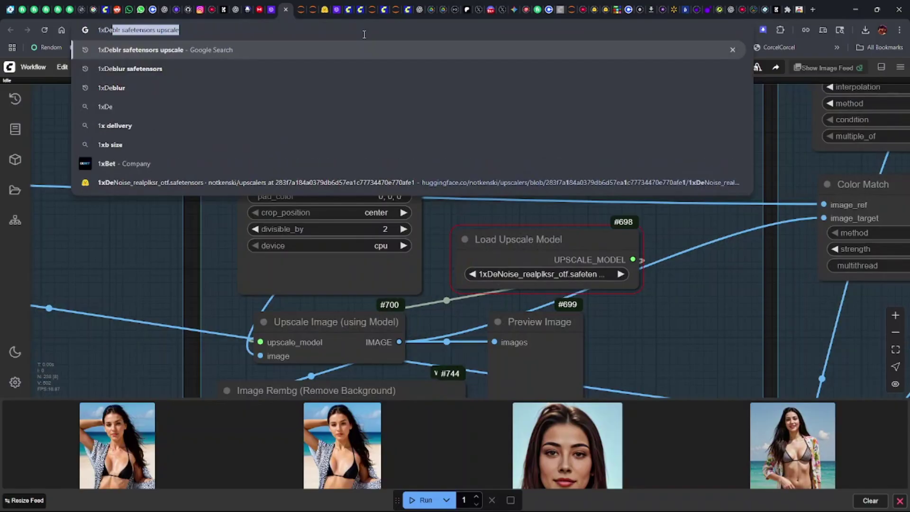
{"action": "type", "text": "Noise_real"}
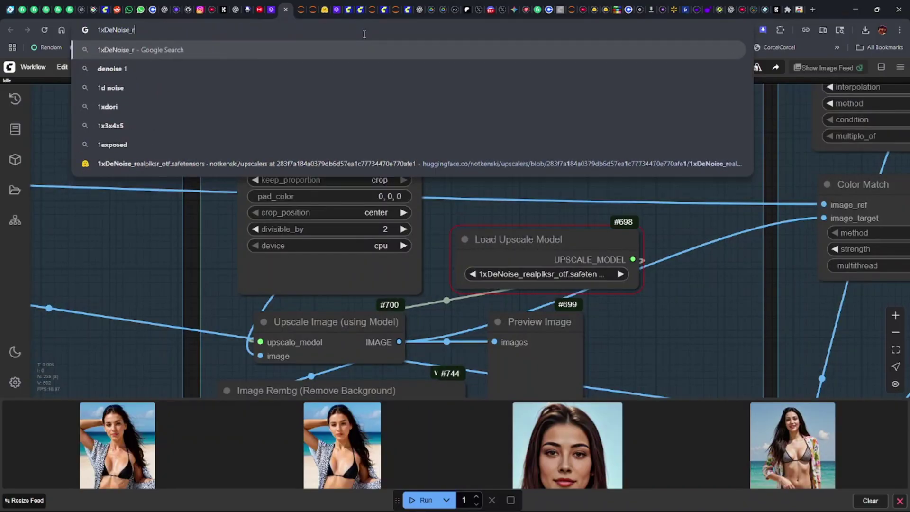
{"action": "key", "text": "Down"}
{"action": "key", "text": "Down"}
{"action": "key", "text": "Down"}
{"action": "key", "text": "Down"}
{"action": "key", "text": "Down"}
{"action": "key", "text": "Down"}
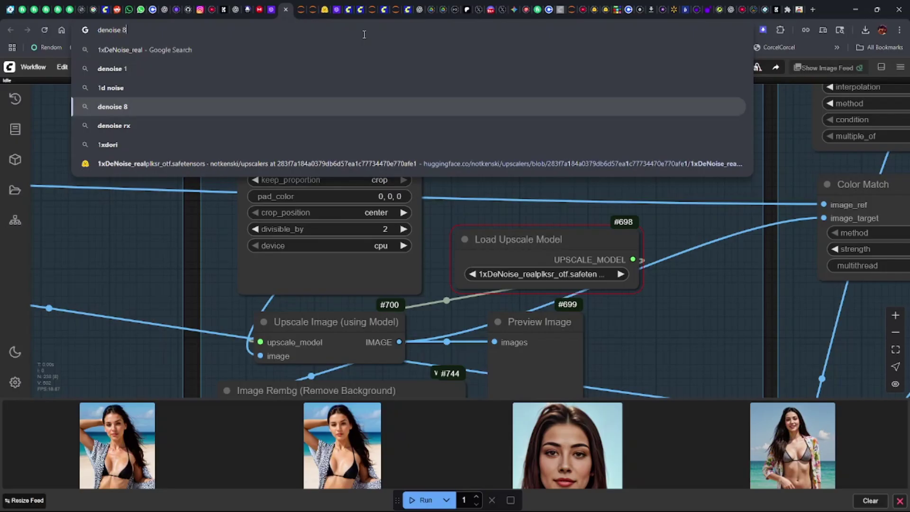
{"action": "key", "text": "ctrl+a"}
{"action": "key", "text": "ctrl+c"}
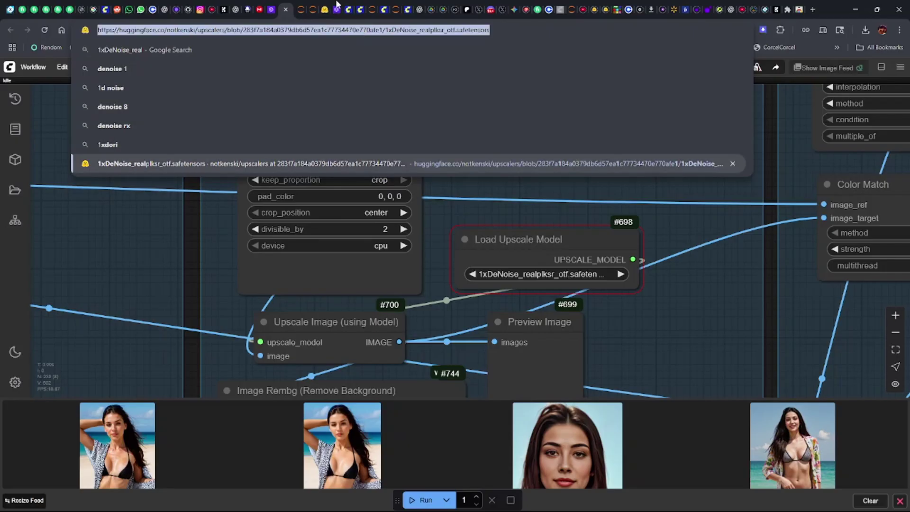
{"action": "left_click", "coordinate": [323, 13]}
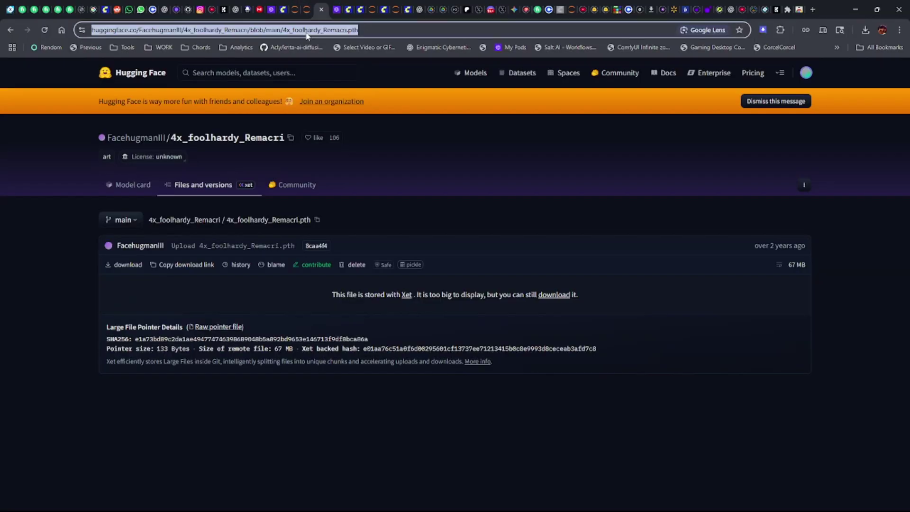
{"action": "key", "text": "ctrl+v"}
{"action": "key", "text": "Return"}
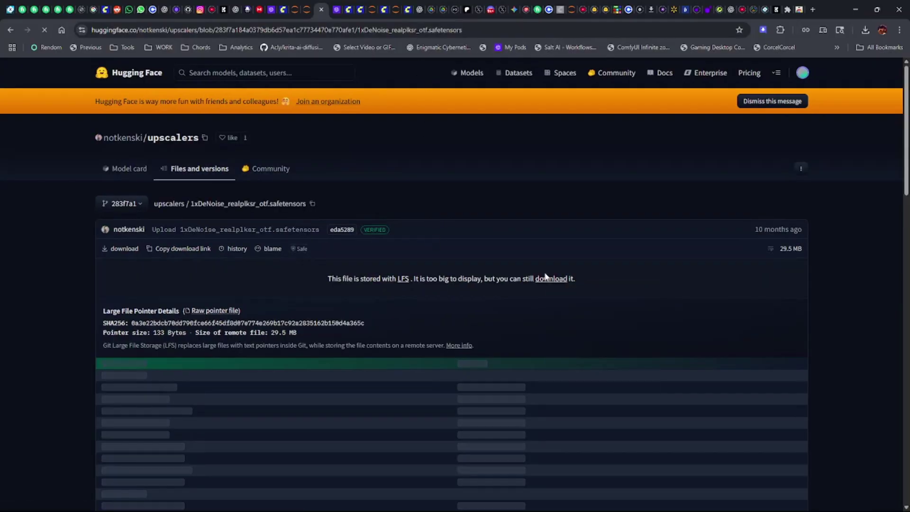
Step: Copy the download link address for 1xDeNoise_realplksr_otf.safetensors
{"action": "right_click", "coordinate": [545, 276]}
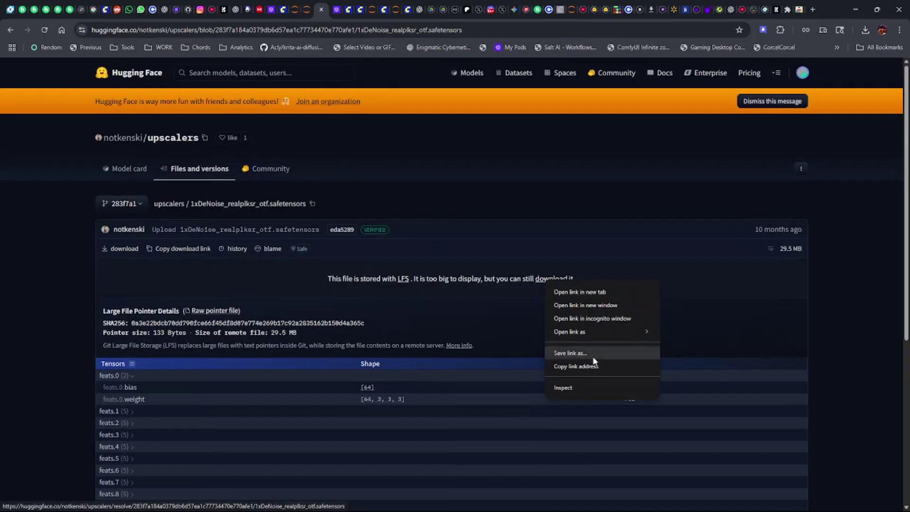
{"action": "left_click", "coordinate": [595, 369]}
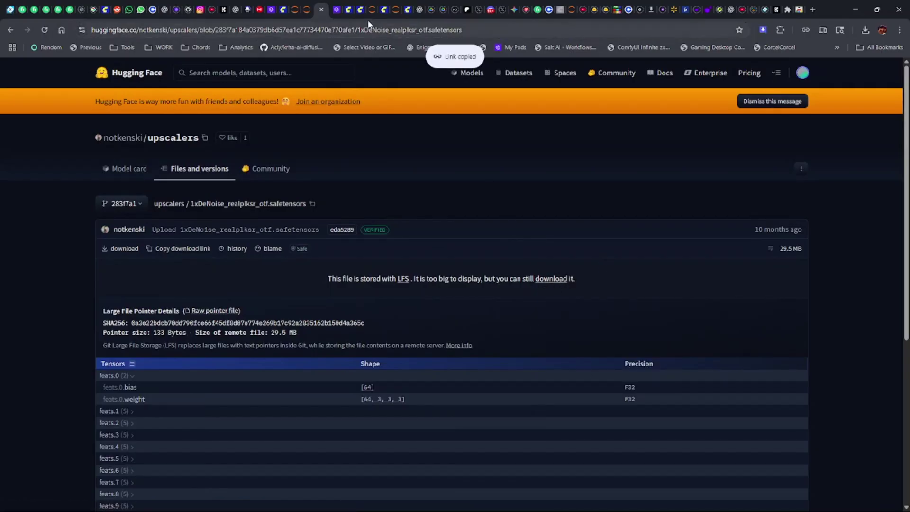
{"action": "left_click", "coordinate": [307, 10]}
Step: In the JupyterLab terminal, move into upscale_models and list its files
{"action": "left_click", "coordinate": [292, 13]}
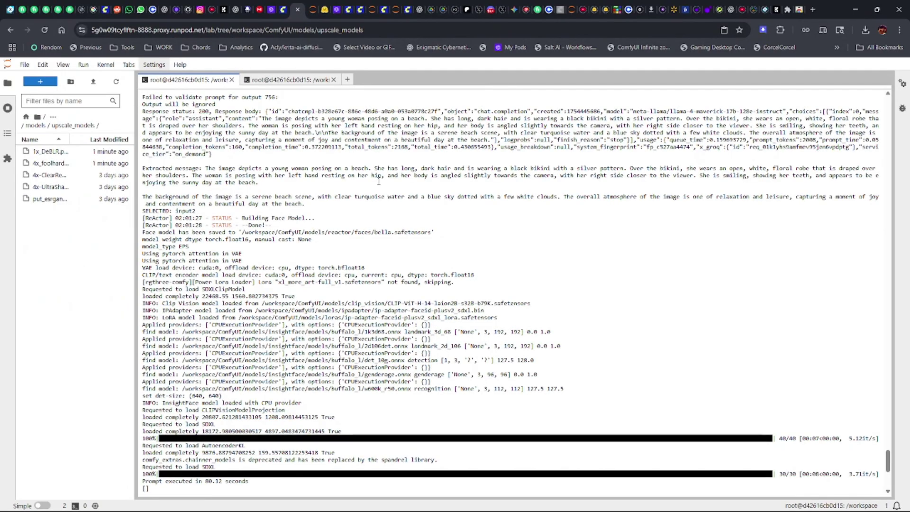
{"action": "left_click", "coordinate": [291, 80]}
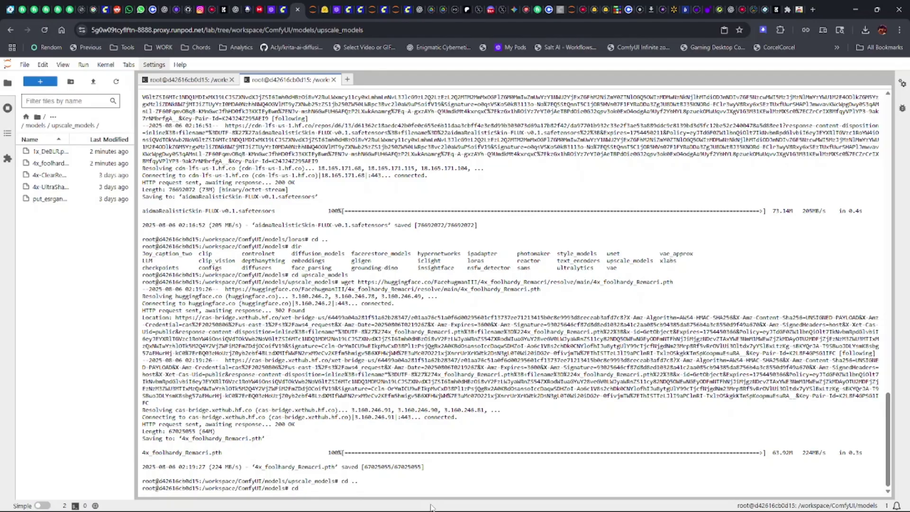
{"action": "type", "text": "cd upscale_models"}
{"action": "key", "text": "Return"}
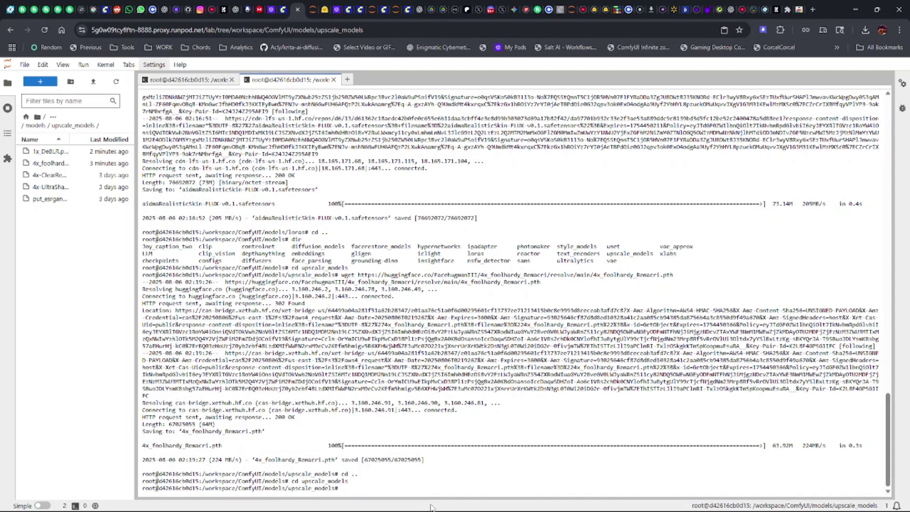
{"action": "type", "text": "dir"}
{"action": "key", "text": "Return"}
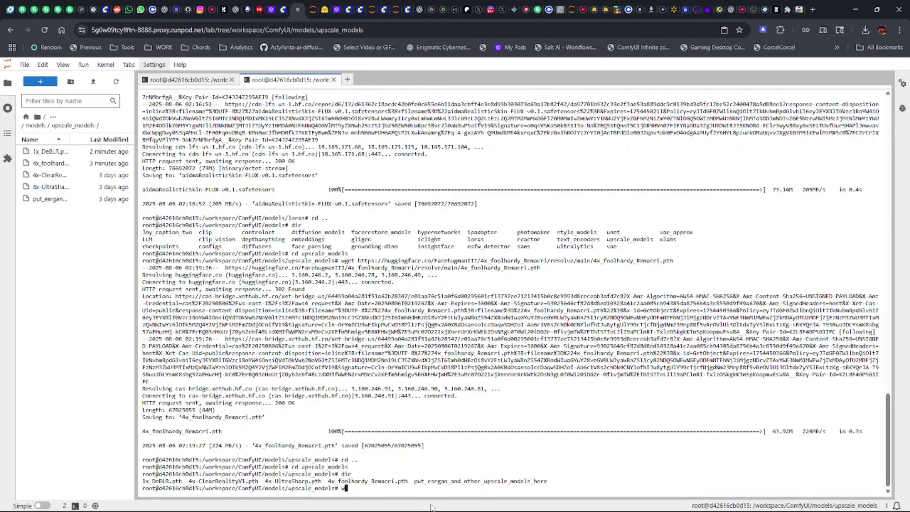
Step: Download 1xDeNoise_realplksr_otf.safetensors with wget using the copied link
{"action": "type", "text": "wget"}
{"action": "key", "text": "ctrl+v"}
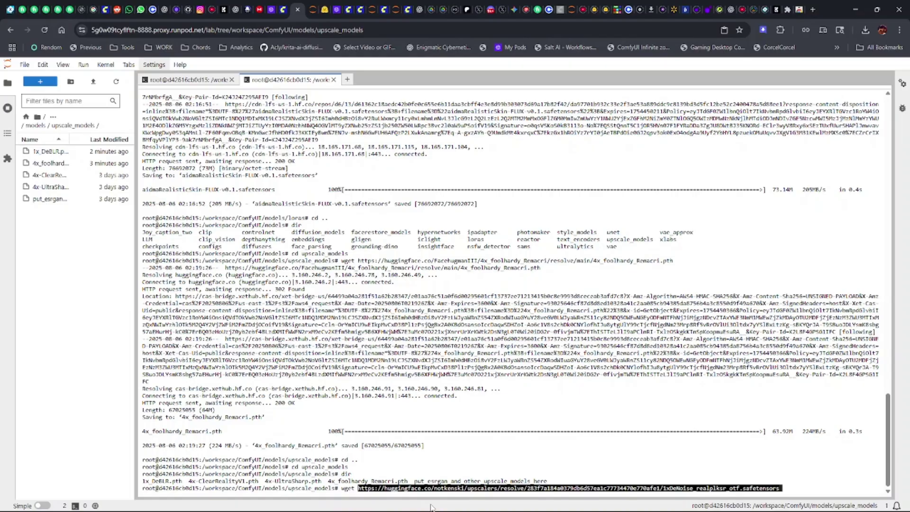
{"action": "key", "text": "Return"}
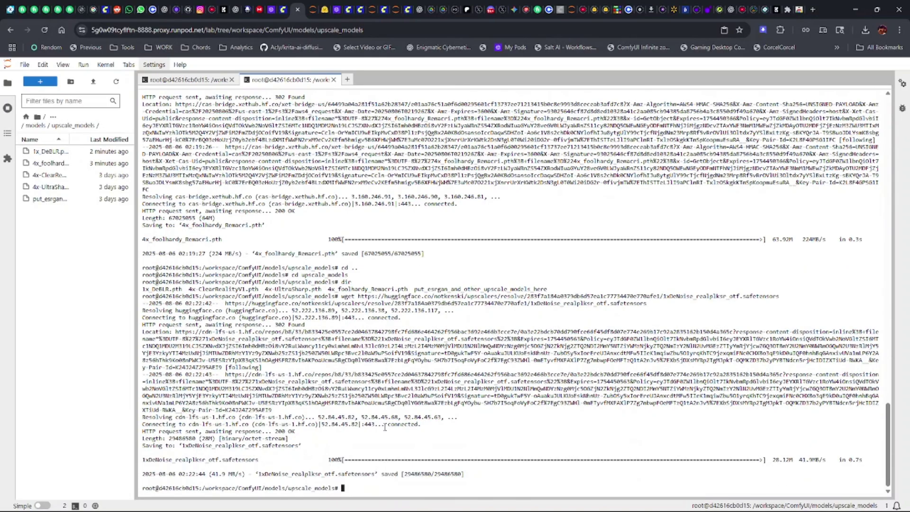
{"action": "left_click", "coordinate": [283, 9]}
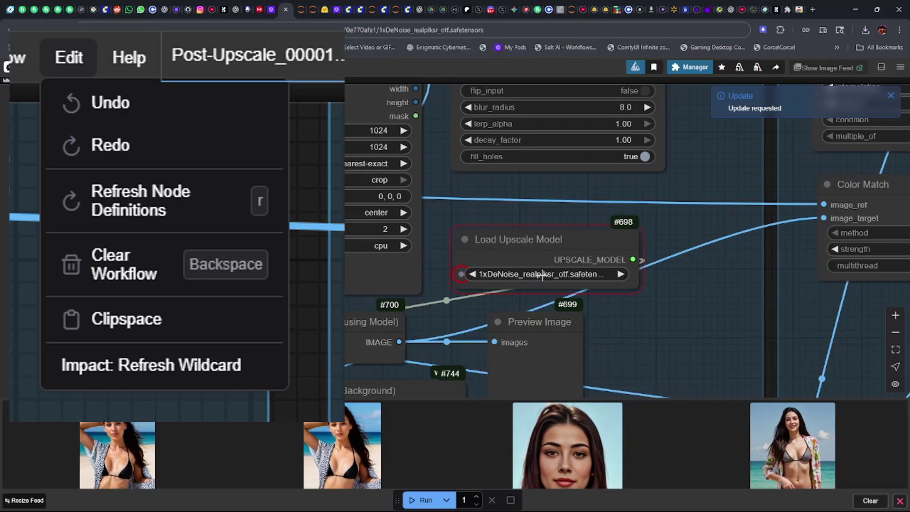
Step: Choose 1xDeNoise_realplksr_otf.safetensors in Load Upscale Model and queue the workflow with Ctrl+Enter
{"action": "left_click", "coordinate": [542, 275]}
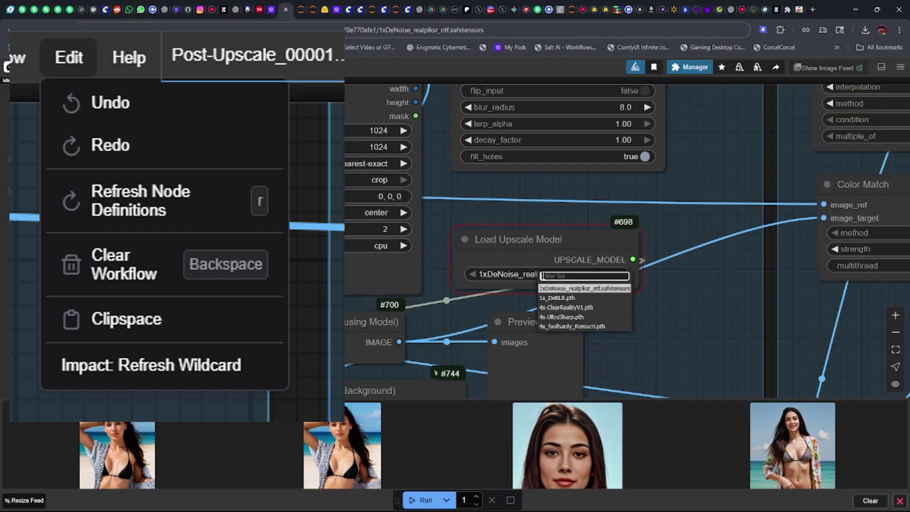
{"action": "left_click", "coordinate": [568, 288]}
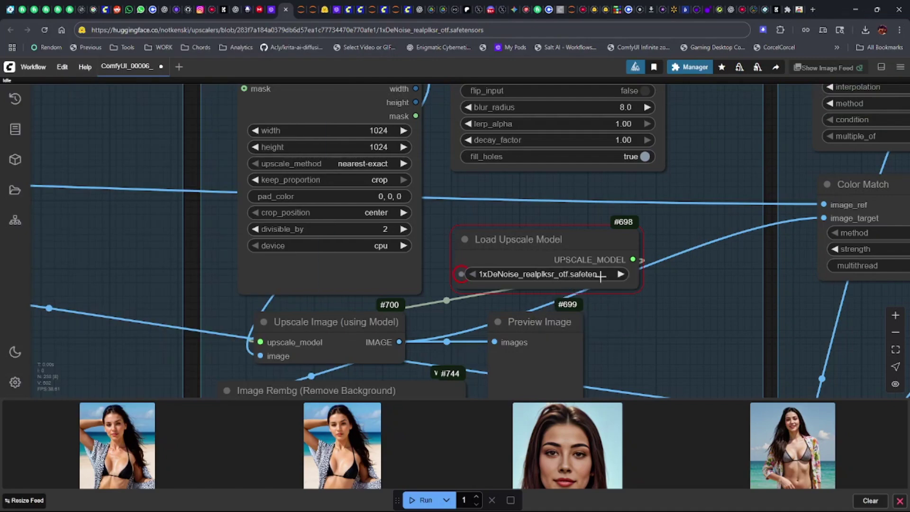
{"action": "key", "text": "ctrl+Return"}
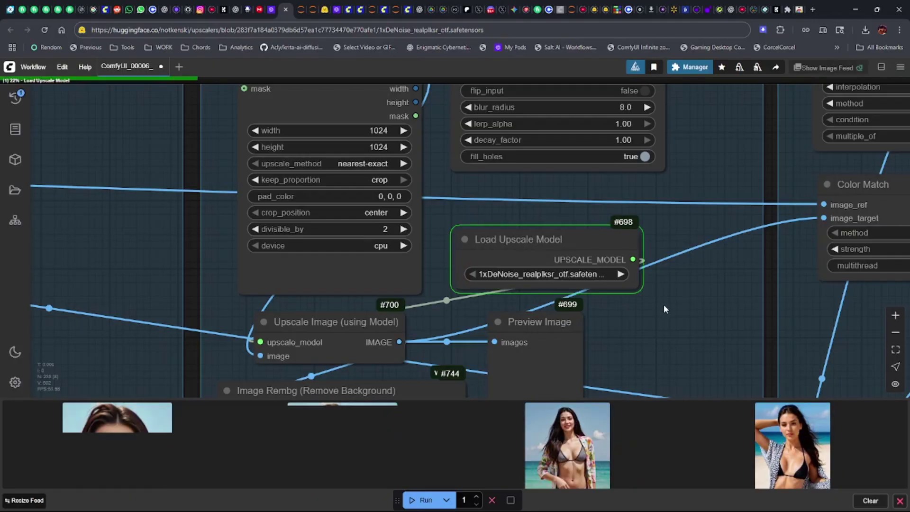
{"action": "scroll", "coordinate": [637, 292], "scroll_direction": "down", "scroll_amount": 4}
{"action": "scroll", "coordinate": [638, 294], "scroll_direction": "down", "scroll_amount": 5}
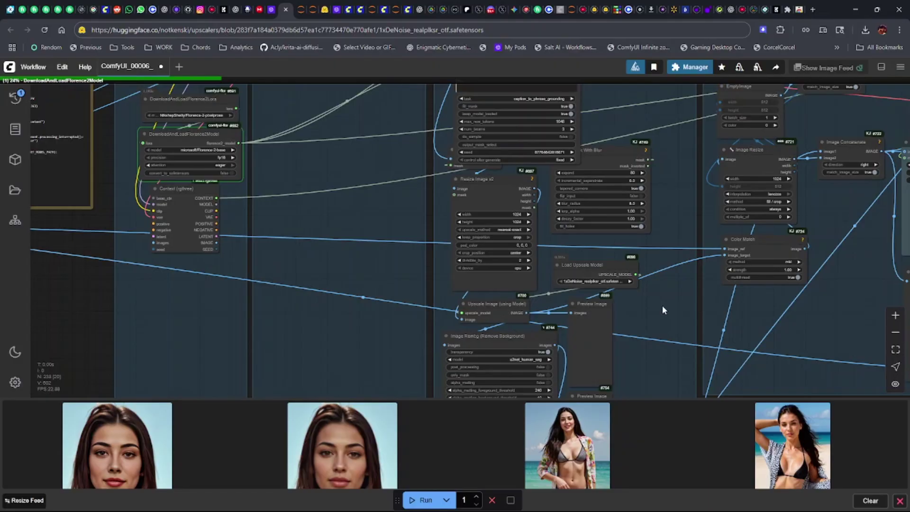
{"action": "left_click_drag", "start_coordinate": [732, 307], "coordinate": [637, 319]}
{"action": "scroll", "coordinate": [635, 323], "scroll_direction": "down", "scroll_amount": 2}
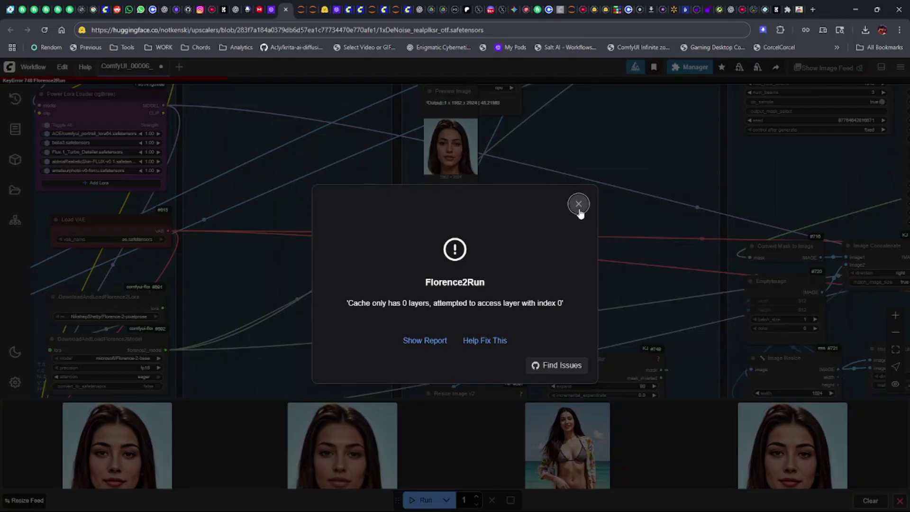
Step: Dismiss the Florence2Run error and browse JupyterLab's file system to the workspace folder
{"action": "left_click", "coordinate": [579, 209]}
{"action": "key", "text": "ctrl+Tab"}
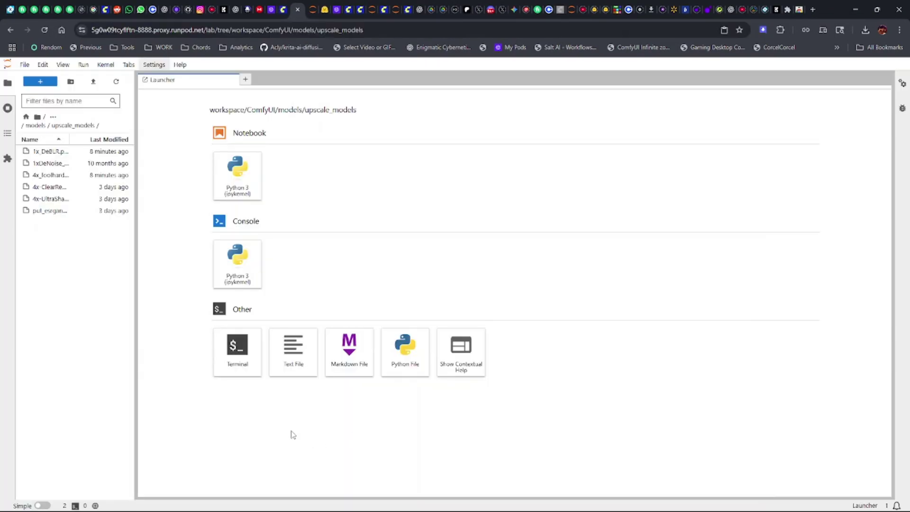
{"action": "left_click", "coordinate": [242, 374]}
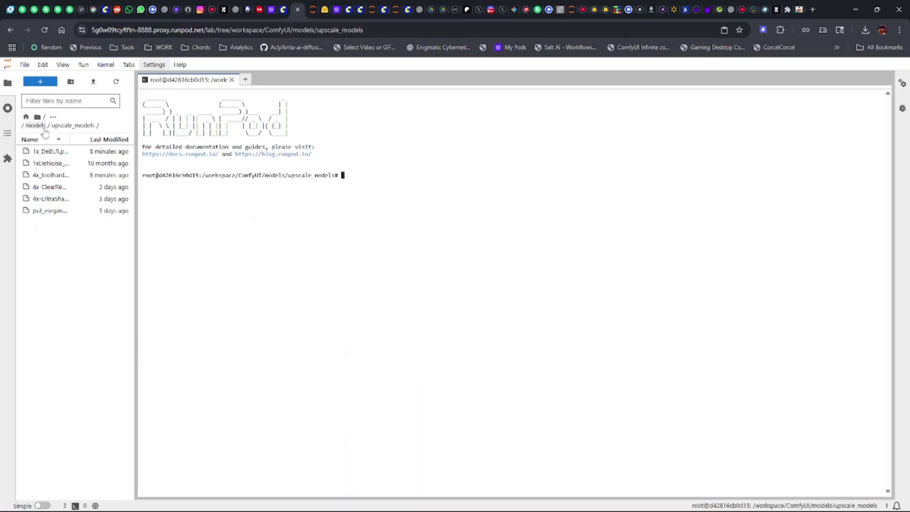
{"action": "left_click", "coordinate": [26, 116]}
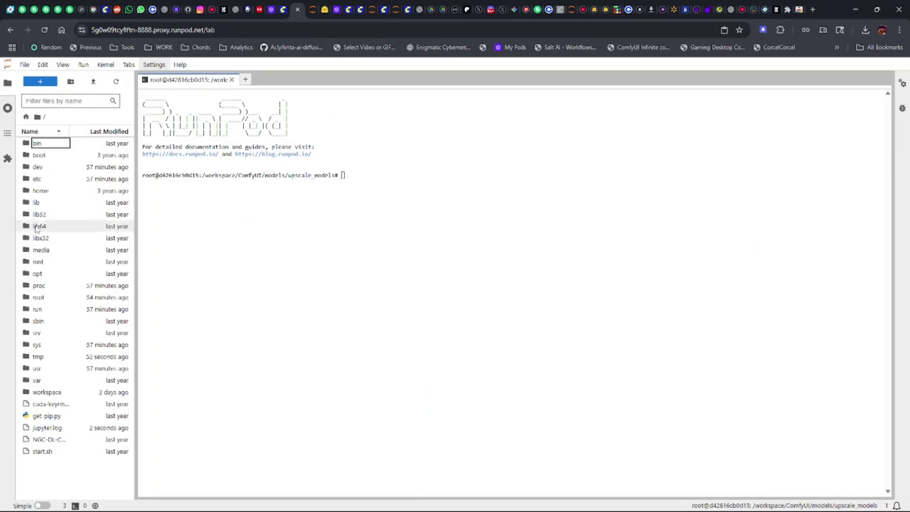
{"action": "left_click", "coordinate": [47, 393]}
{"action": "key", "text": "Return"}
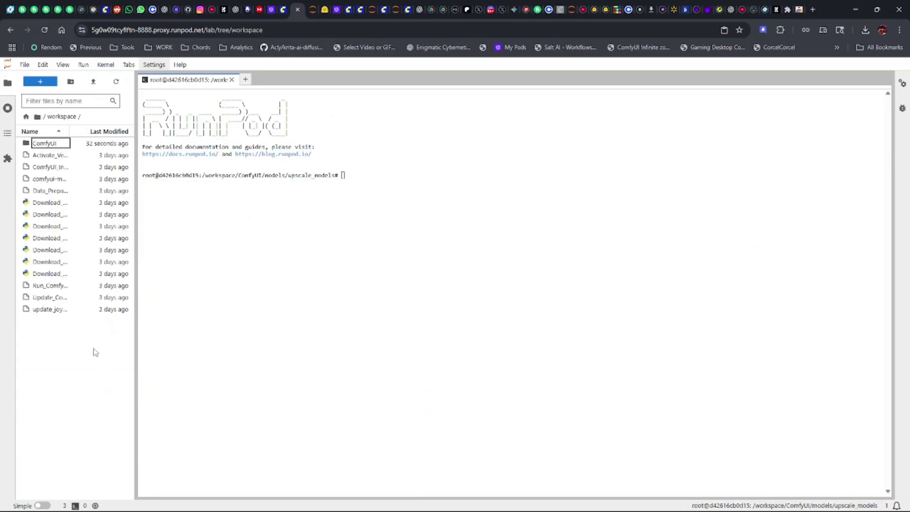
Step: Open Run_Comfyui.sh in the editor, delete --use-sage-attention from line 24, and save
{"action": "right_click", "coordinate": [61, 285]}
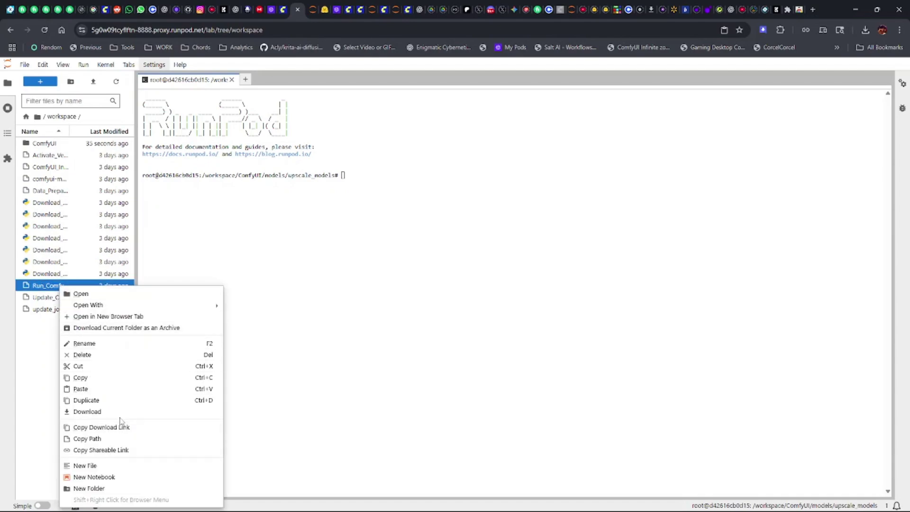
{"action": "mouse_move", "coordinate": [90, 310]}
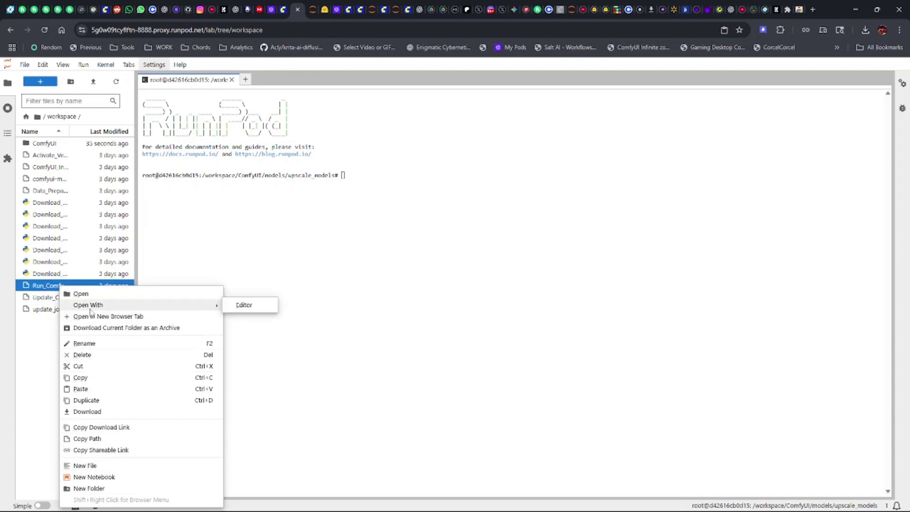
{"action": "left_click", "coordinate": [241, 306]}
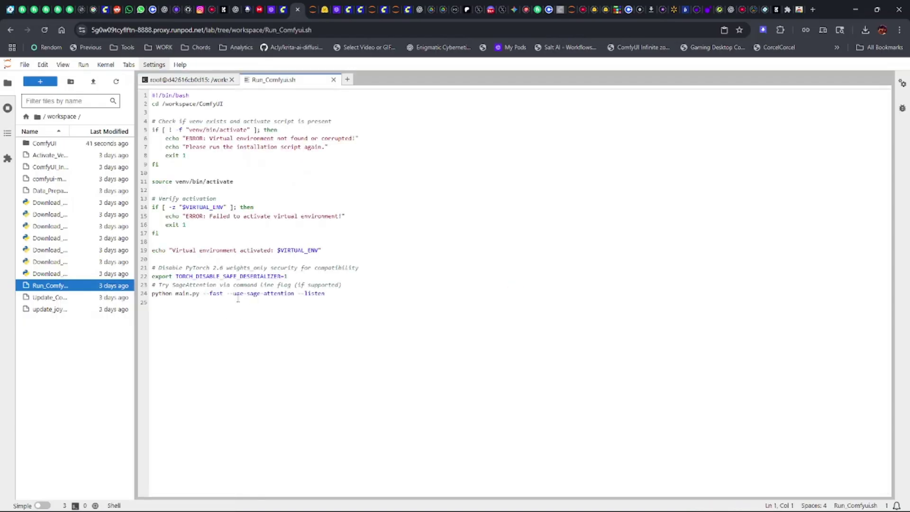
{"action": "left_click_drag", "start_coordinate": [228, 295], "coordinate": [292, 295]}
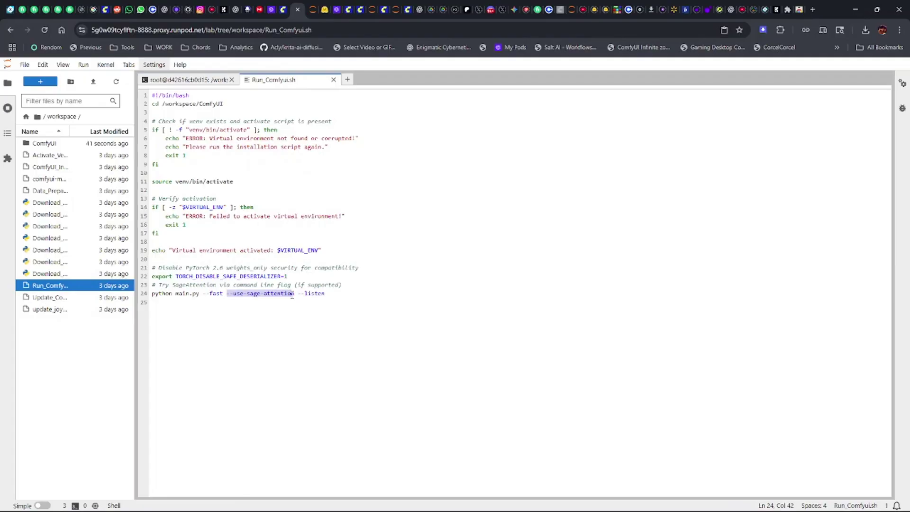
{"action": "key", "text": "BackSpace"}
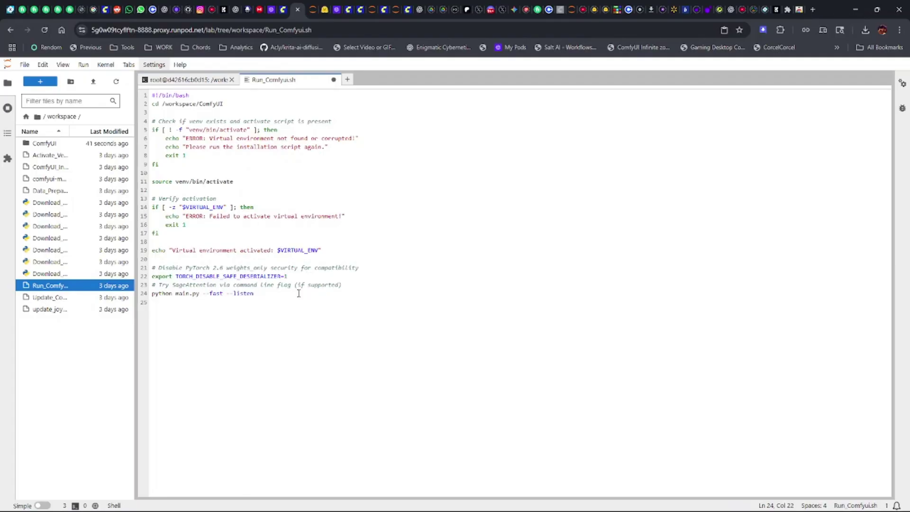
{"action": "key", "text": "ctrl+s"}
{"action": "left_click", "coordinate": [192, 81]}
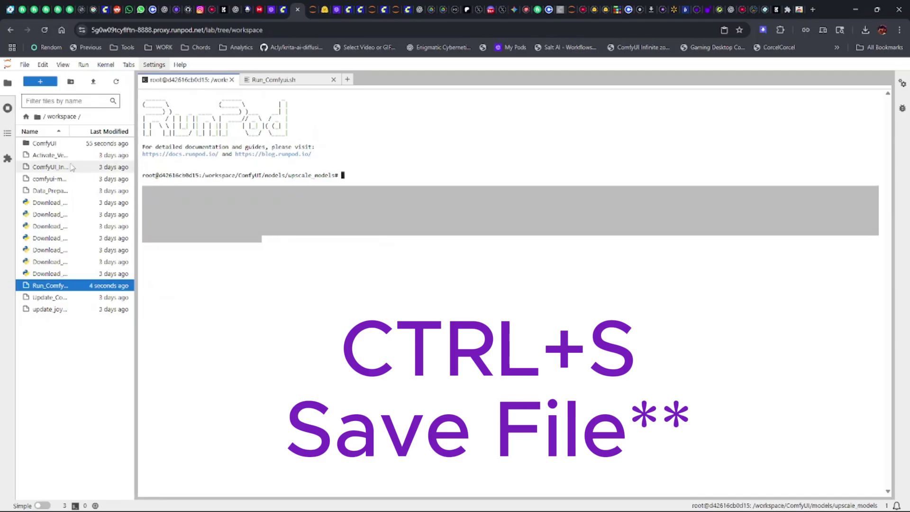
Step: Go up to /workspace with cd .. and launch ./Run_Comfyui.sh in the terminal
{"action": "left_click", "coordinate": [61, 143]}
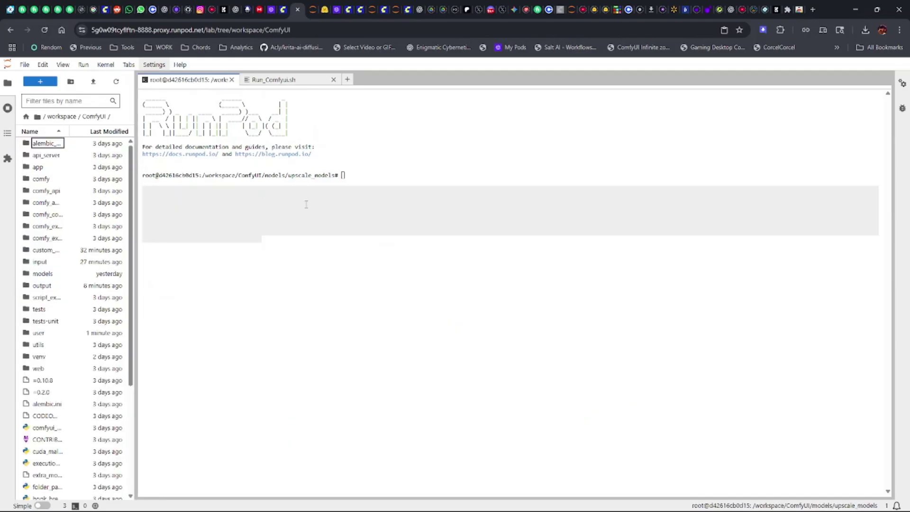
{"action": "left_click", "coordinate": [297, 266]}
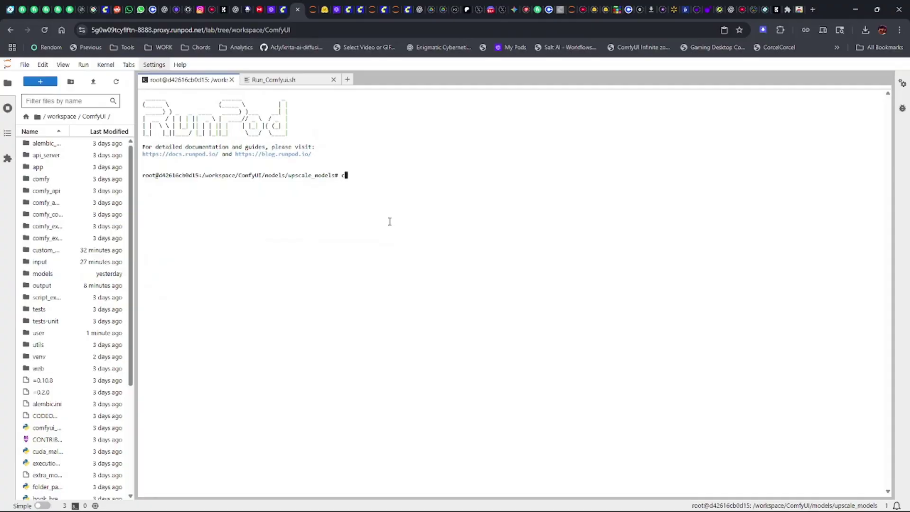
{"action": "type", "text": "cd .."}
{"action": "key", "text": "Return"}
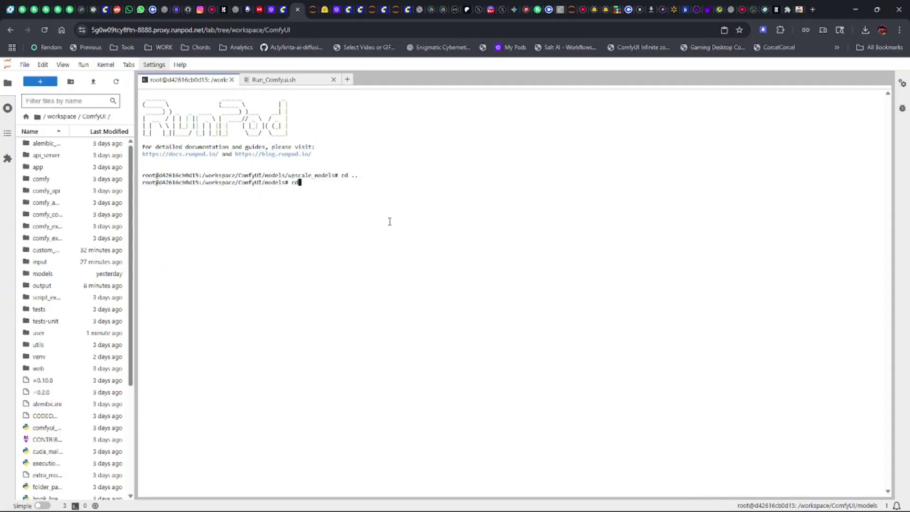
{"action": "type", "text": "cd .."}
{"action": "key", "text": "Return"}
{"action": "type", "text": "c"}
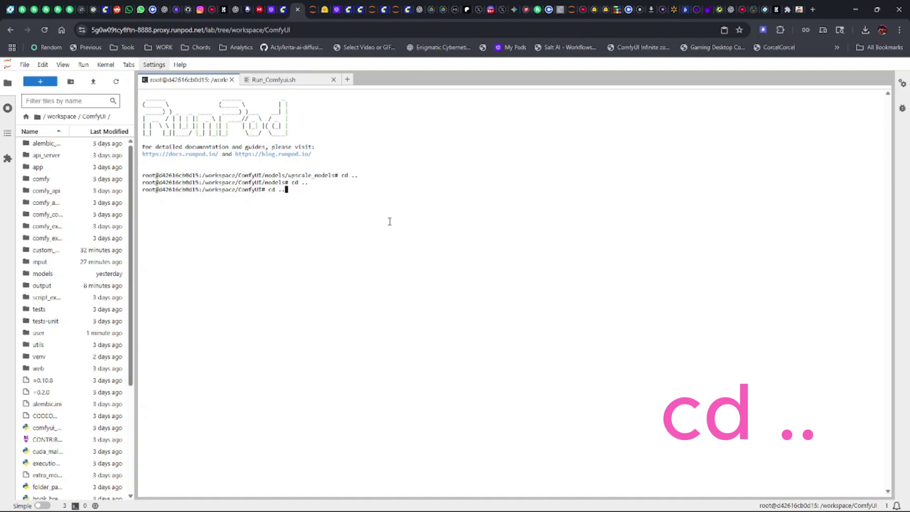
{"action": "key", "text": "Return"}
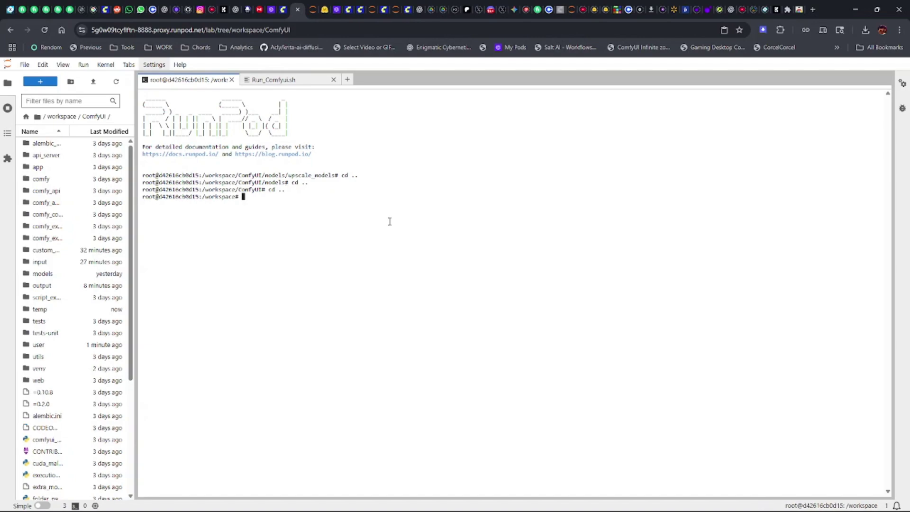
{"action": "type", "text": "./R"}
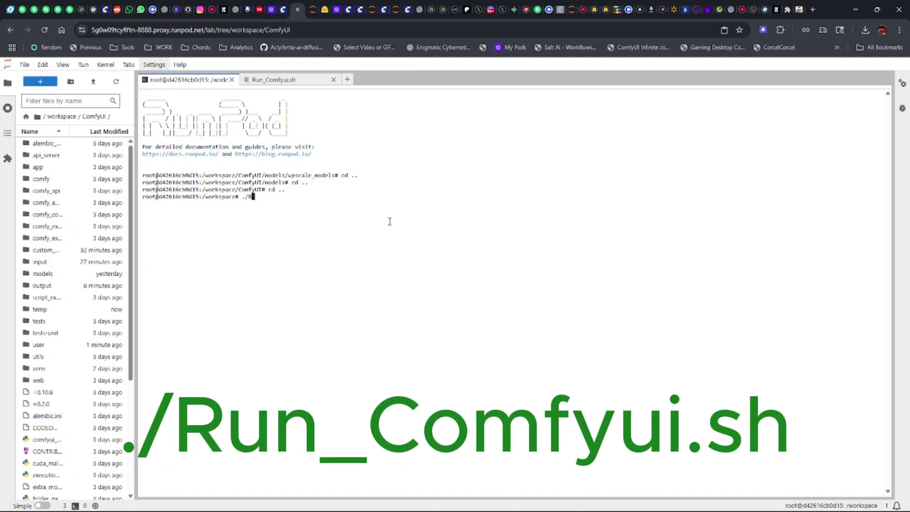
{"action": "type", "text": "un_Com"}
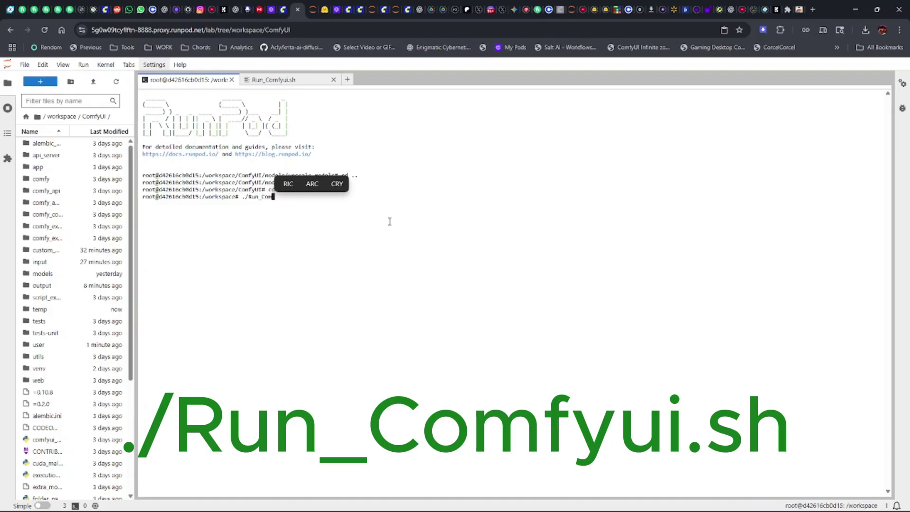
{"action": "type", "text": "fyui"}
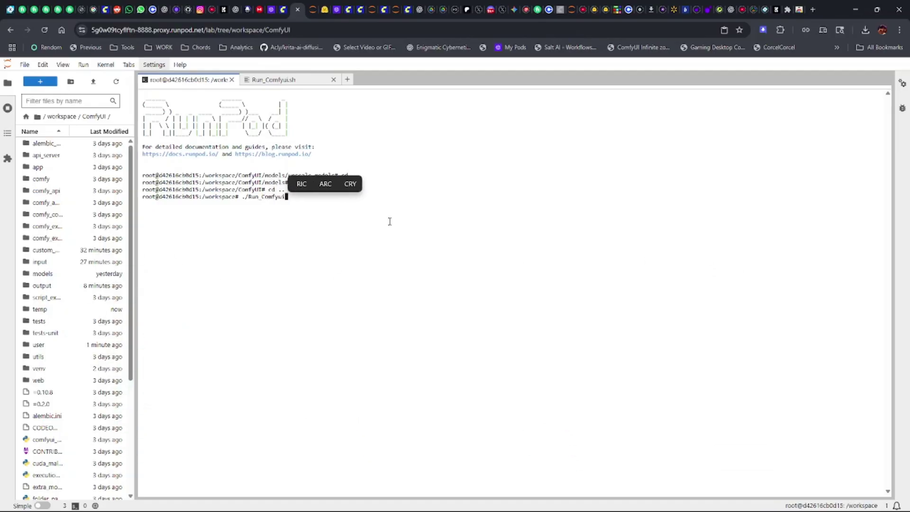
{"action": "type", "text": ".sh"}
{"action": "key", "text": "Return"}
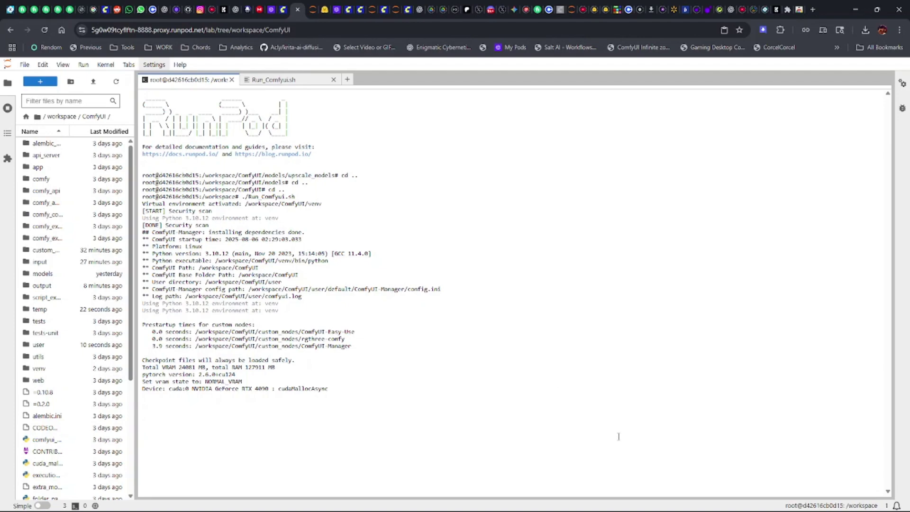
Step: Back in ComfyUI, refresh node definitions and show the Load Chin-fixer LoRA node's LoRA choices
{"action": "left_click", "coordinate": [349, 9]}
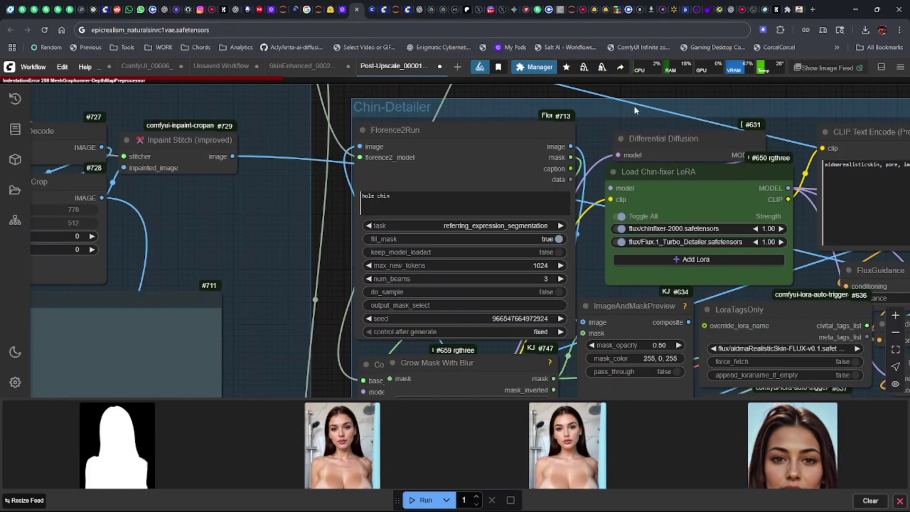
{"action": "mouse_move", "coordinate": [634, 106]}
{"action": "left_mouse_down"}
{"action": "mouse_move", "coordinate": [575, 95]}
{"action": "mouse_move", "coordinate": [622, 109]}
{"action": "left_mouse_up"}
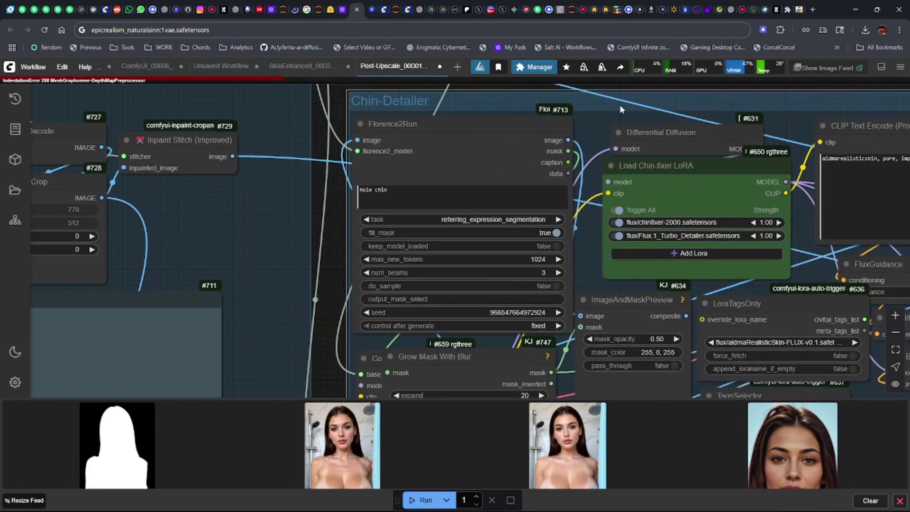
{"action": "left_click", "coordinate": [740, 342]}
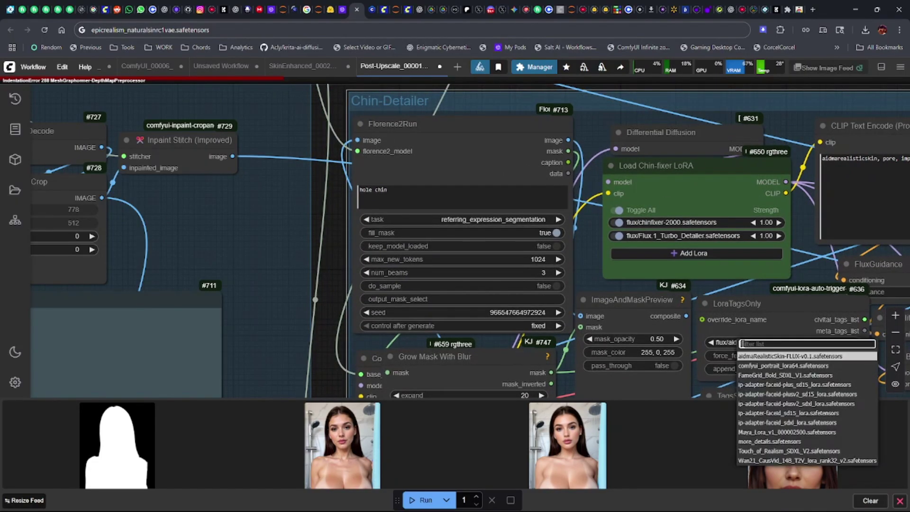
{"action": "left_click", "coordinate": [62, 66]}
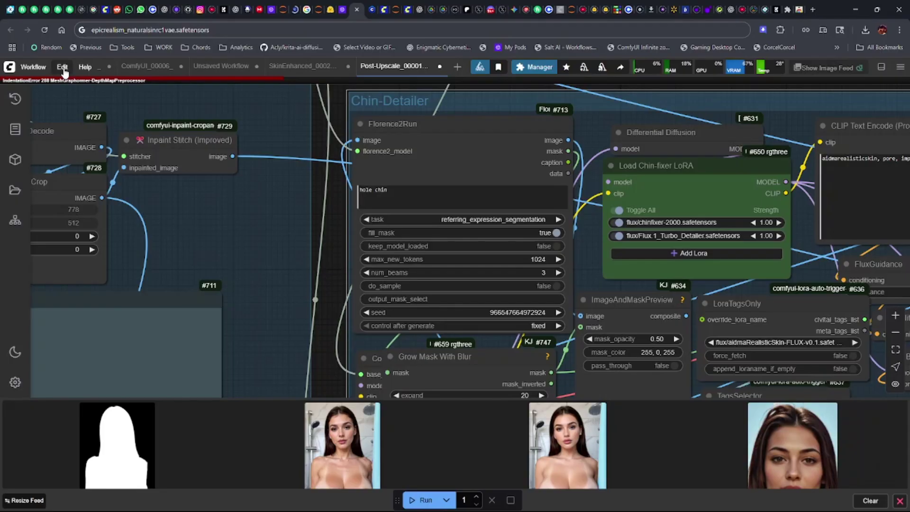
{"action": "left_click", "coordinate": [91, 121]}
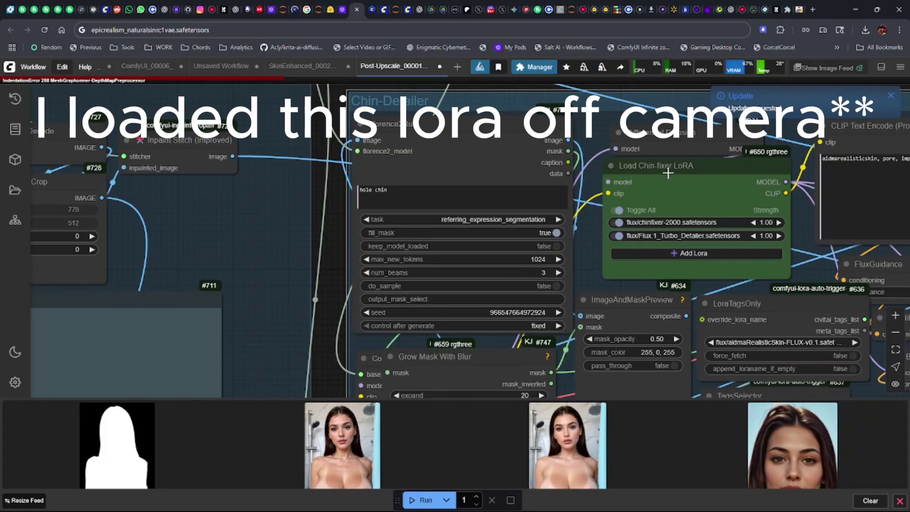
{"action": "left_click", "coordinate": [642, 222]}
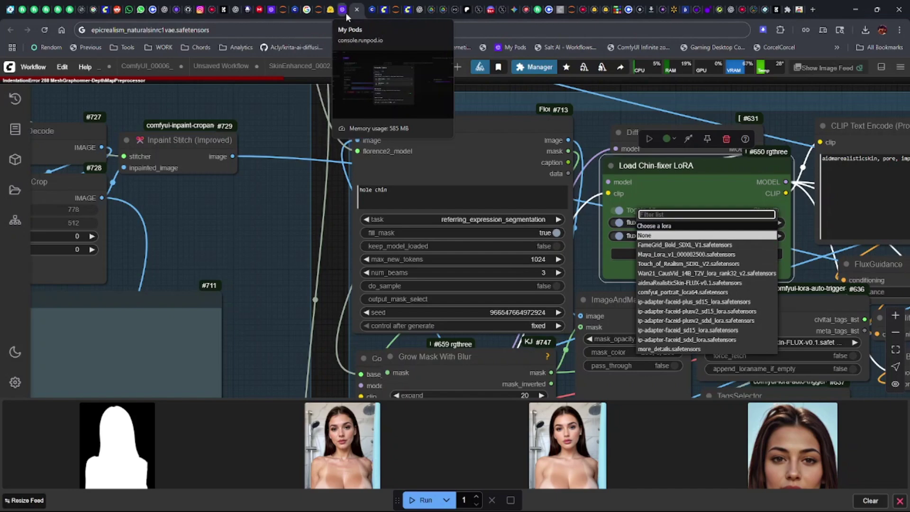
Step: Navigate the JupyterLab file browser to ComfyUI/models/loras
{"action": "left_click", "coordinate": [320, 10]}
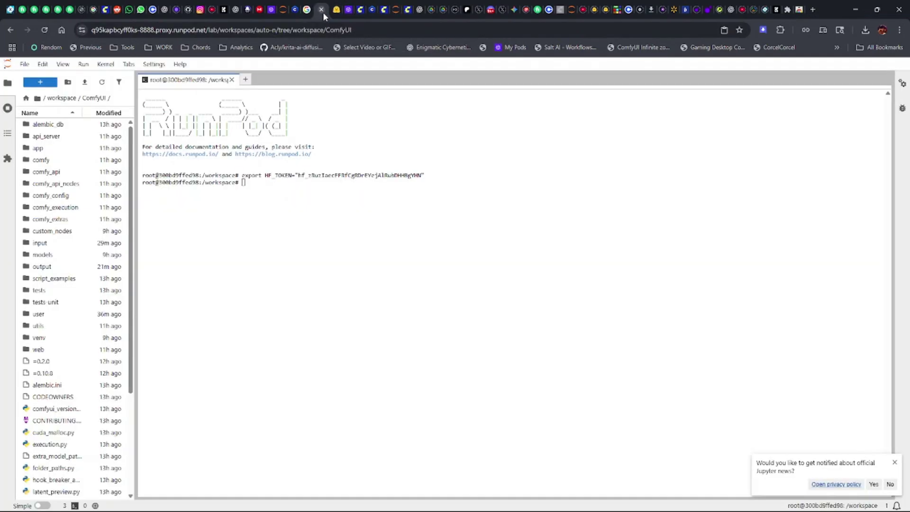
{"action": "double_click", "coordinate": [42, 267]}
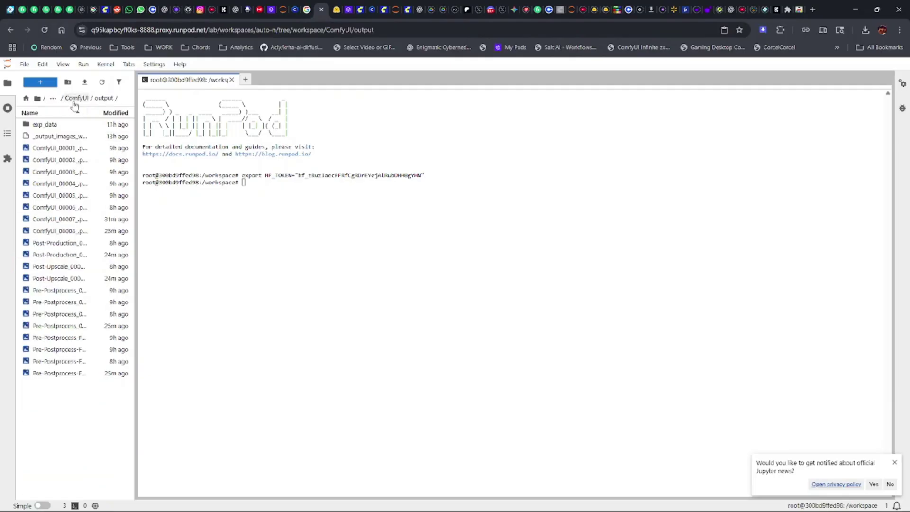
{"action": "left_click", "coordinate": [77, 97]}
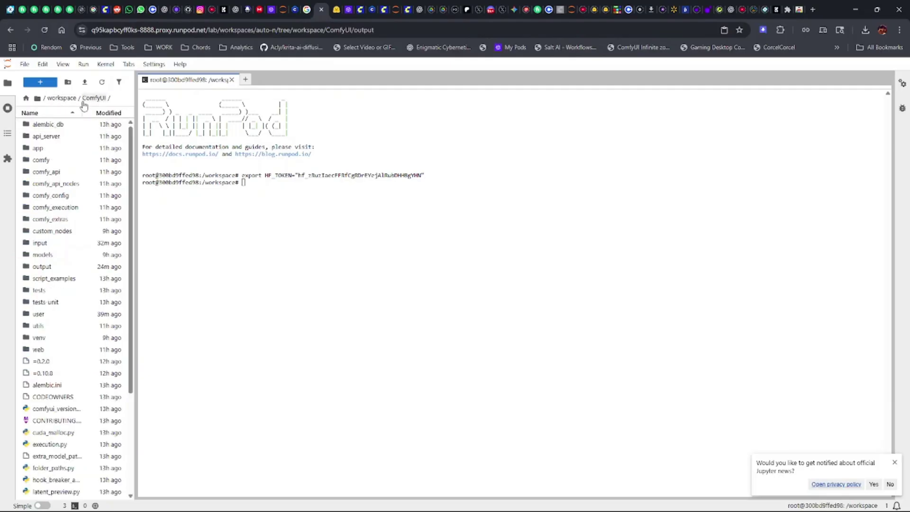
{"action": "left_click", "coordinate": [50, 259]}
{"action": "double_click", "coordinate": [66, 258]}
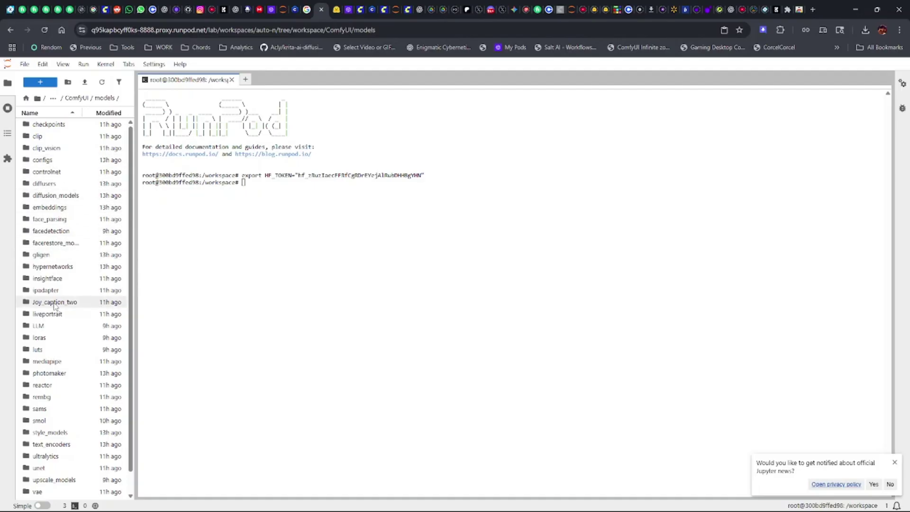
{"action": "left_click", "coordinate": [42, 338]}
{"action": "double_click", "coordinate": [42, 337]}
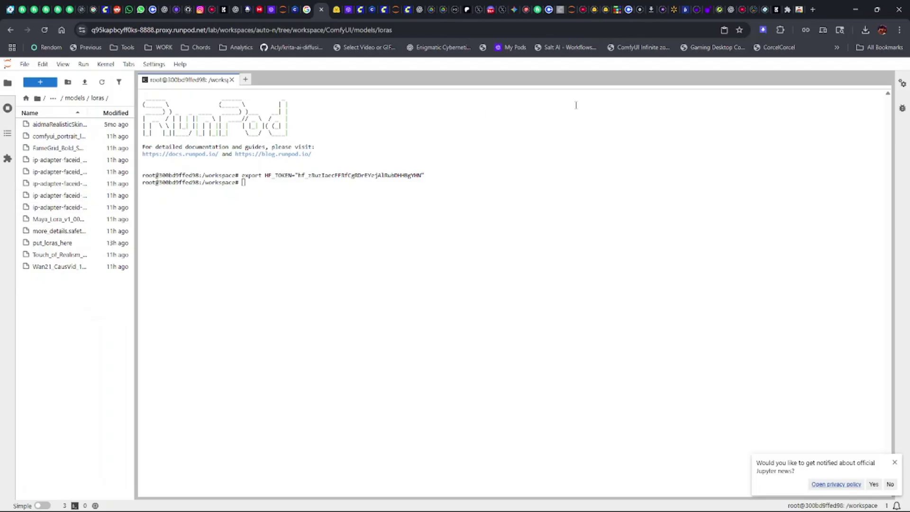
Step: Upload chinfixer-2000.safetensors from recent downloads into the loras folder
{"action": "left_click", "coordinate": [862, 30]}
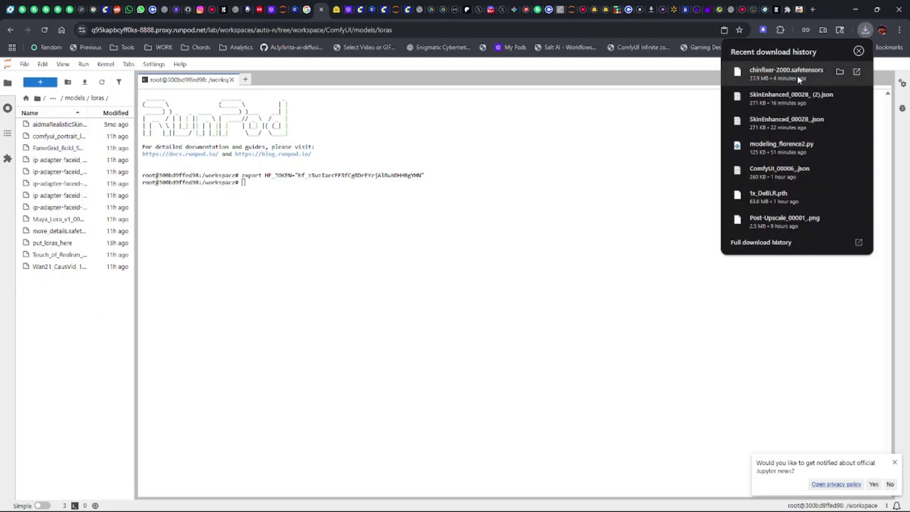
{"action": "left_click_drag", "start_coordinate": [798, 76], "coordinate": [99, 303]}
{"action": "left_click", "coordinate": [509, 301]}
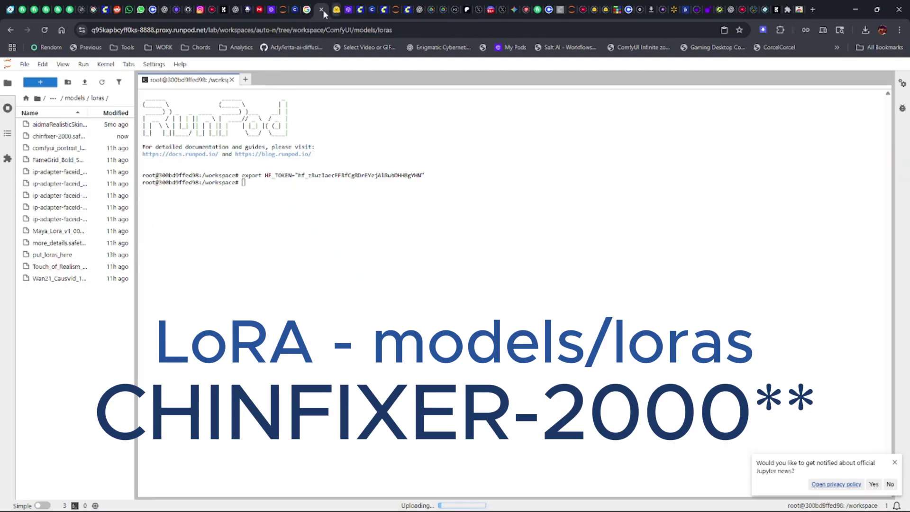
Step: Refresh ComfyUI's node definitions from the Edit menu
{"action": "left_click", "coordinate": [359, 10]}
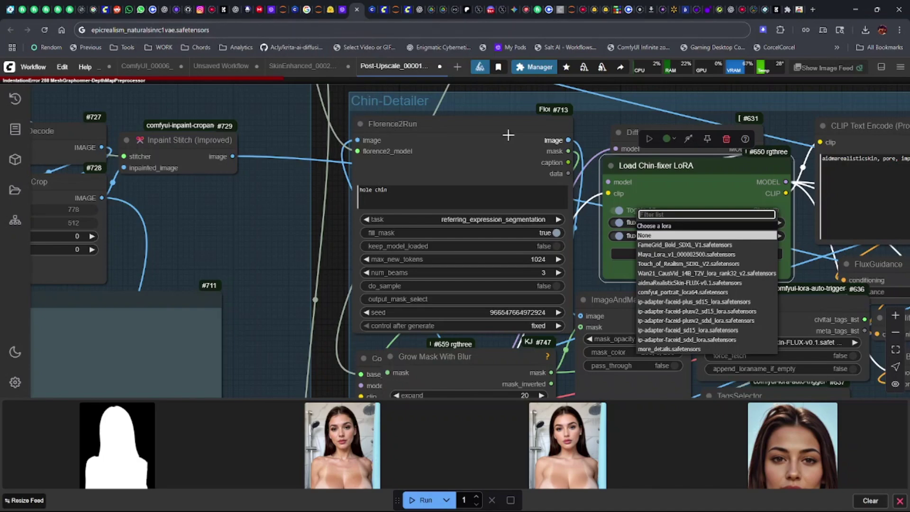
{"action": "left_click", "coordinate": [63, 70]}
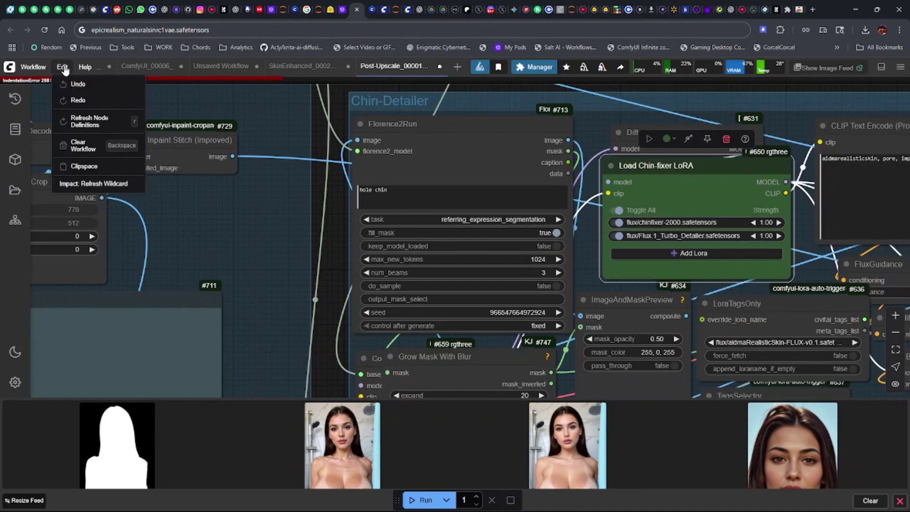
{"action": "left_click", "coordinate": [81, 121]}
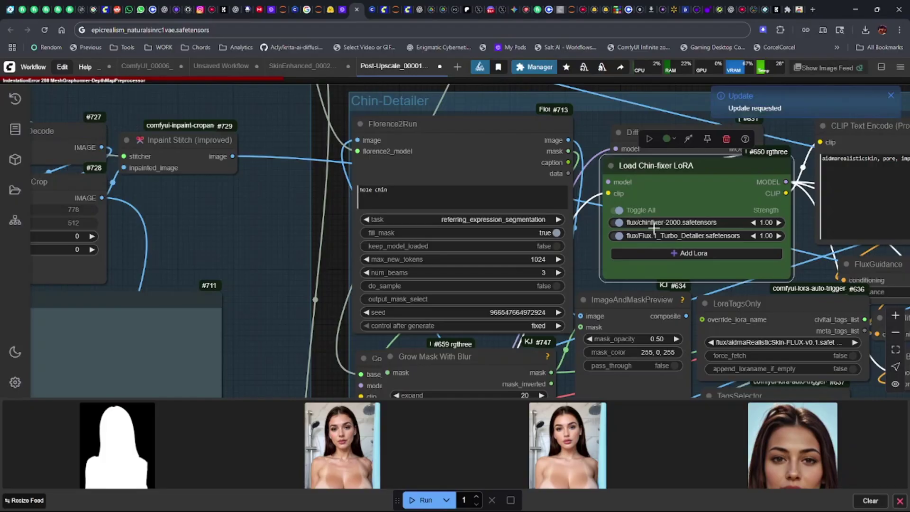
Step: Set the Chin-fixer LoRA node's first slot to chinfixer-2000.safetensors
{"action": "left_click", "coordinate": [681, 223]}
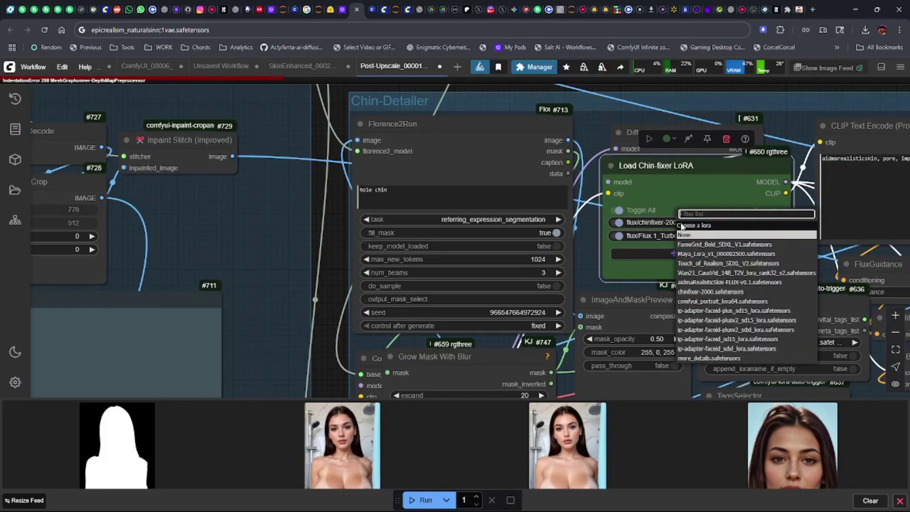
{"action": "left_click", "coordinate": [717, 292]}
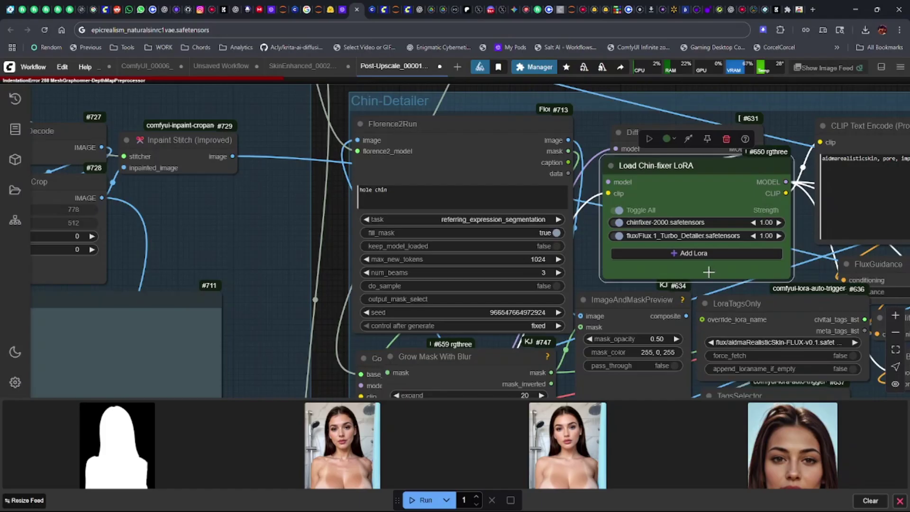
{"action": "left_click", "coordinate": [663, 236]}
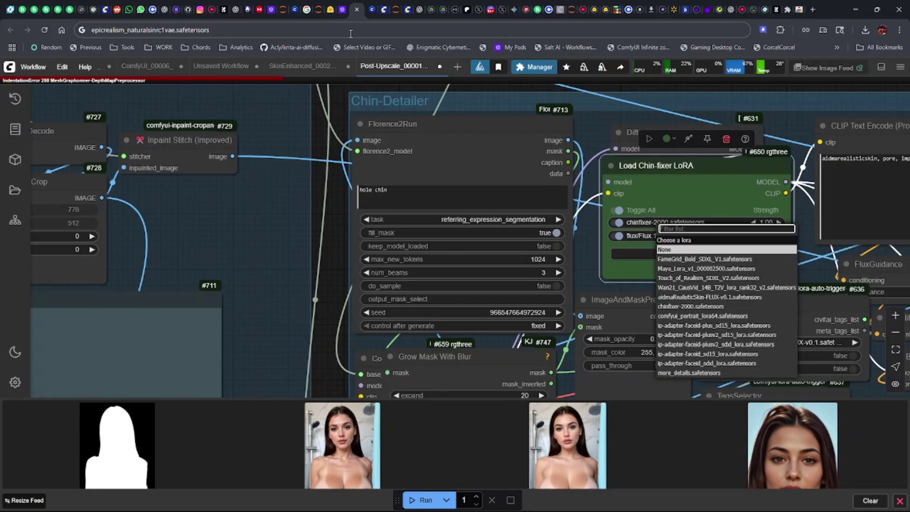
Step: Search Google for 'flux amature photography' and open the Hugging Face Amateur_Photography_FluxDev page
{"action": "left_click", "coordinate": [330, 11]}
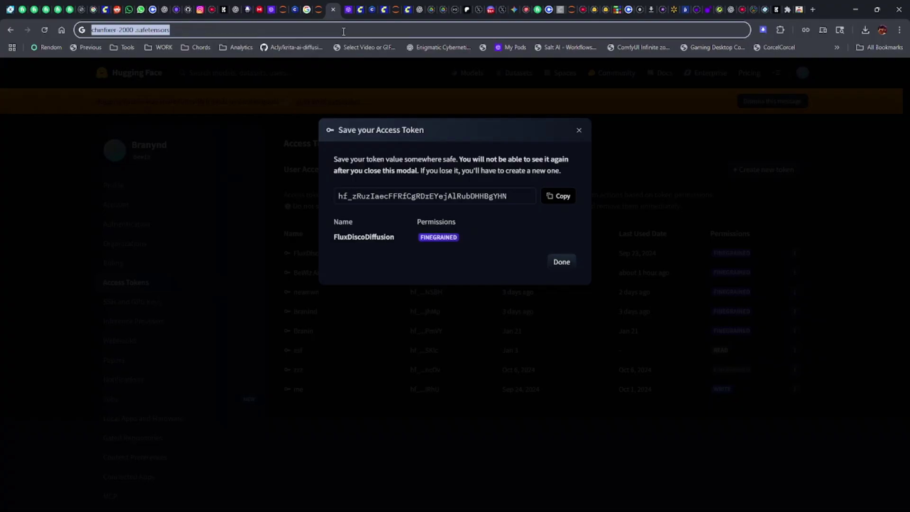
{"action": "type", "text": "flux"}
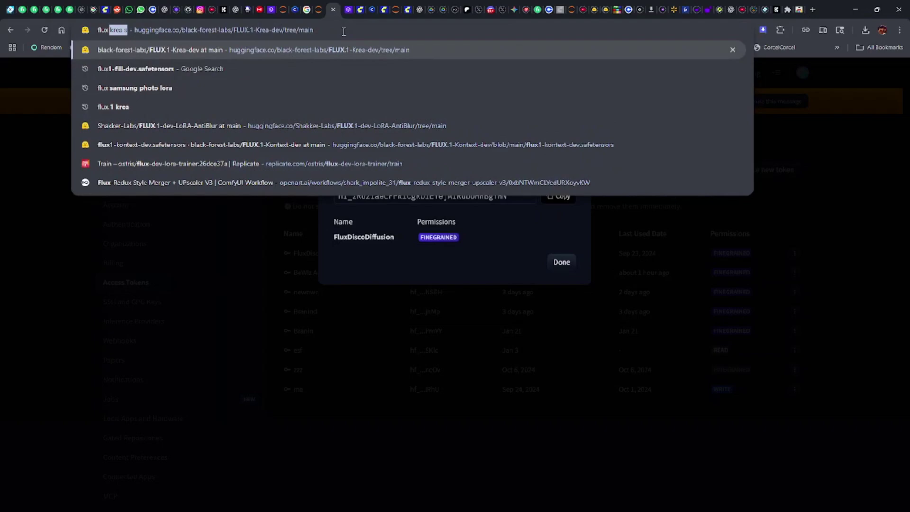
{"action": "type", "text": " ama"}
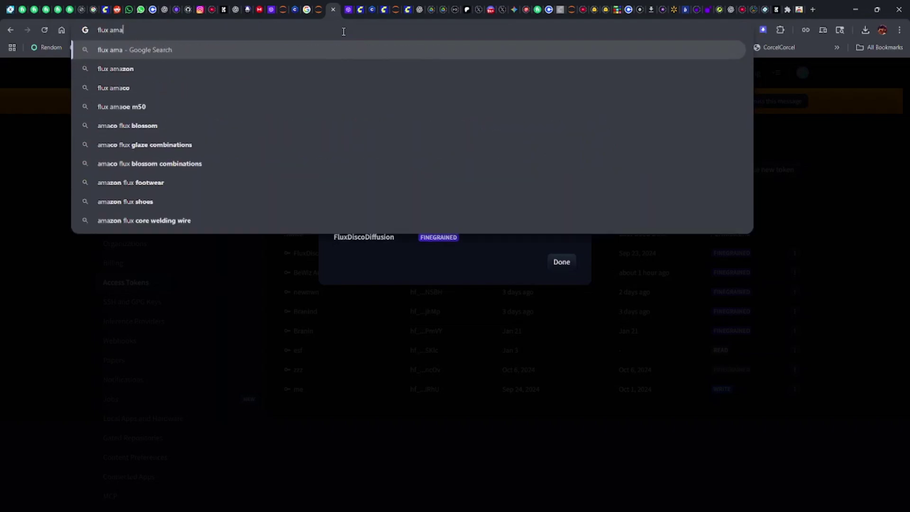
{"action": "type", "text": "ture"}
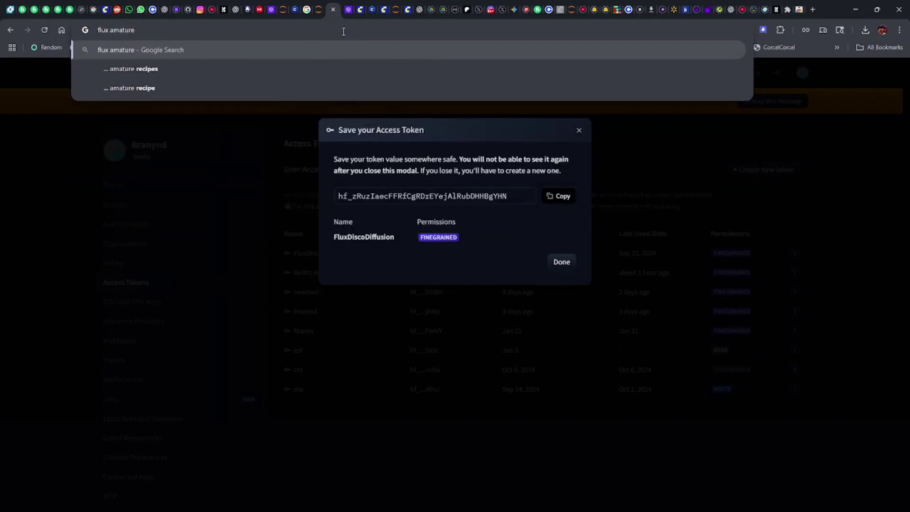
{"action": "type", "text": " photoog"}
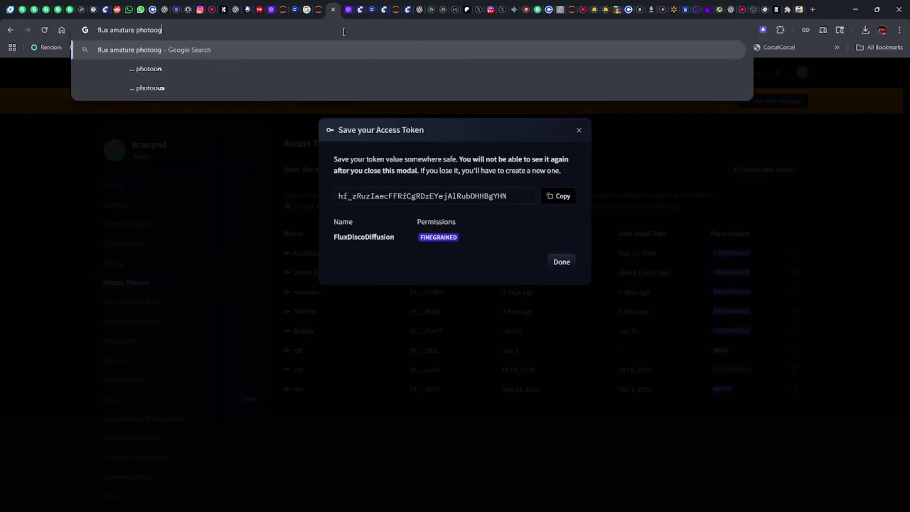
{"action": "type", "text": "raphy"}
{"action": "key", "text": "Return"}
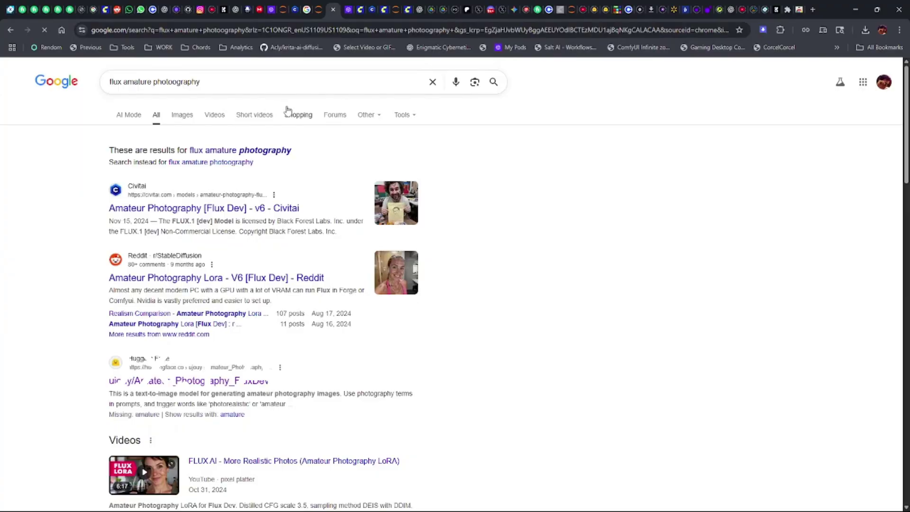
{"action": "left_click", "coordinate": [225, 383]}
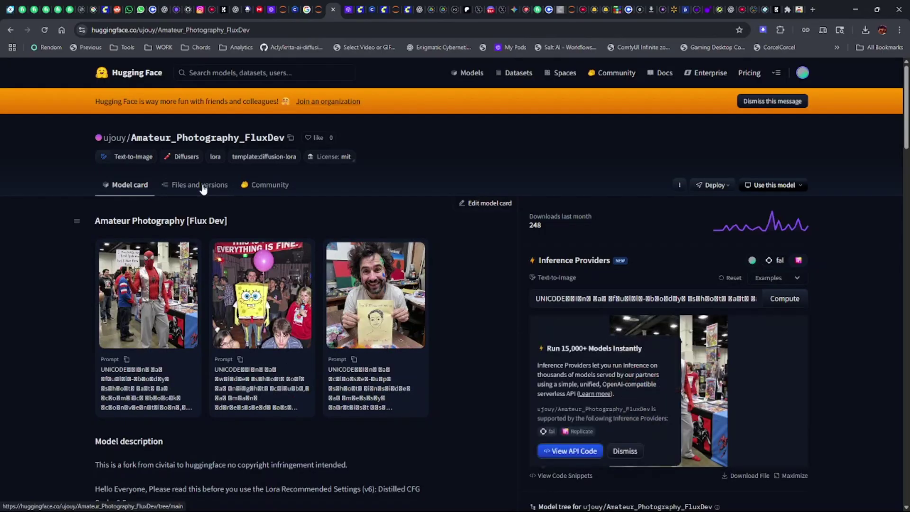
Step: Copy the download link for amateurphoto-v6-forcu.safetensors from the repository's files list
{"action": "left_click", "coordinate": [203, 189]}
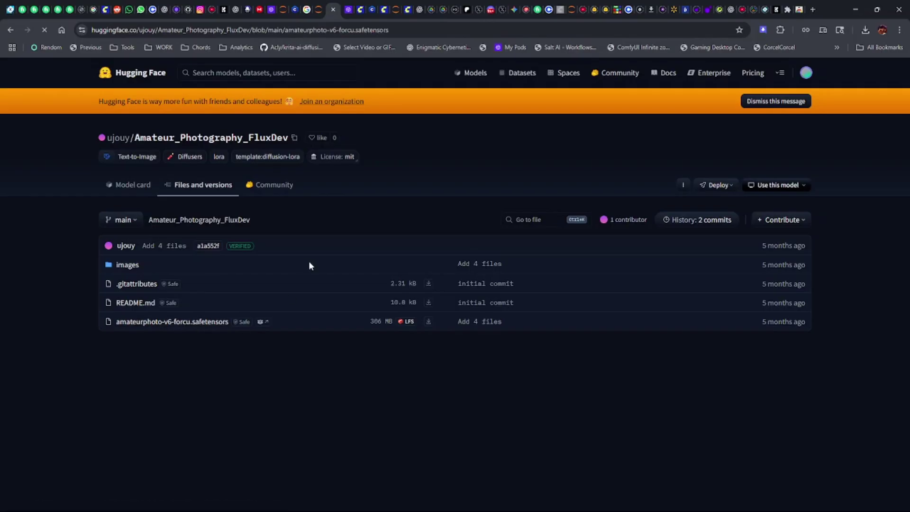
{"action": "right_click", "coordinate": [551, 295]}
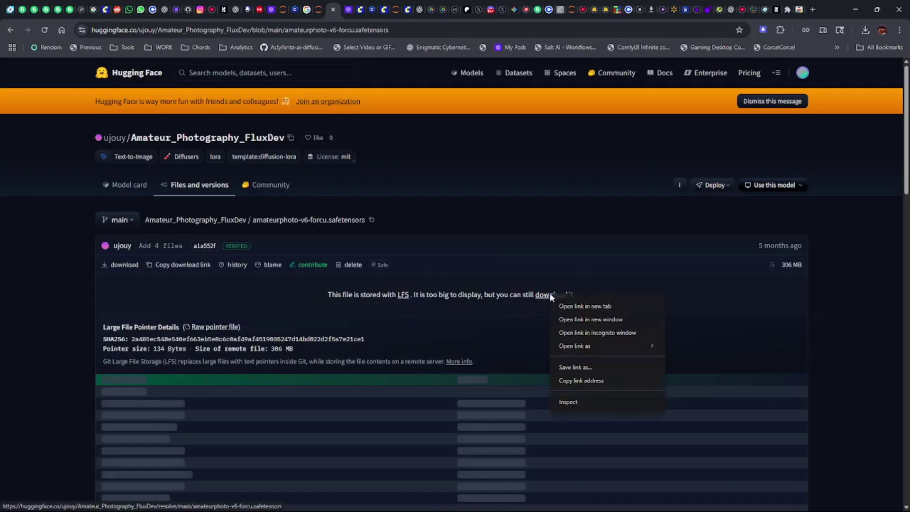
{"action": "left_click", "coordinate": [595, 380]}
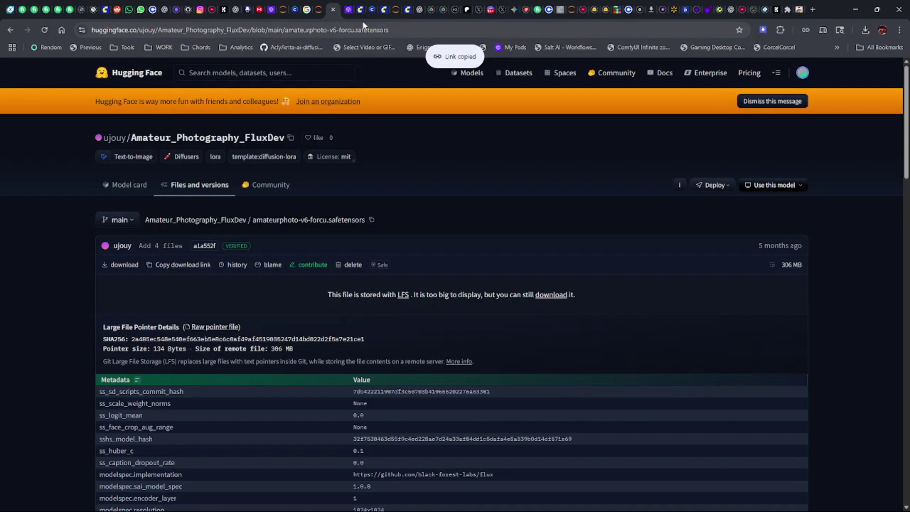
{"action": "left_click", "coordinate": [391, 10]}
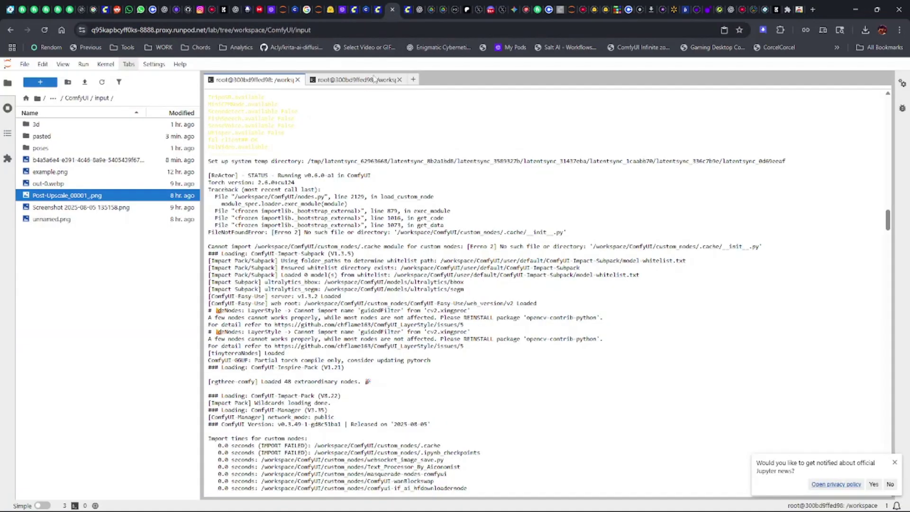
Step: Browse the other pod's ComfyUI models/loras folder, then return to the first pod's terminal
{"action": "left_click", "coordinate": [315, 9]}
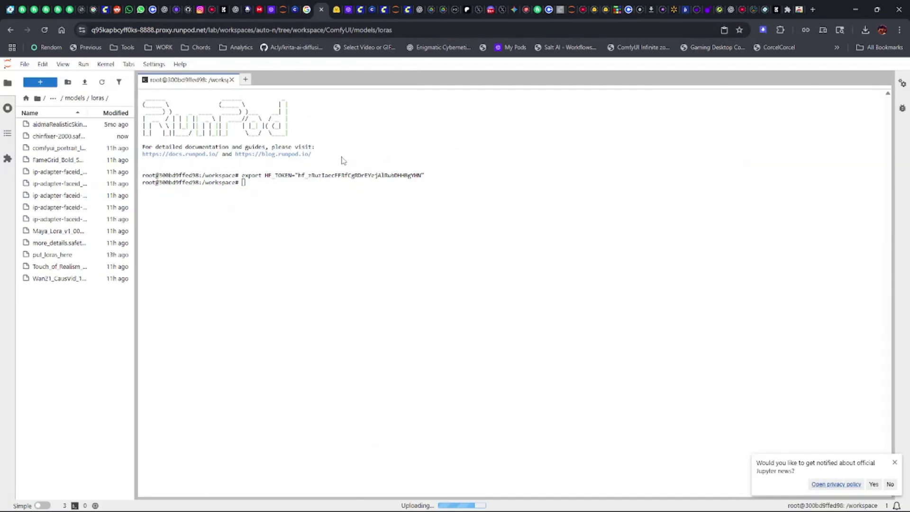
{"action": "left_click", "coordinate": [284, 10]}
{"action": "left_click", "coordinate": [318, 212]}
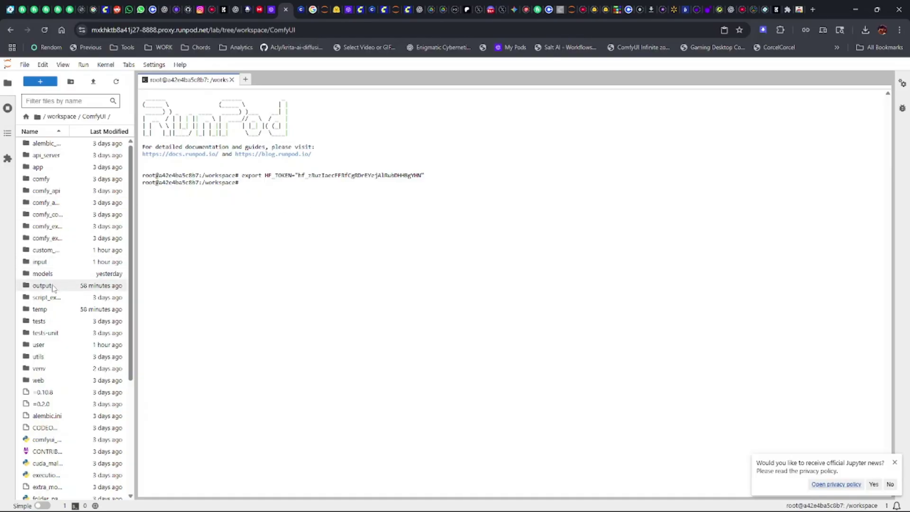
{"action": "double_click", "coordinate": [43, 274]}
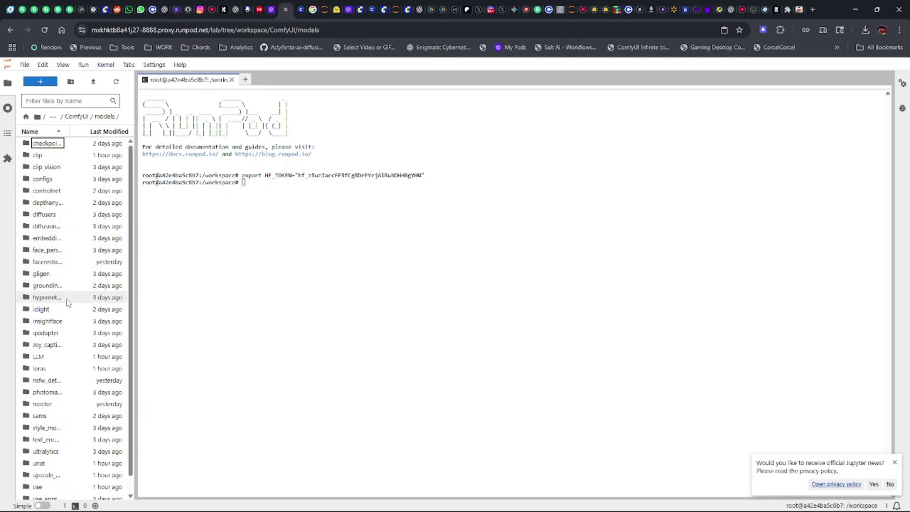
{"action": "double_click", "coordinate": [45, 369]}
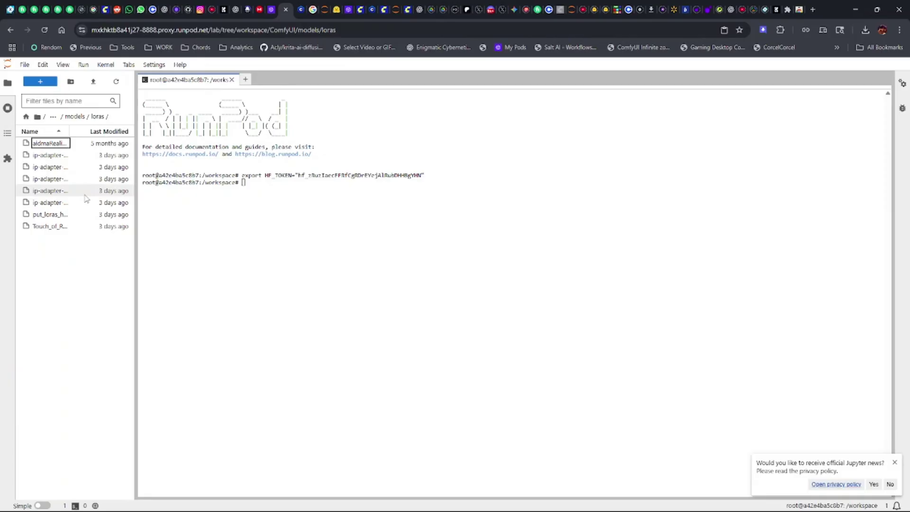
{"action": "left_click", "coordinate": [324, 10]}
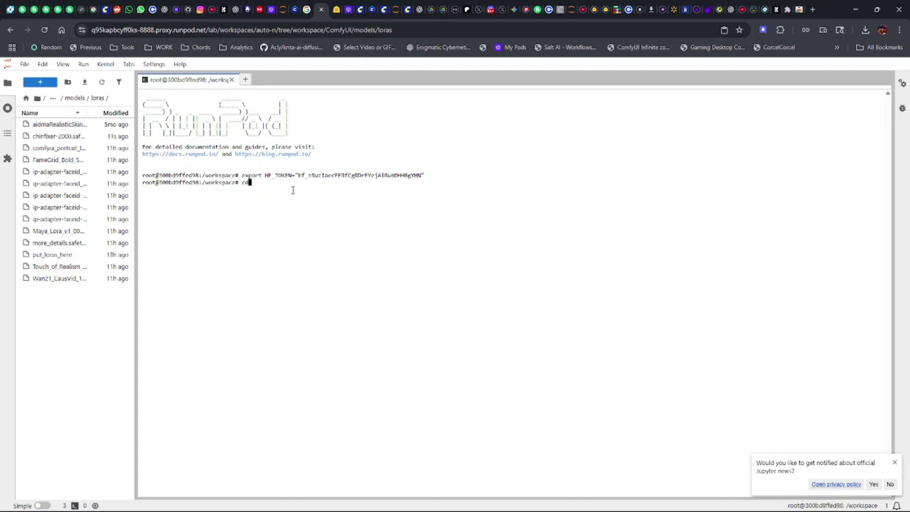
Step: In ComfyUI/models/loras, wget the amateurphoto-v6-forcu LoRA using the copied Hugging Face link
{"action": "type", "text": "Comfy"}
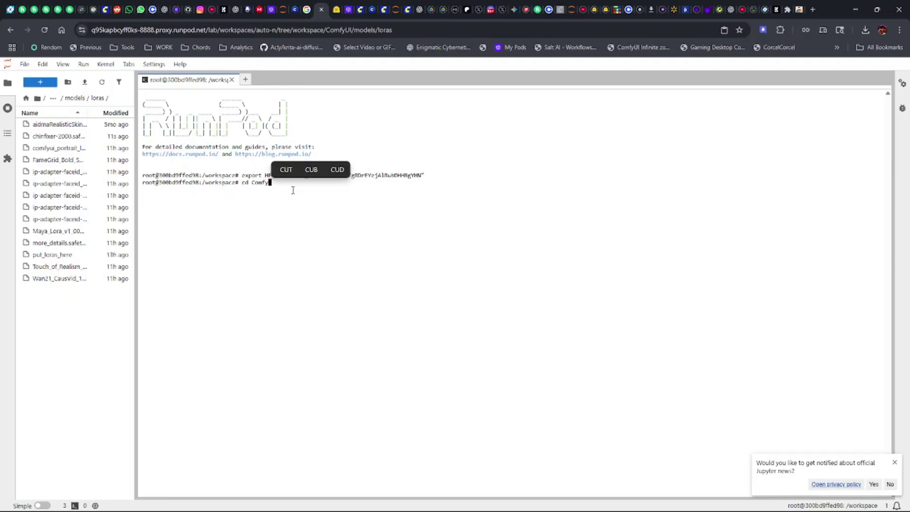
{"action": "type", "text": "UI/"}
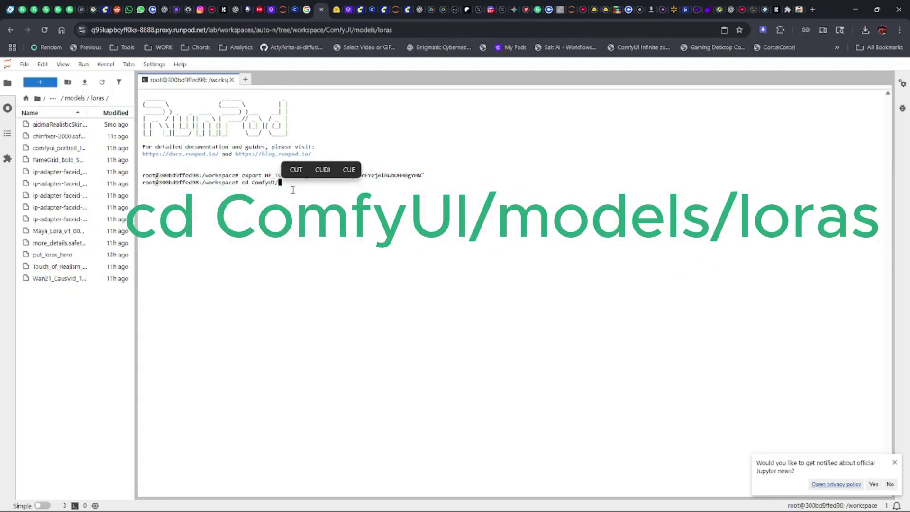
{"action": "type", "text": "model"}
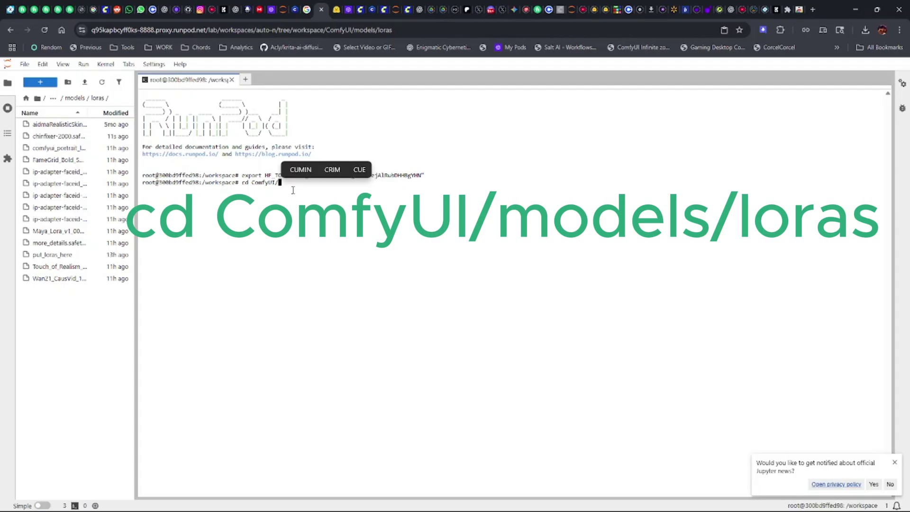
{"action": "type", "text": "s"}
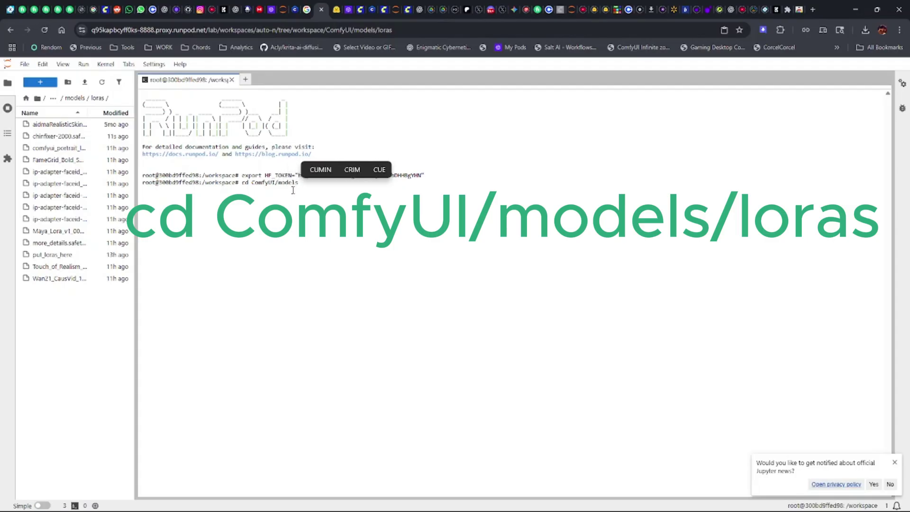
{"action": "type", "text": "/"}
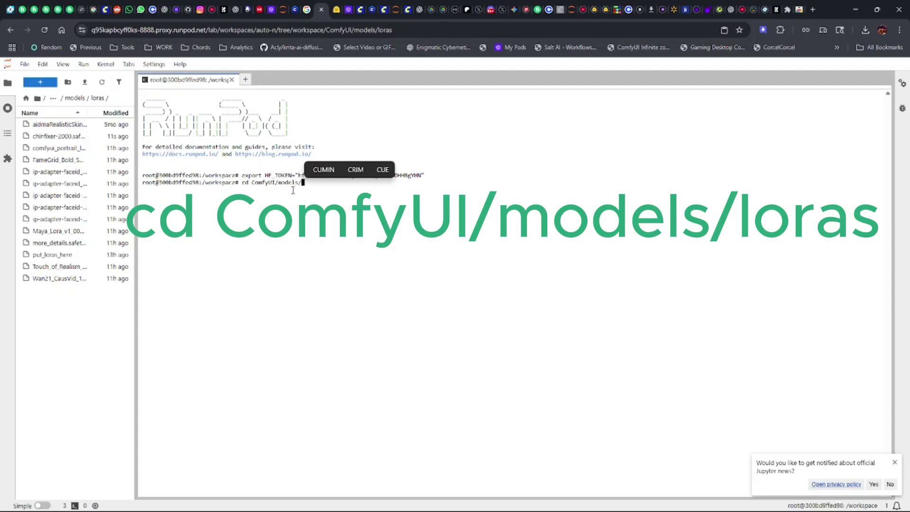
{"action": "type", "text": "loras"}
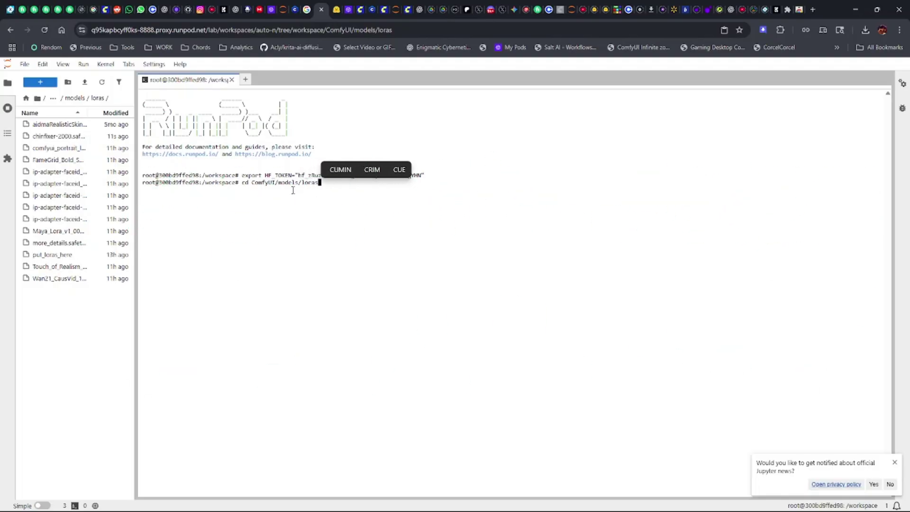
{"action": "key", "text": "Return"}
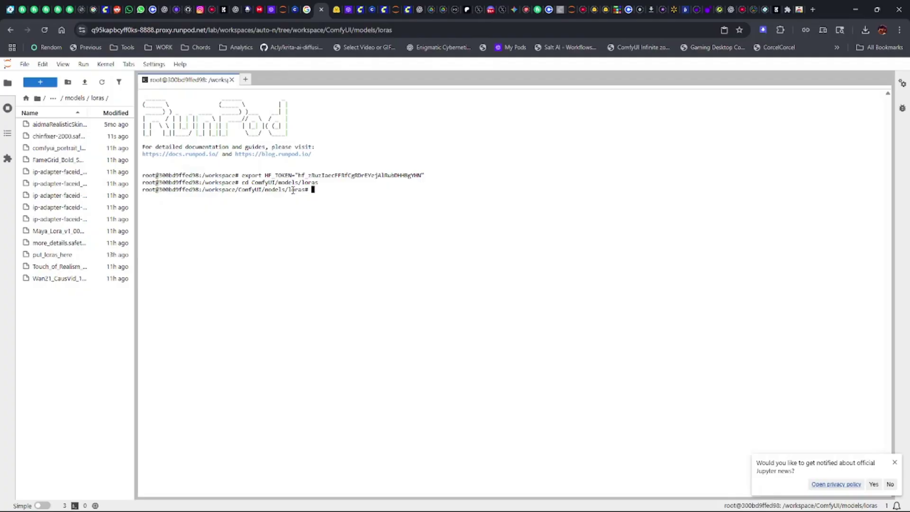
{"action": "type", "text": "et"}
{"action": "key", "text": "ctrl+v"}
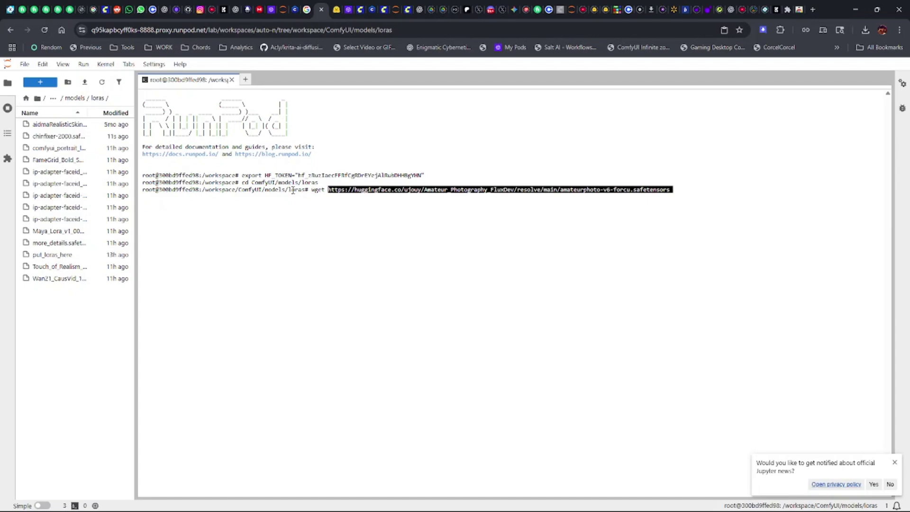
{"action": "key", "text": "Return"}
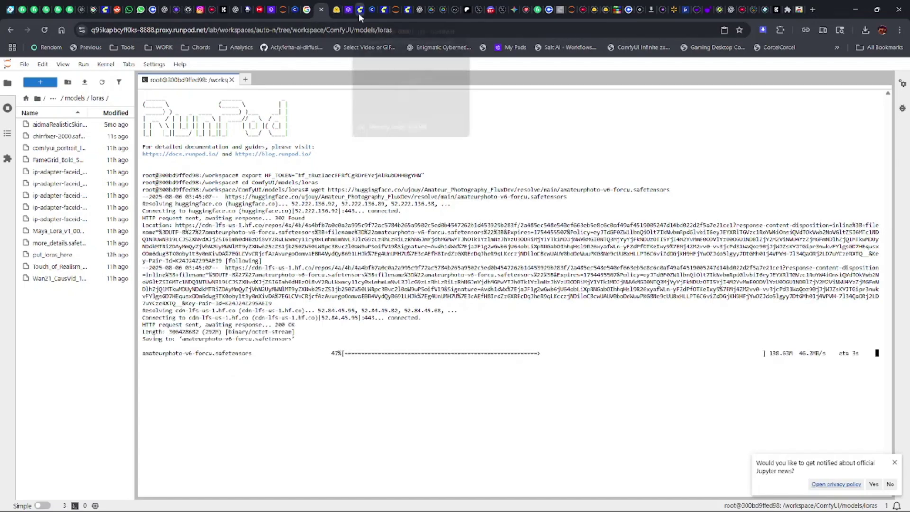
{"action": "left_click", "coordinate": [406, 11]}
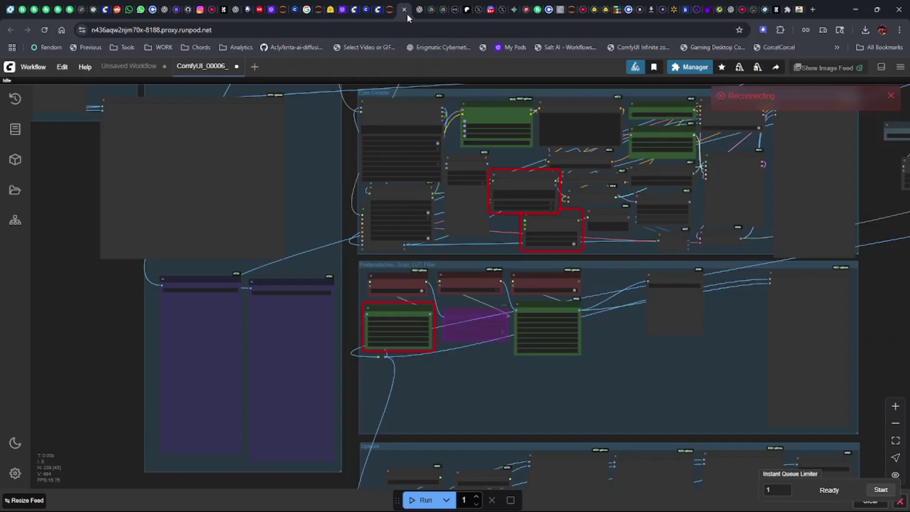
Step: Refresh node definitions, switch off Flux.1_Turbo_Detailer, and add a new LoRA row to Chin-fixer loader
{"action": "left_click", "coordinate": [355, 9]}
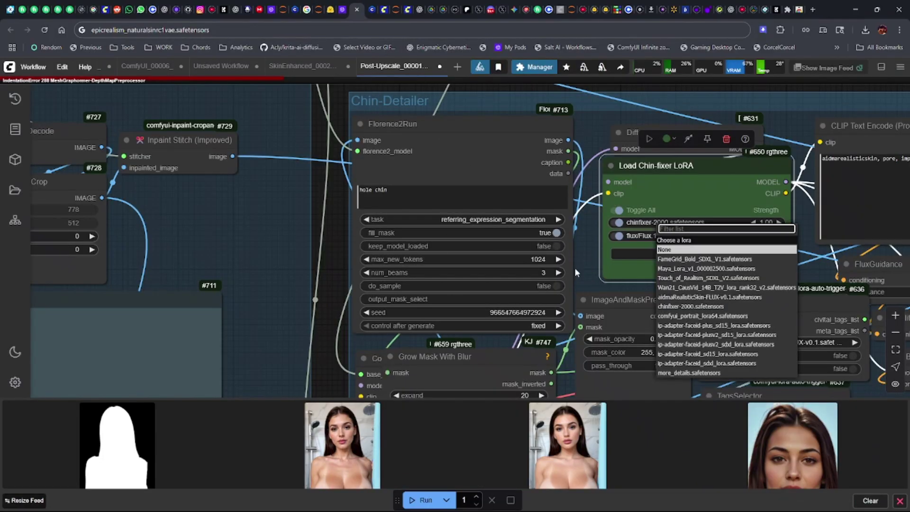
{"action": "left_click", "coordinate": [575, 271]}
{"action": "left_click", "coordinate": [62, 67]}
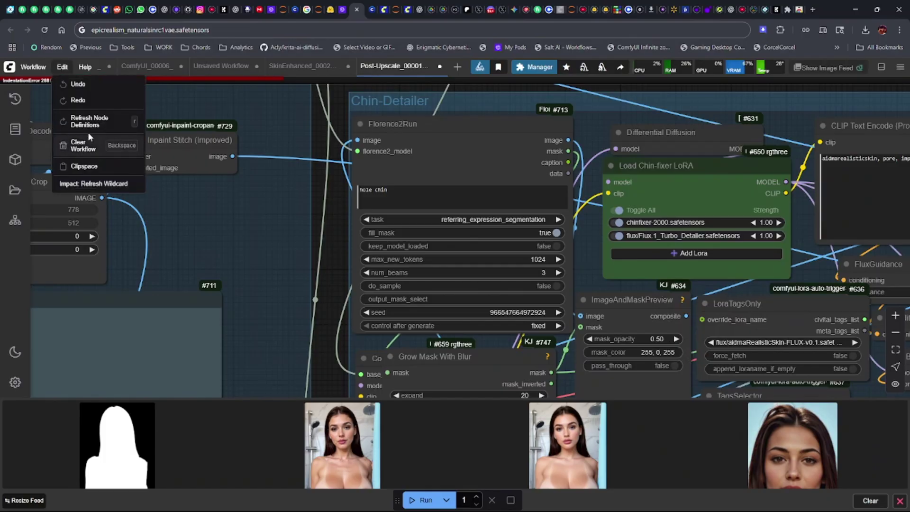
{"action": "left_click", "coordinate": [99, 122]}
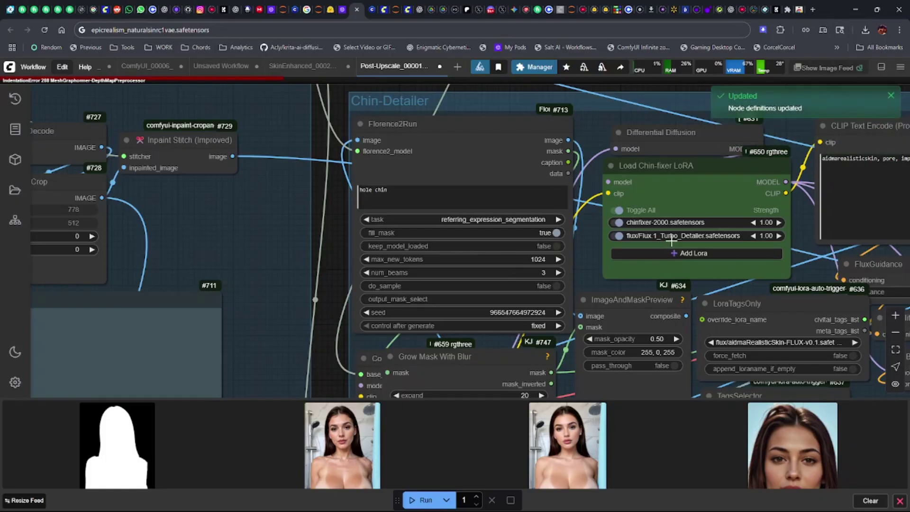
{"action": "left_click", "coordinate": [618, 236]}
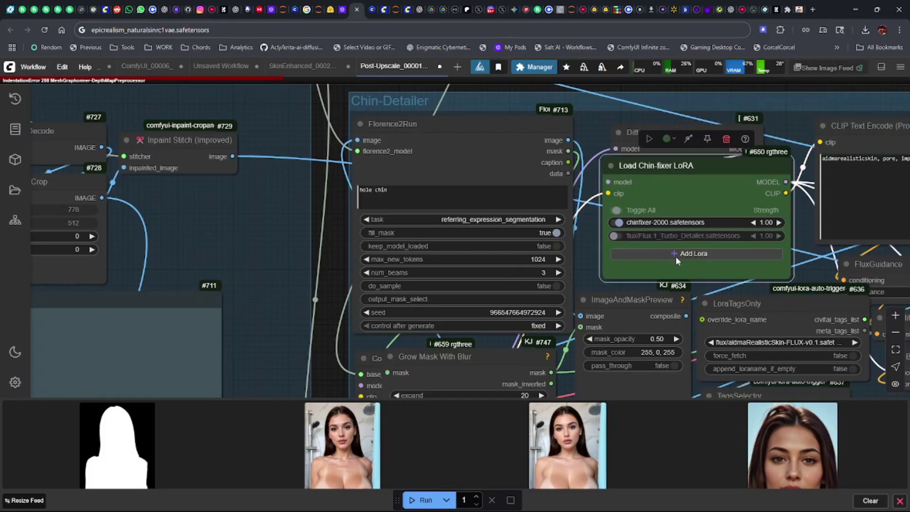
{"action": "left_click", "coordinate": [676, 255]}
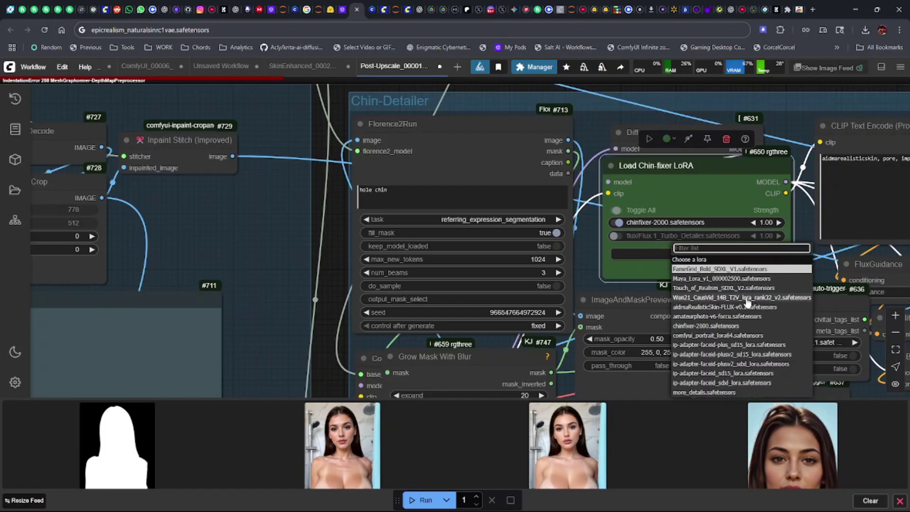
Step: Pick amateurphoto-v6-forcu for the added LoRA row, then move to the SDXL Influencer PASS group
{"action": "left_click", "coordinate": [730, 318]}
{"action": "scroll", "coordinate": [466, 255], "scroll_direction": "down", "scroll_amount": 6}
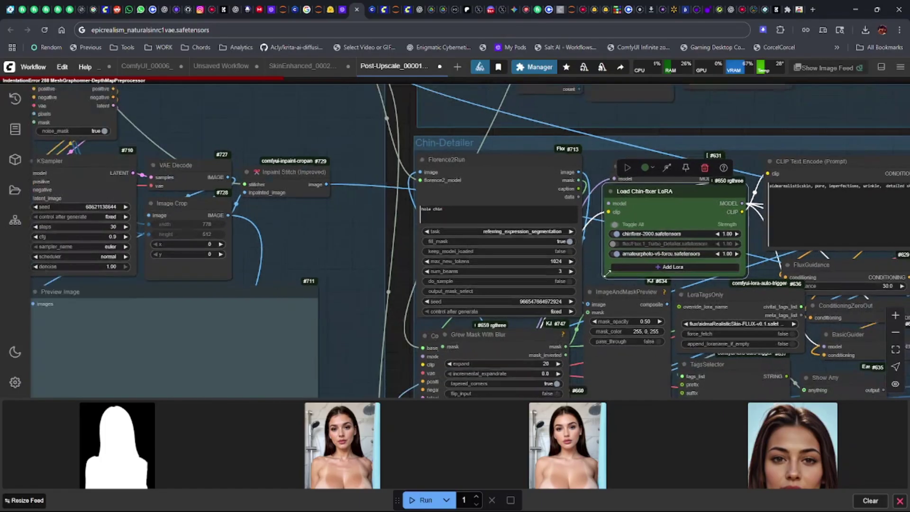
{"action": "scroll", "coordinate": [569, 249], "scroll_direction": "down", "scroll_amount": 5}
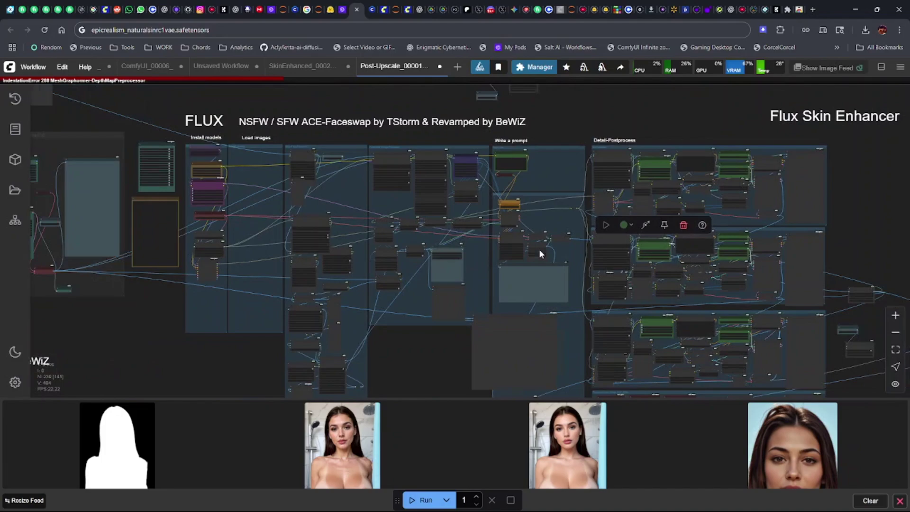
{"action": "left_click_drag", "start_coordinate": [252, 336], "coordinate": [540, 327]}
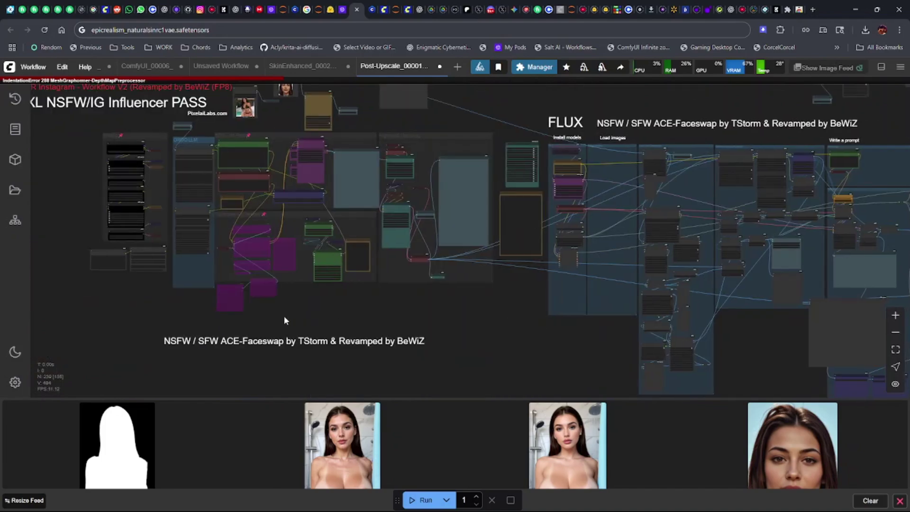
{"action": "left_click_drag", "start_coordinate": [285, 319], "coordinate": [515, 314]}
{"action": "scroll", "coordinate": [303, 211], "scroll_direction": "up", "scroll_amount": 6}
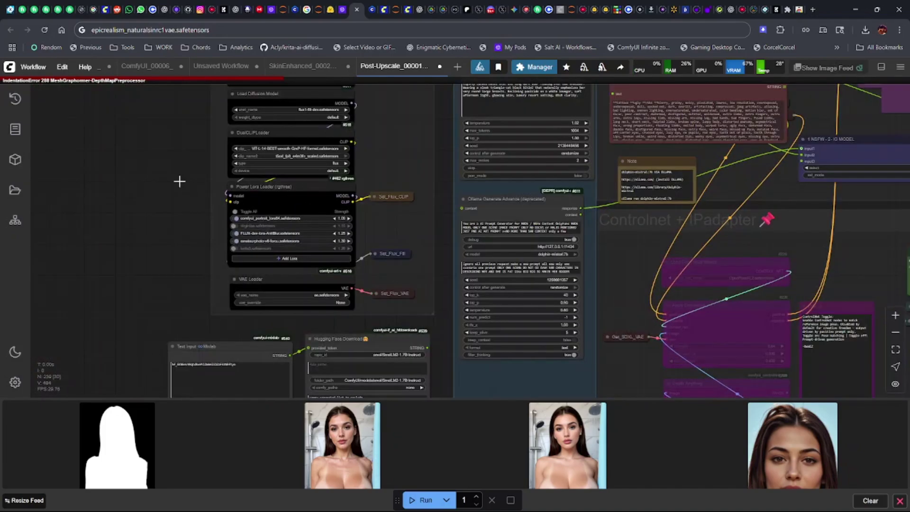
{"action": "scroll", "coordinate": [178, 176], "scroll_direction": "up", "scroll_amount": 3}
{"action": "scroll", "coordinate": [244, 227], "scroll_direction": "up", "scroll_amount": 4}
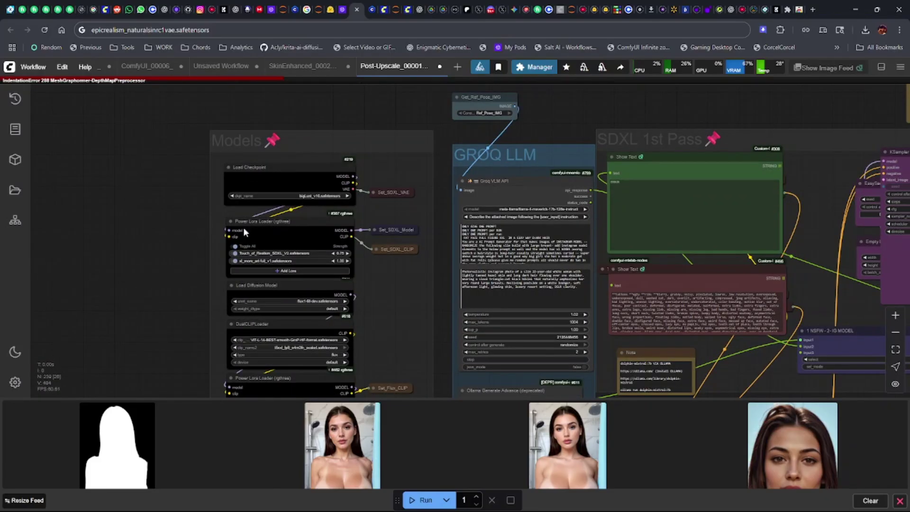
{"action": "scroll", "coordinate": [289, 260], "scroll_direction": "up", "scroll_amount": 4}
{"action": "scroll", "coordinate": [273, 239], "scroll_direction": "up", "scroll_amount": 1}
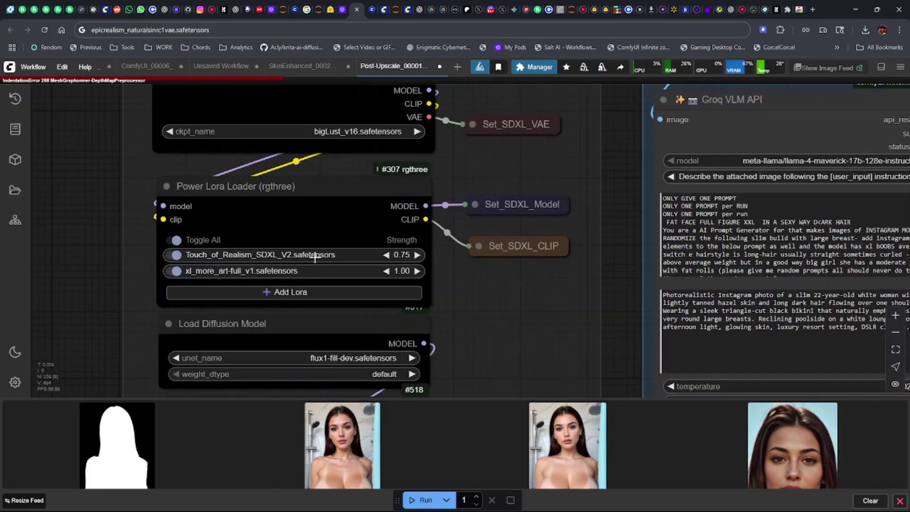
Step: Keep Touch_of_Realism_SDXL_V2 first and swap xl_more_art for FameGrid_Bold_SDXL_V1 in the SDXL loader
{"action": "left_click", "coordinate": [289, 254]}
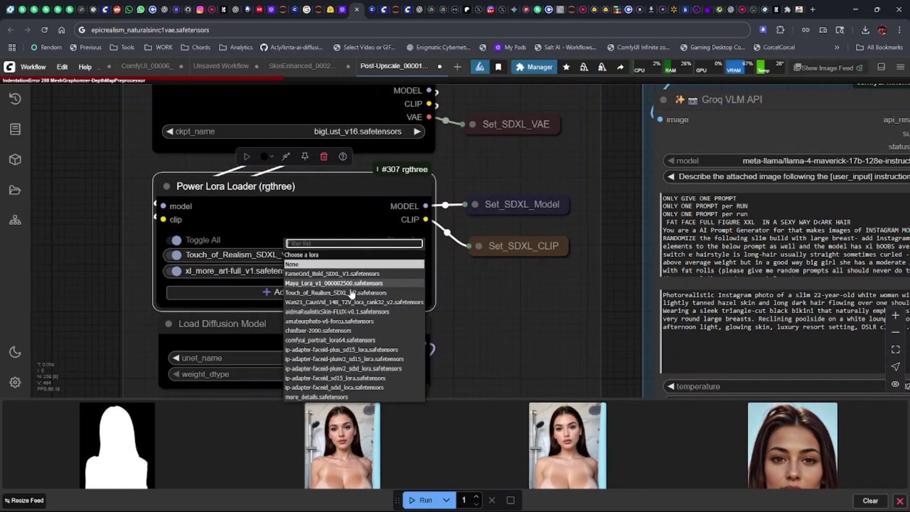
{"action": "left_click", "coordinate": [335, 293]}
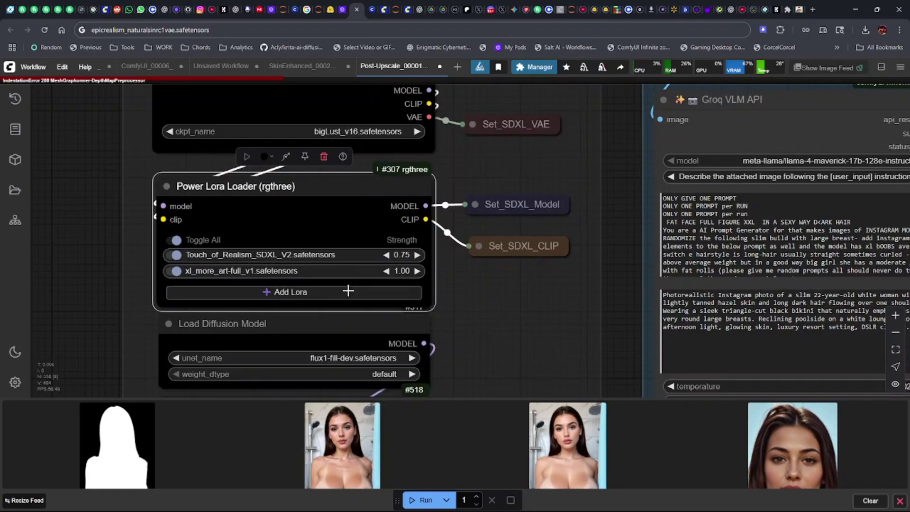
{"action": "left_click", "coordinate": [233, 273]}
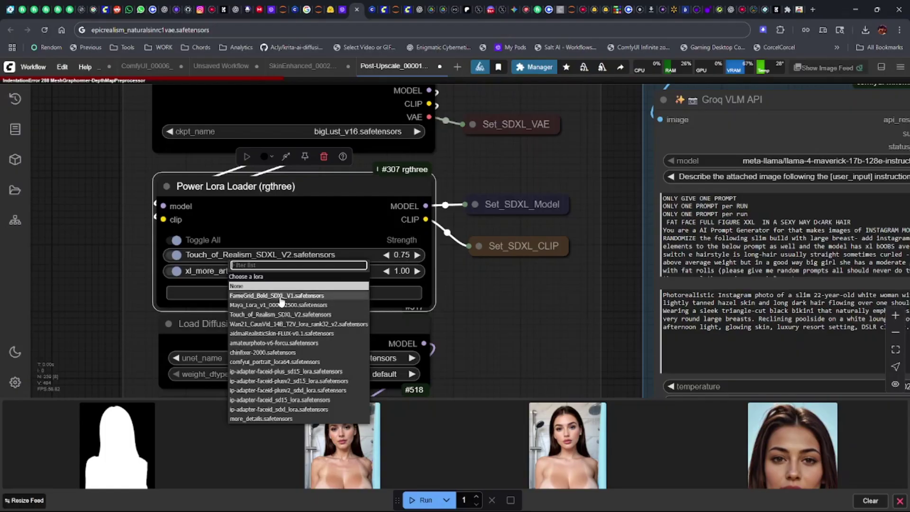
{"action": "left_click", "coordinate": [279, 296]}
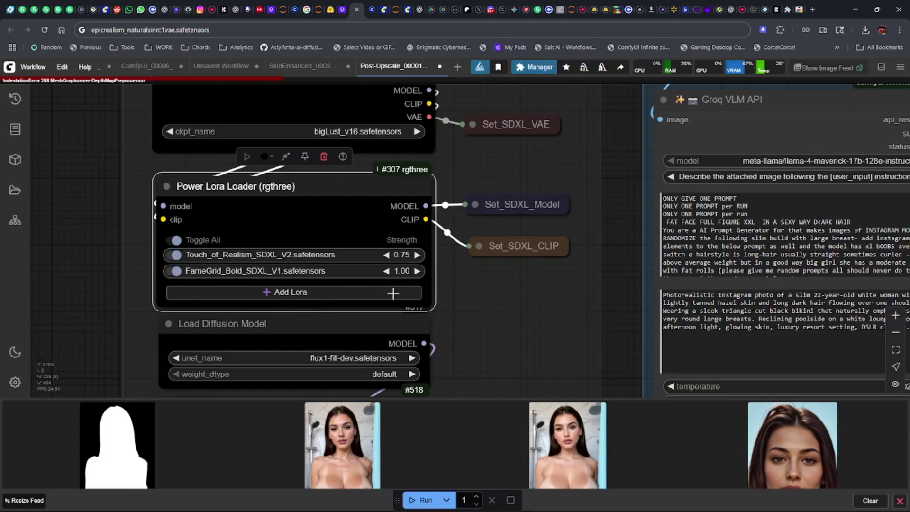
{"action": "scroll", "coordinate": [478, 299], "scroll_direction": "down", "scroll_amount": 5}
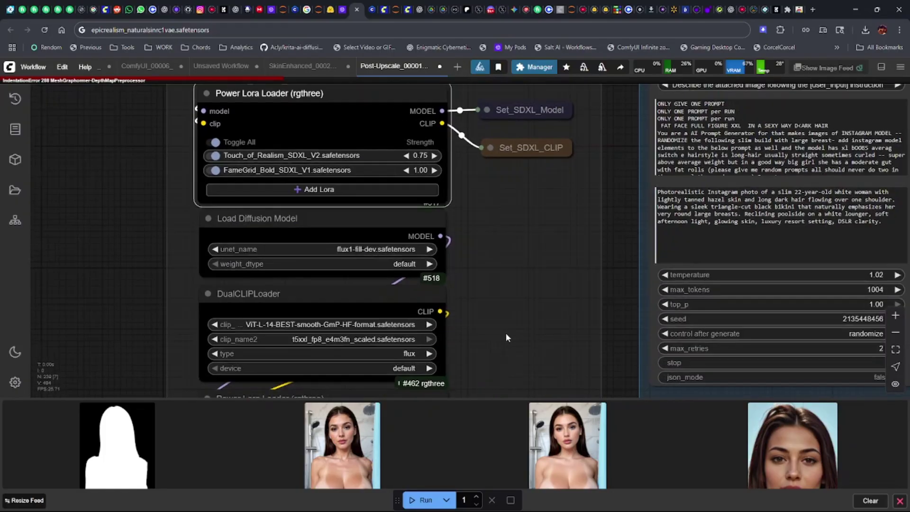
{"action": "scroll", "coordinate": [515, 278], "scroll_direction": "down", "scroll_amount": 5}
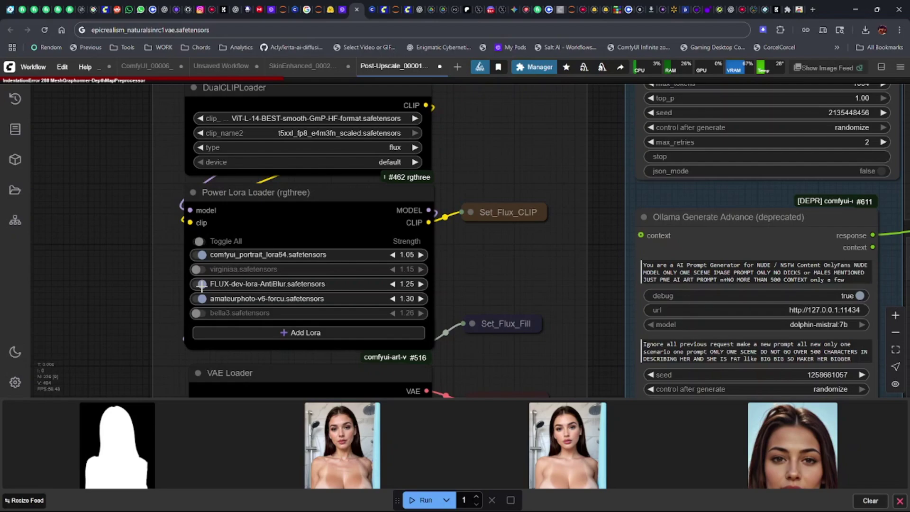
{"action": "scroll", "coordinate": [202, 285], "scroll_direction": "up", "scroll_amount": 2}
{"action": "scroll", "coordinate": [202, 284], "scroll_direction": "up", "scroll_amount": 1}
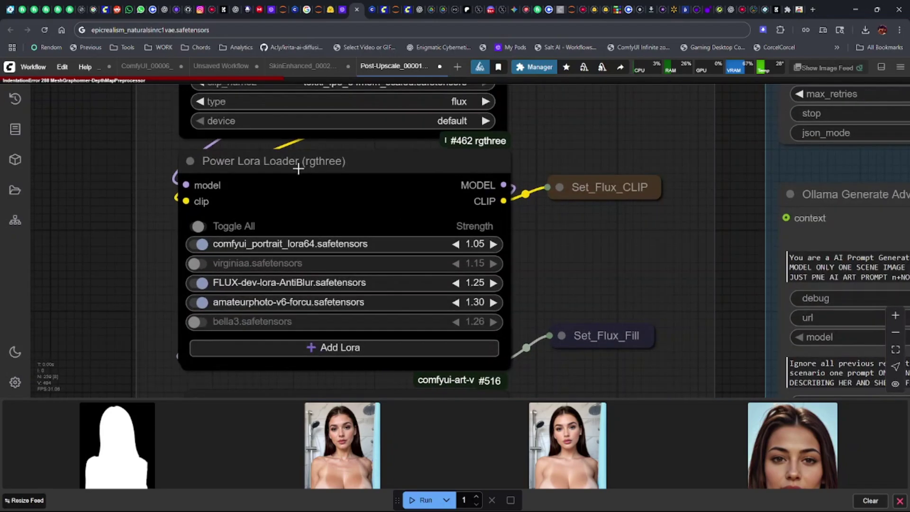
{"action": "left_click", "coordinate": [389, 10]}
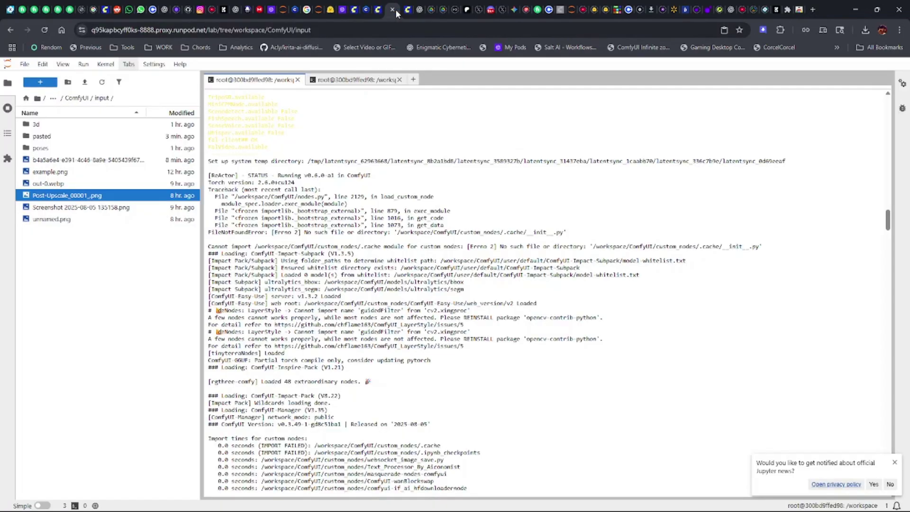
Step: Run mkdir FLUX in the loras folder, list its contents, and cd into FLUX
{"action": "left_click", "coordinate": [318, 10]}
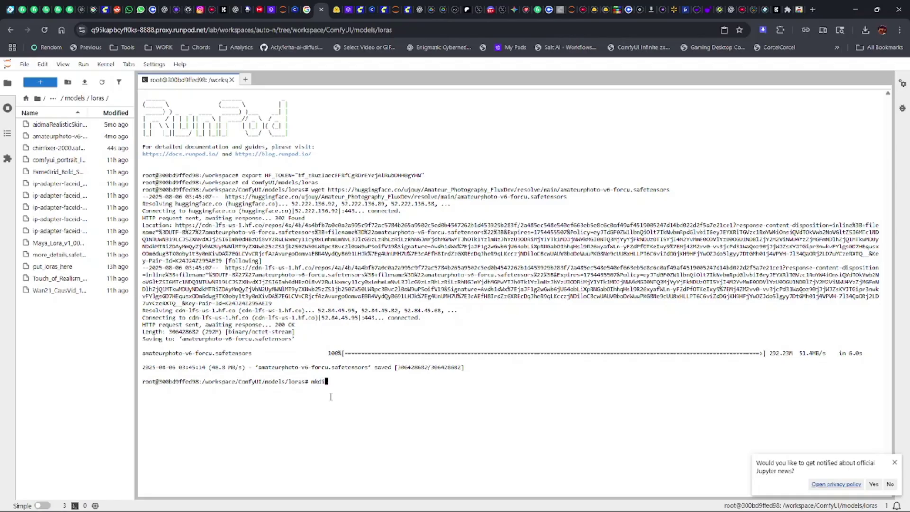
{"action": "type", "text": "UX"}
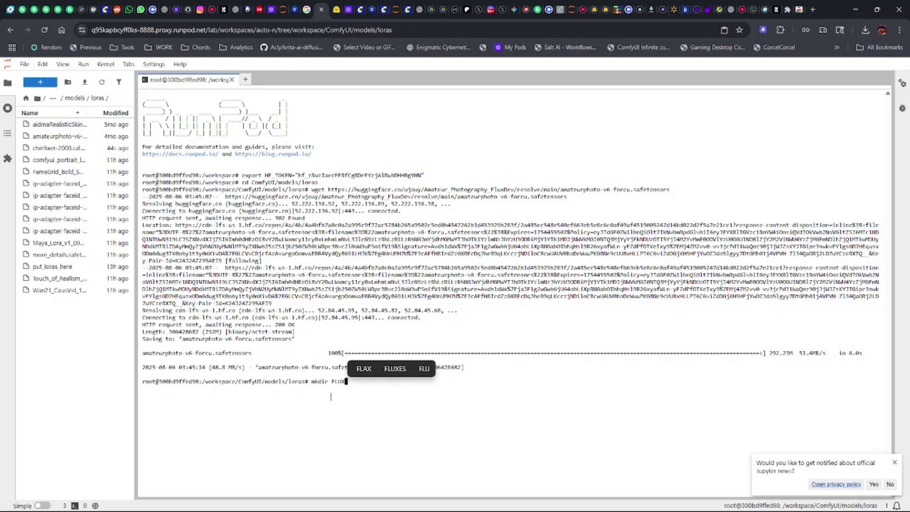
{"action": "key", "text": "Return"}
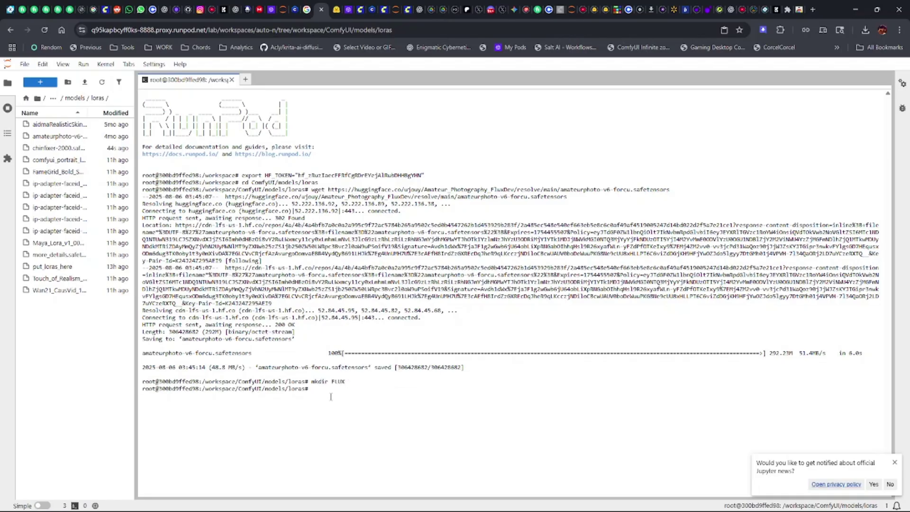
{"action": "type", "text": "dir"}
{"action": "key", "text": "Return"}
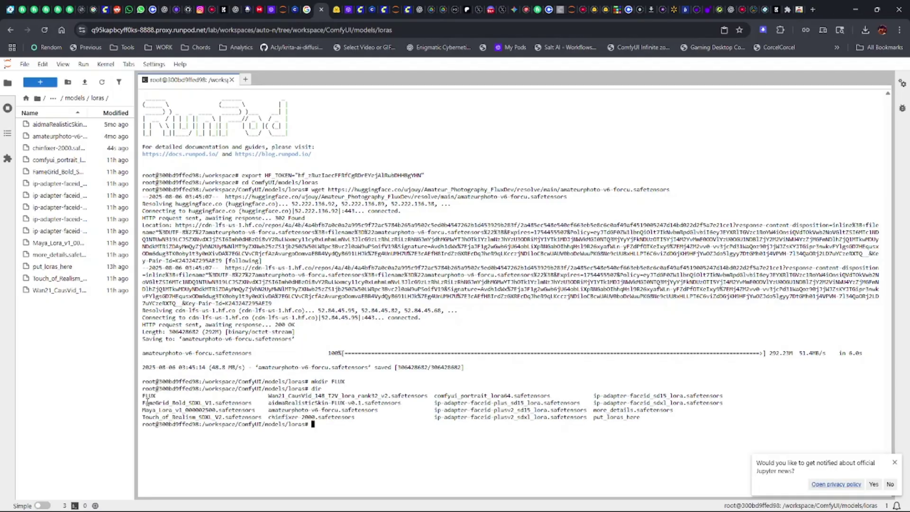
{"action": "type", "text": "cd FLUX"}
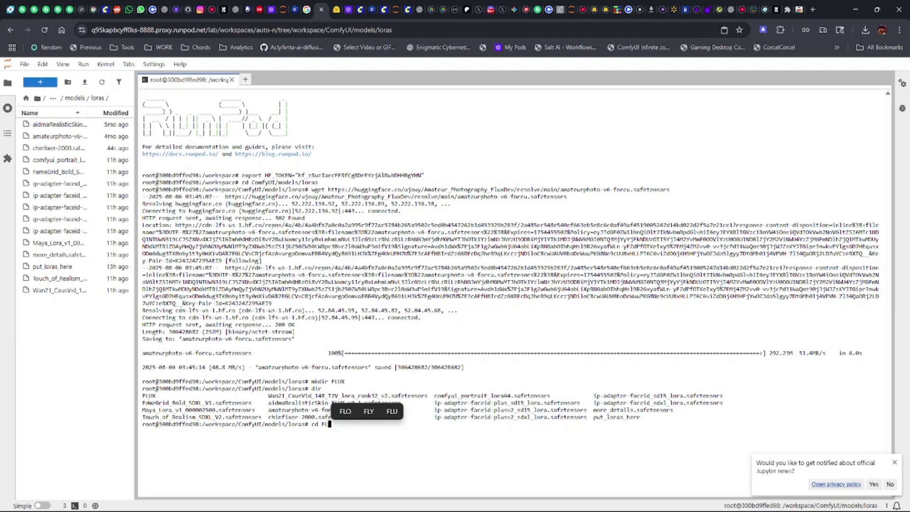
{"action": "key", "text": "Return"}
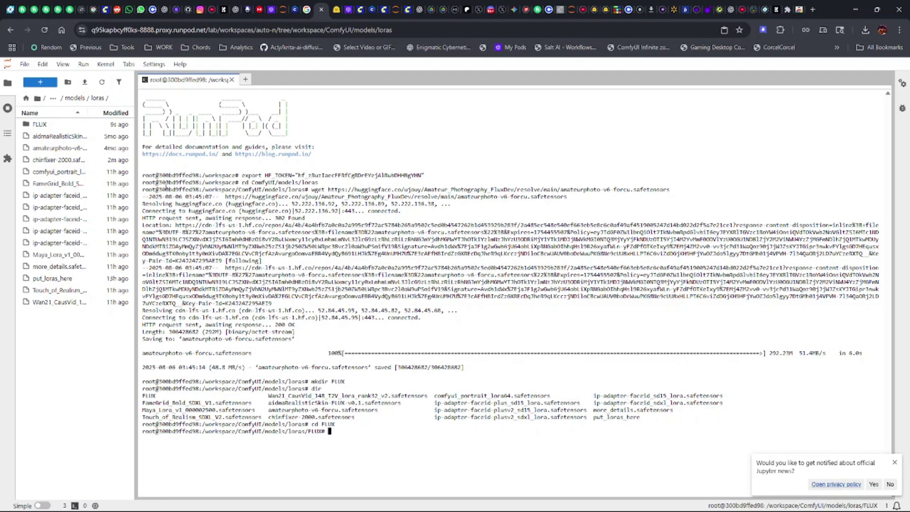
Step: In the FLUX Power Lora Loader, lower AntiBlur to 0.90 and comfyui_portrait_lora64 to 1.00
{"action": "left_click", "coordinate": [358, 10]}
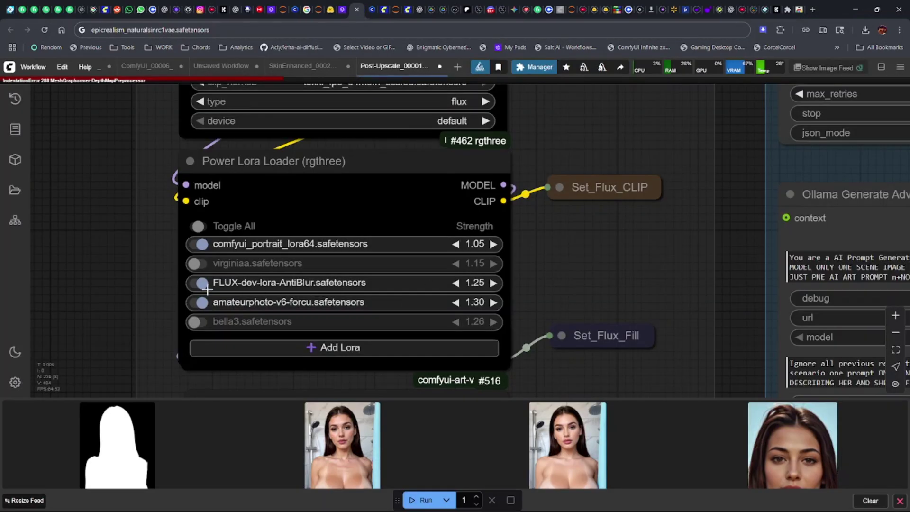
{"action": "left_click", "coordinate": [201, 244]}
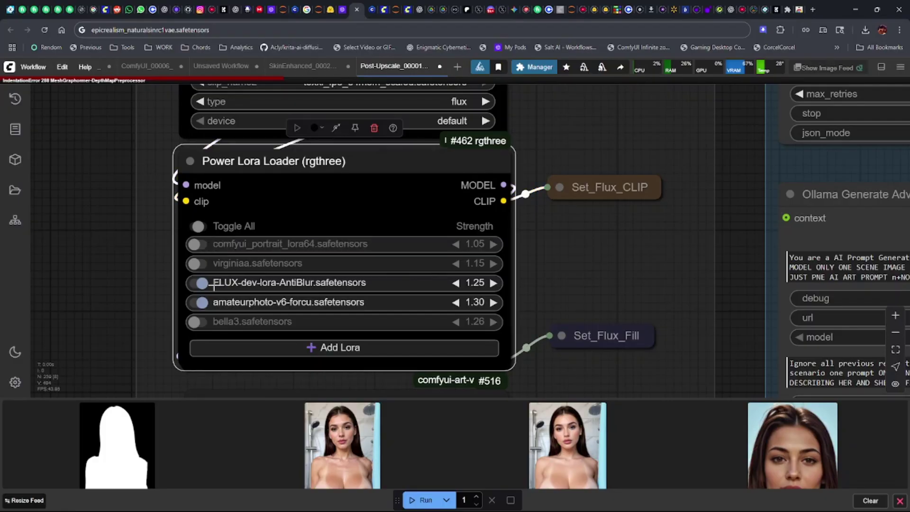
{"action": "left_click", "coordinate": [196, 245]}
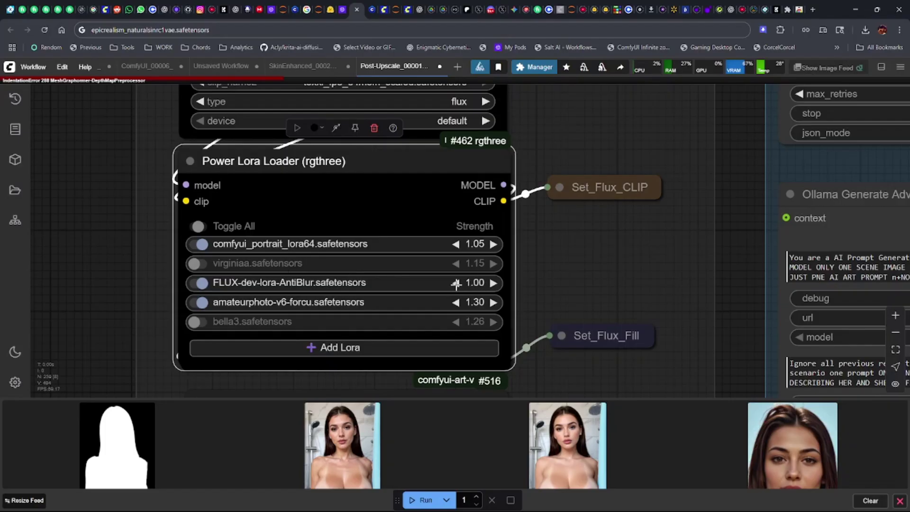
{"action": "left_click", "coordinate": [456, 283]}
{"action": "left_click", "coordinate": [456, 284]}
{"action": "left_click", "coordinate": [457, 245]}
Step: Select the purple ControlNet + IPAdapter nodes and un-bypass and unmute them with Ctrl+B and Ctrl+M
{"action": "left_click_drag", "start_coordinate": [547, 289], "coordinate": [522, 290]}
{"action": "scroll", "coordinate": [522, 290], "scroll_direction": "down", "scroll_amount": 10}
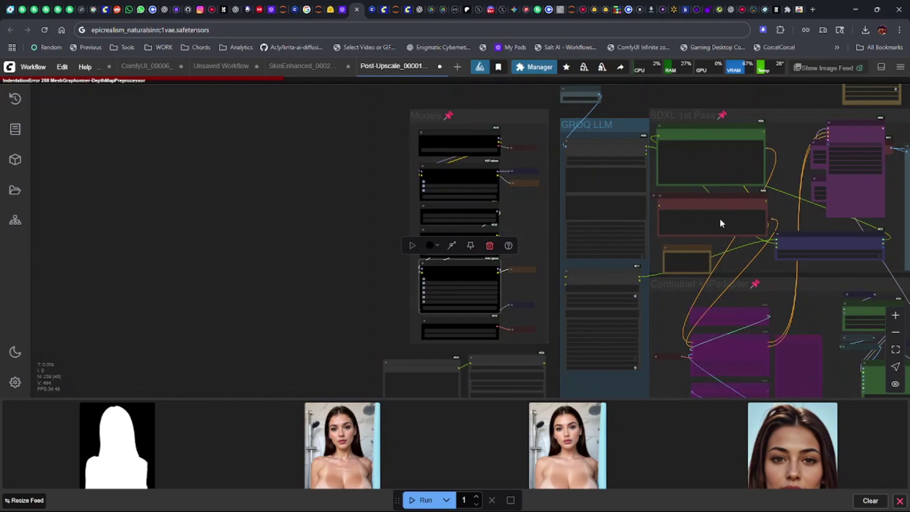
{"action": "scroll", "coordinate": [747, 169], "scroll_direction": "right", "scroll_amount": 10}
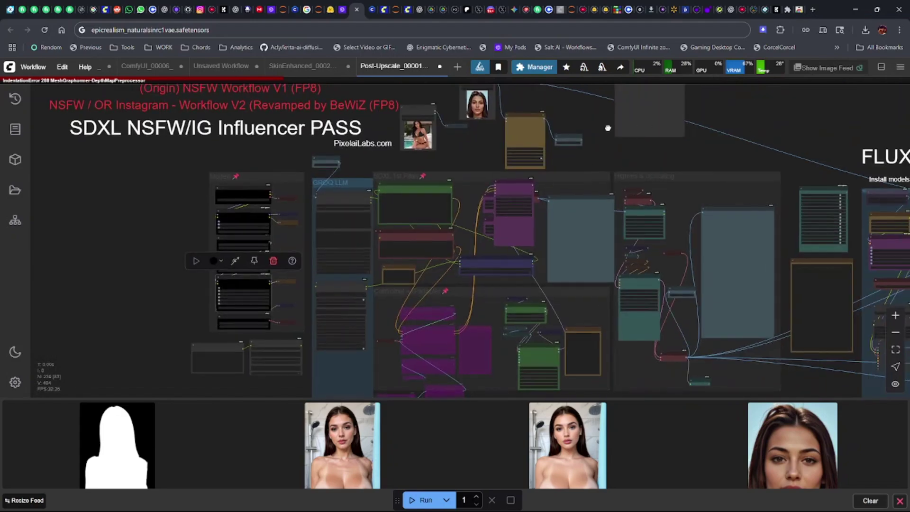
{"action": "scroll", "coordinate": [617, 115], "scroll_direction": "right", "scroll_amount": 3}
{"action": "scroll", "coordinate": [589, 266], "scroll_direction": "left", "scroll_amount": 2}
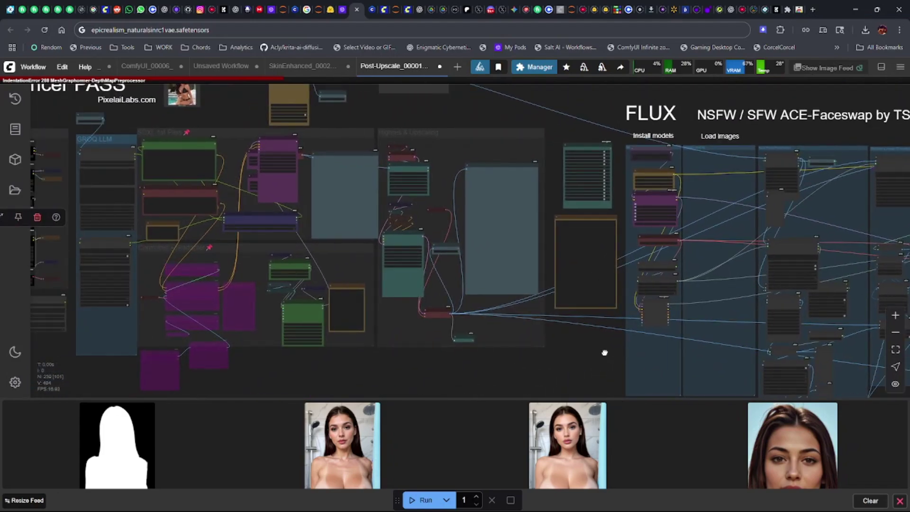
{"action": "scroll", "coordinate": [612, 335], "scroll_direction": "left", "scroll_amount": 4}
{"action": "scroll", "coordinate": [613, 335], "scroll_direction": "up", "scroll_amount": 10}
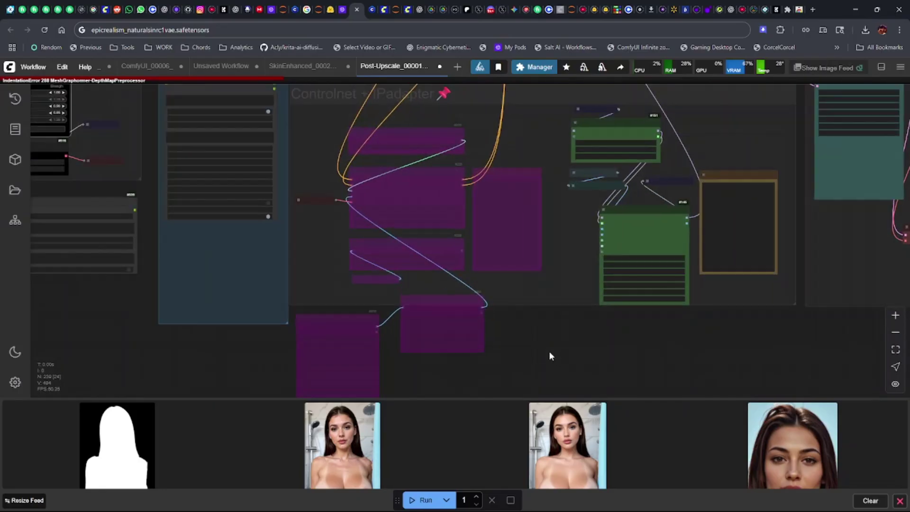
{"action": "scroll", "coordinate": [608, 319], "scroll_direction": "left", "scroll_amount": 4}
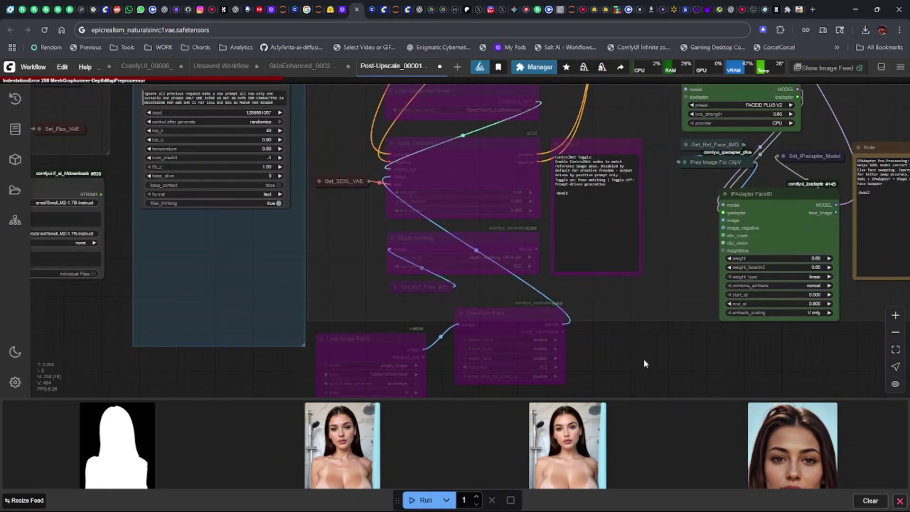
{"action": "scroll", "coordinate": [643, 359], "scroll_direction": "down", "scroll_amount": 1}
{"action": "scroll", "coordinate": [653, 365], "scroll_direction": "down", "scroll_amount": 5}
{"action": "left_click_drag", "start_coordinate": [650, 378], "coordinate": [452, 138]}
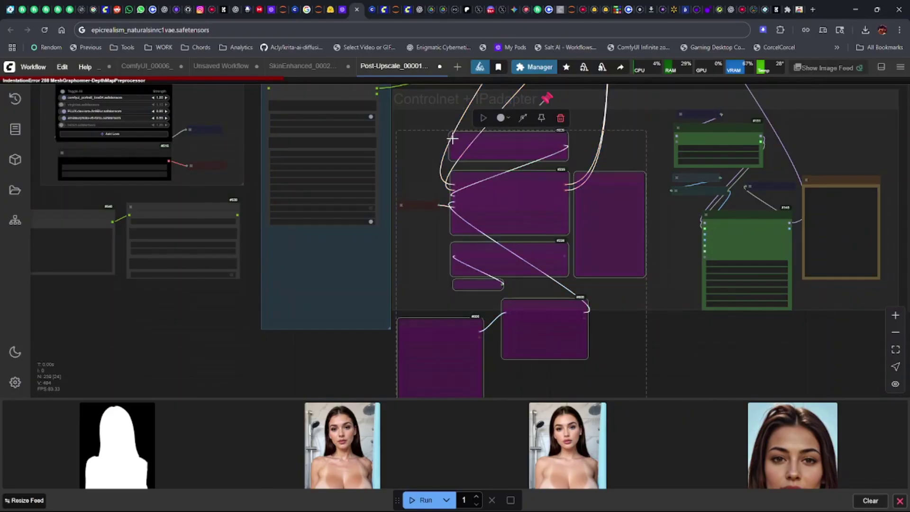
{"action": "key", "text": "ctrl+b"}
{"action": "key", "text": "ctrl+m"}
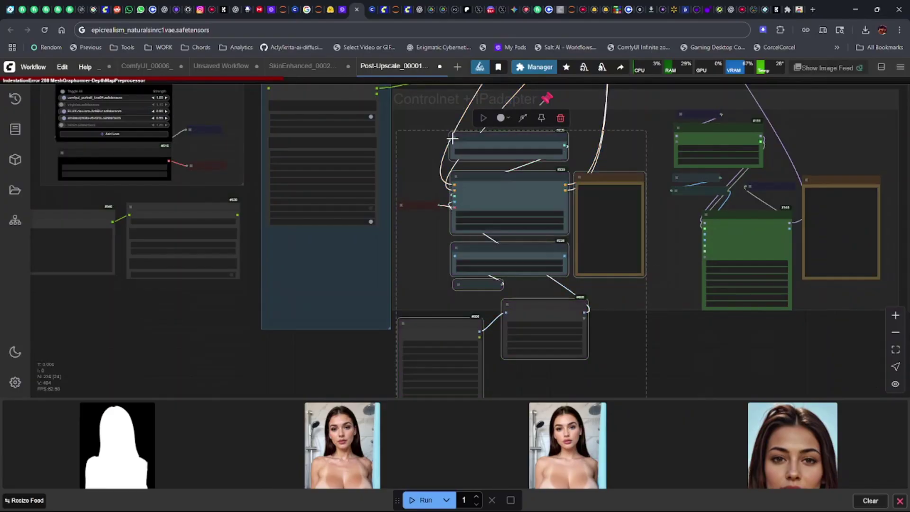
Step: Review the re-enabled OpenPoseXL2 ControlNet (strength 0.64, end 0.400) and IPAdapter FaceID (weight 0.60) nodes
{"action": "scroll", "coordinate": [490, 213], "scroll_direction": "up", "scroll_amount": 5}
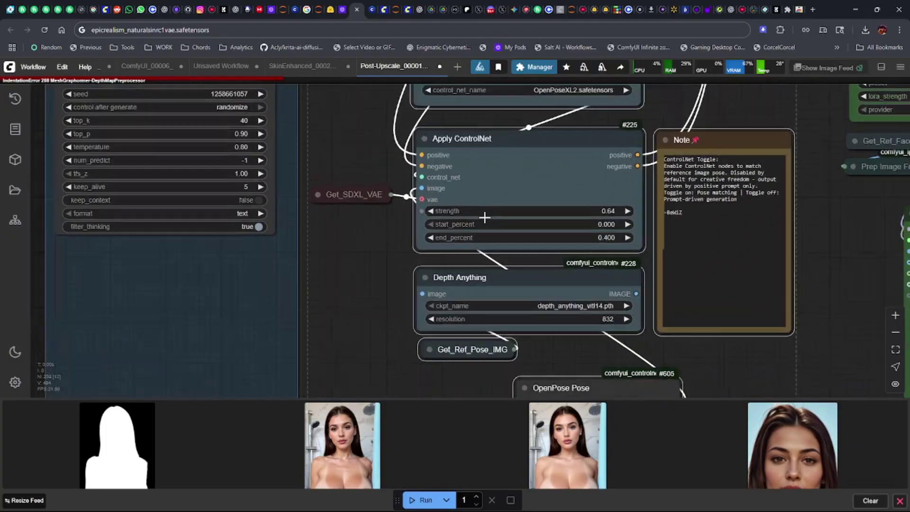
{"action": "scroll", "coordinate": [573, 214], "scroll_direction": "down", "scroll_amount": 6}
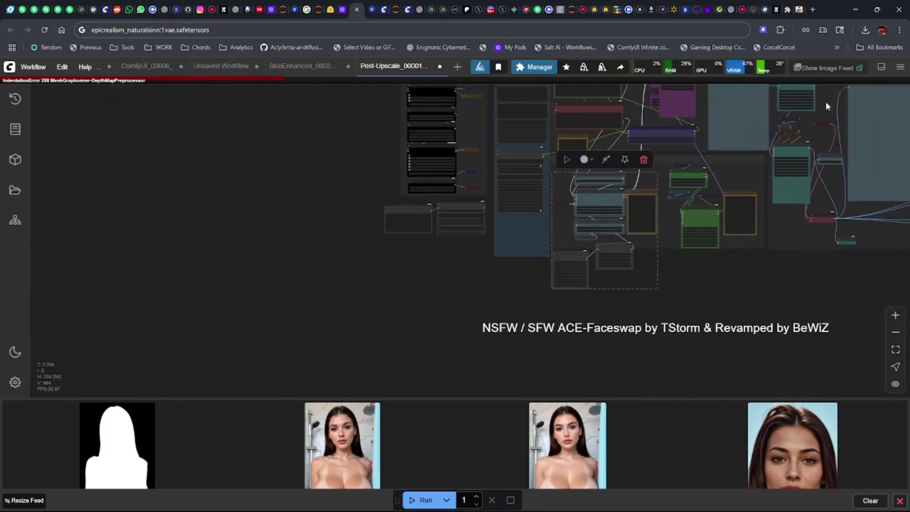
{"action": "scroll", "coordinate": [702, 140], "scroll_direction": "up", "scroll_amount": 6}
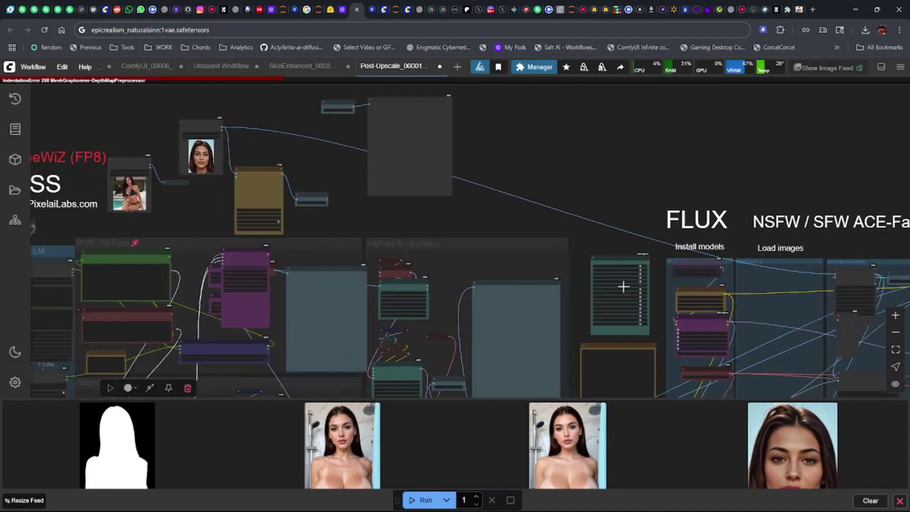
{"action": "scroll", "coordinate": [624, 286], "scroll_direction": "up", "scroll_amount": 10}
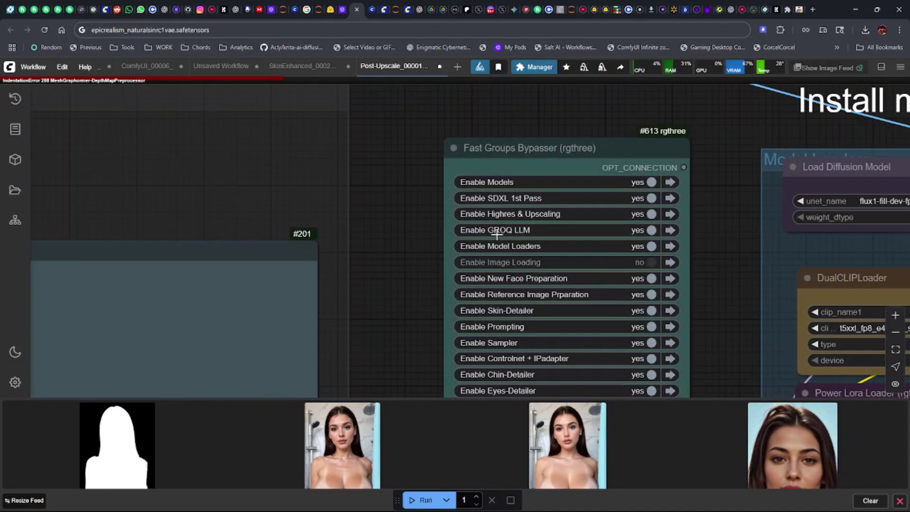
{"action": "scroll", "coordinate": [497, 233], "scroll_direction": "down", "scroll_amount": 6}
{"action": "scroll", "coordinate": [448, 297], "scroll_direction": "left", "scroll_amount": 5}
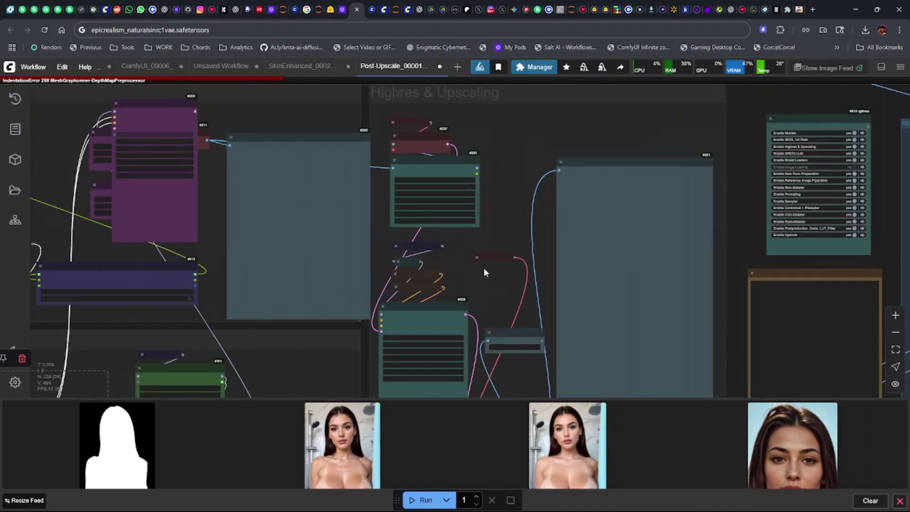
{"action": "scroll", "coordinate": [485, 271], "scroll_direction": "down", "scroll_amount": 5}
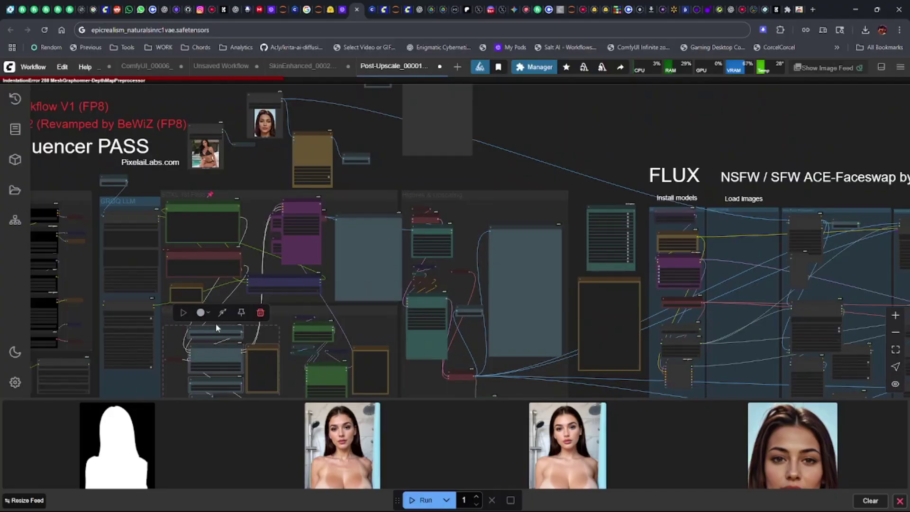
{"action": "scroll", "coordinate": [427, 359], "scroll_direction": "down", "scroll_amount": 3}
{"action": "scroll", "coordinate": [526, 323], "scroll_direction": "left", "scroll_amount": 5}
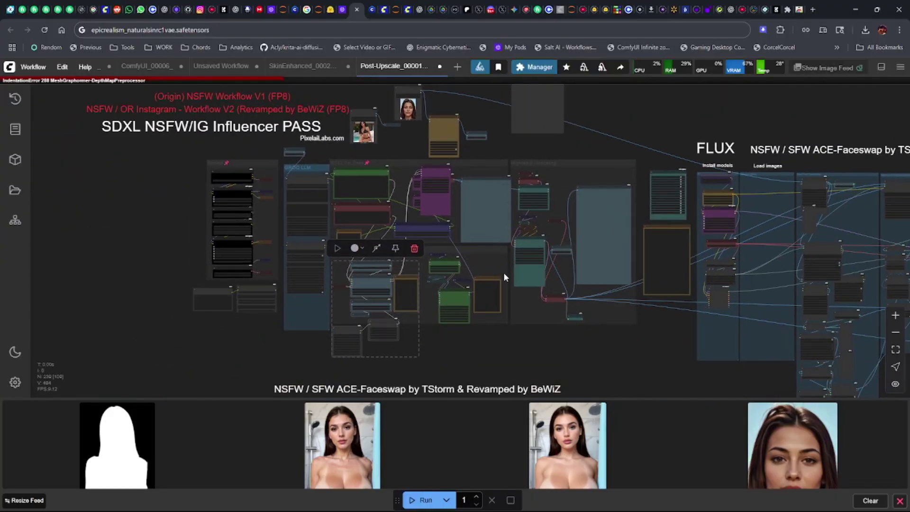
{"action": "scroll", "coordinate": [373, 312], "scroll_direction": "up", "scroll_amount": 8}
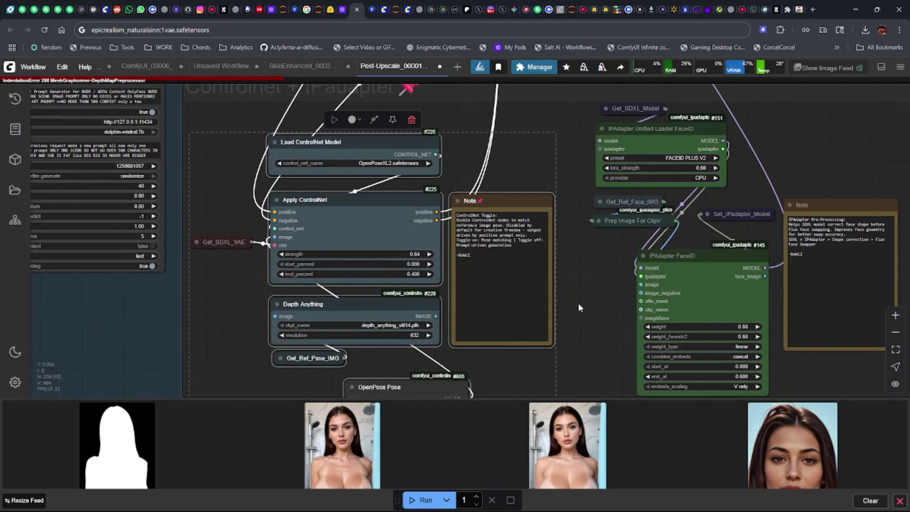
{"action": "left_click_drag", "start_coordinate": [590, 339], "coordinate": [550, 287]}
{"action": "scroll", "coordinate": [525, 227], "scroll_direction": "up", "scroll_amount": 2}
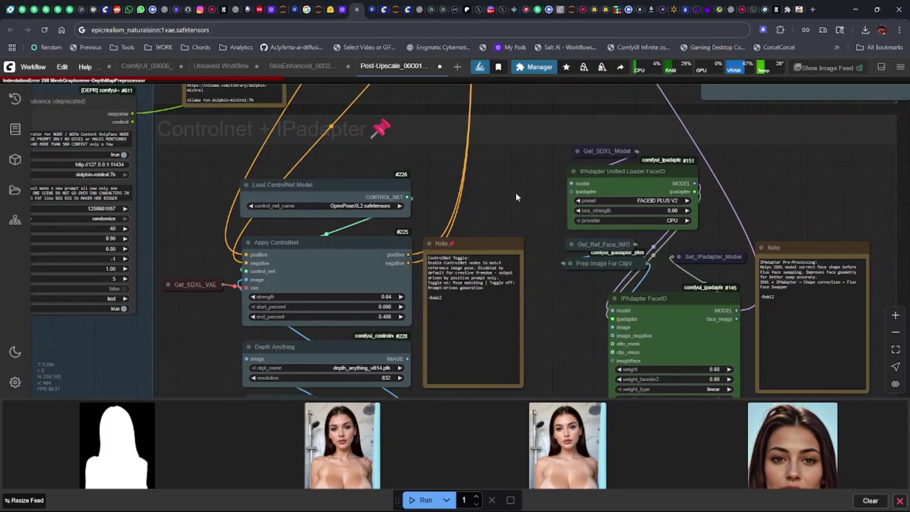
Step: Switch to the RunPod ComfyUI tab and bring the SDXL NSFW/IG Influencer PASS group into view
{"action": "key", "text": "ctrl+Tab"}
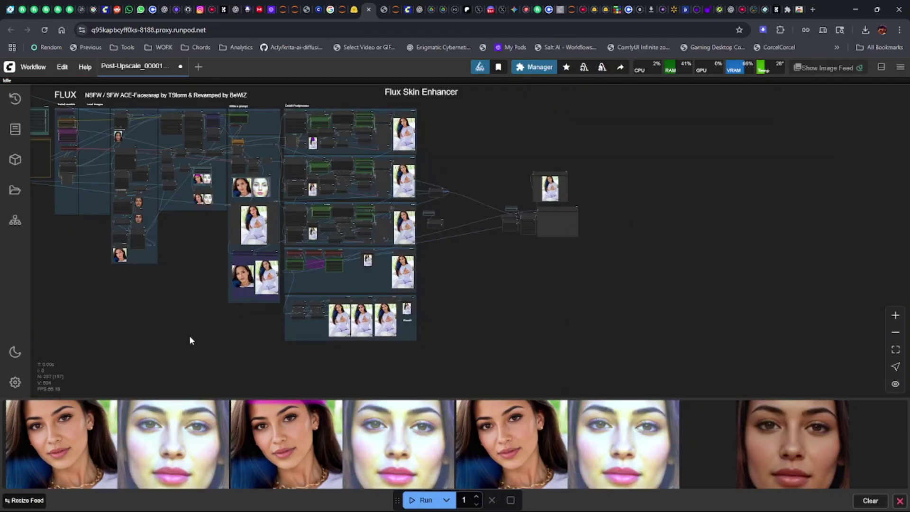
{"action": "left_click_drag", "start_coordinate": [218, 335], "coordinate": [380, 338]}
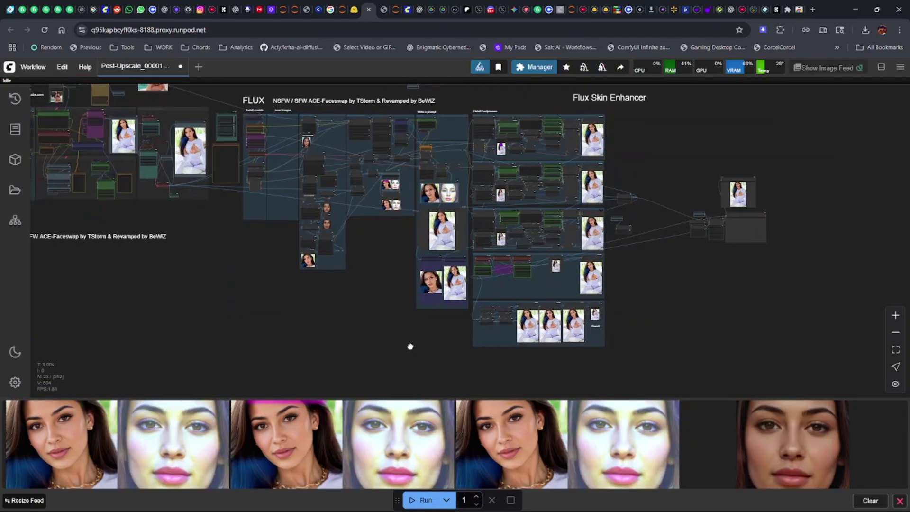
{"action": "left_click_drag", "start_coordinate": [505, 366], "coordinate": [425, 340]}
{"action": "left_click_drag", "start_coordinate": [344, 314], "coordinate": [433, 349]}
{"action": "left_click_drag", "start_coordinate": [323, 284], "coordinate": [366, 304]}
{"action": "scroll", "coordinate": [234, 274], "scroll_direction": "up", "scroll_amount": 7}
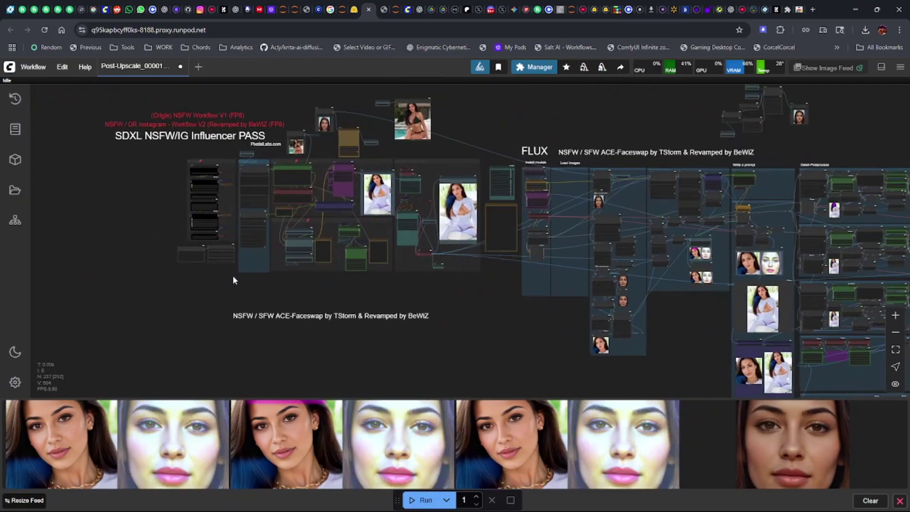
{"action": "left_click_drag", "start_coordinate": [148, 153], "coordinate": [74, 241]}
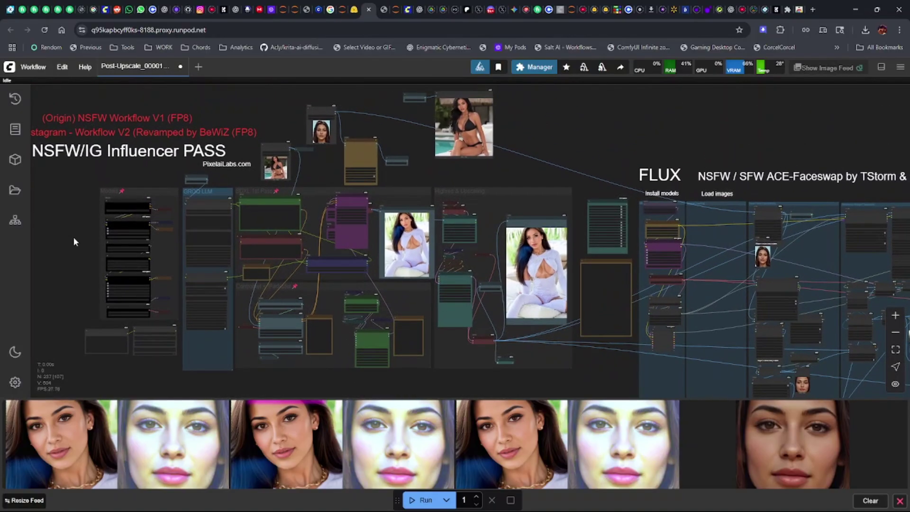
{"action": "scroll", "coordinate": [428, 163], "scroll_direction": "up", "scroll_amount": 5}
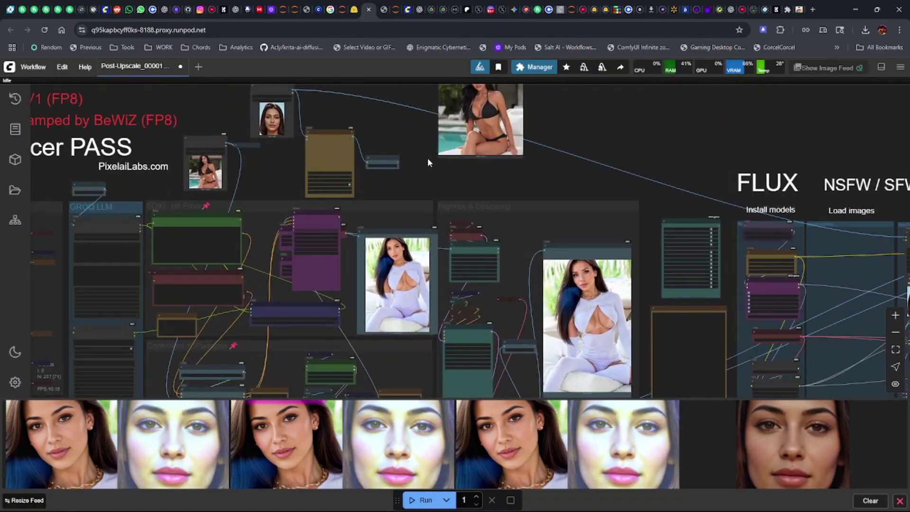
{"action": "scroll", "coordinate": [411, 164], "scroll_direction": "down", "scroll_amount": 5}
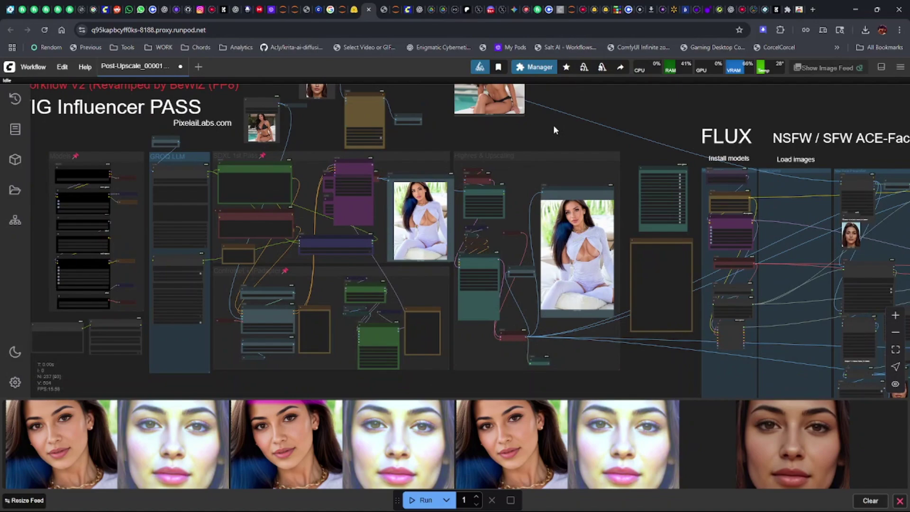
Step: Inspect the portrait preview, the FLUX Install models and Load images sections, and the ACE-Faceswap group
{"action": "left_click_drag", "start_coordinate": [555, 131], "coordinate": [541, 189]}
{"action": "scroll", "coordinate": [316, 137], "scroll_direction": "up", "scroll_amount": 4}
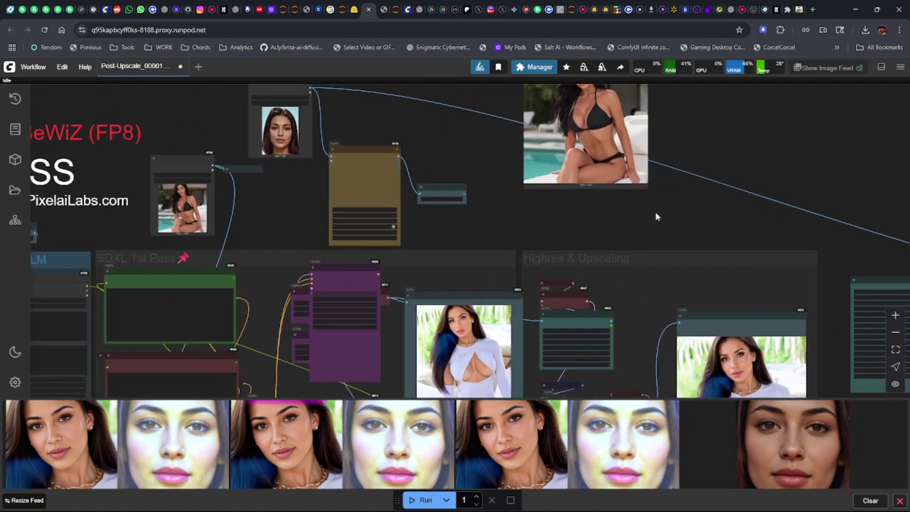
{"action": "left_click_drag", "start_coordinate": [657, 216], "coordinate": [382, 271]}
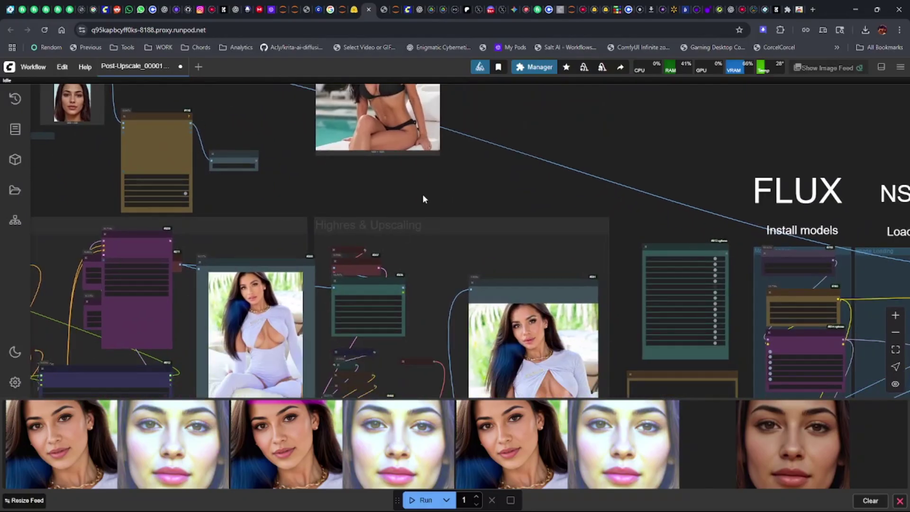
{"action": "left_click_drag", "start_coordinate": [424, 199], "coordinate": [385, 186]}
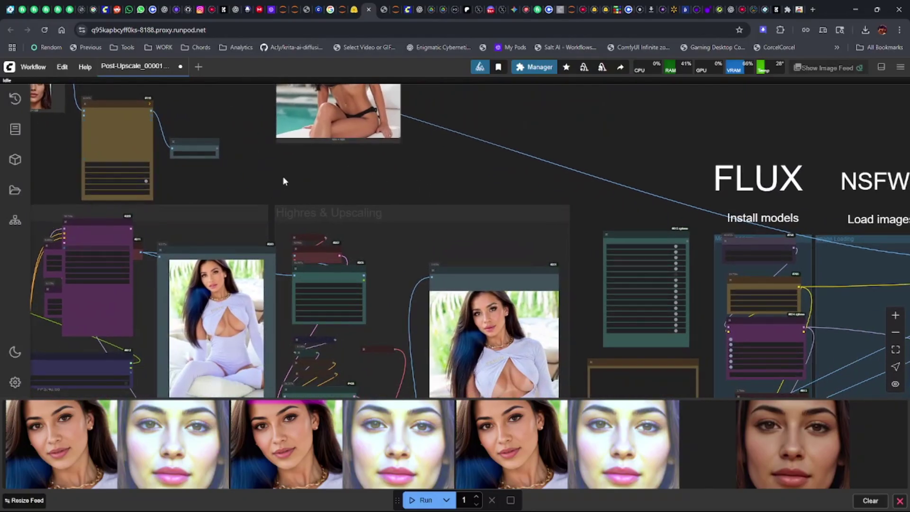
{"action": "left_click_drag", "start_coordinate": [283, 182], "coordinate": [294, 246]}
{"action": "scroll", "coordinate": [304, 259], "scroll_direction": "down", "scroll_amount": 3}
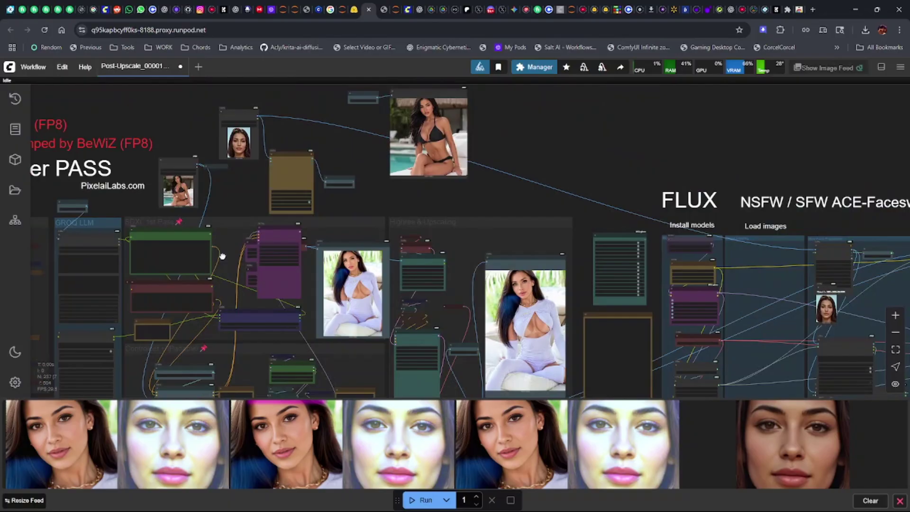
{"action": "left_click_drag", "start_coordinate": [222, 257], "coordinate": [260, 188]}
{"action": "left_click_drag", "start_coordinate": [291, 350], "coordinate": [177, 356]}
{"action": "left_click_drag", "start_coordinate": [498, 123], "coordinate": [201, 122]}
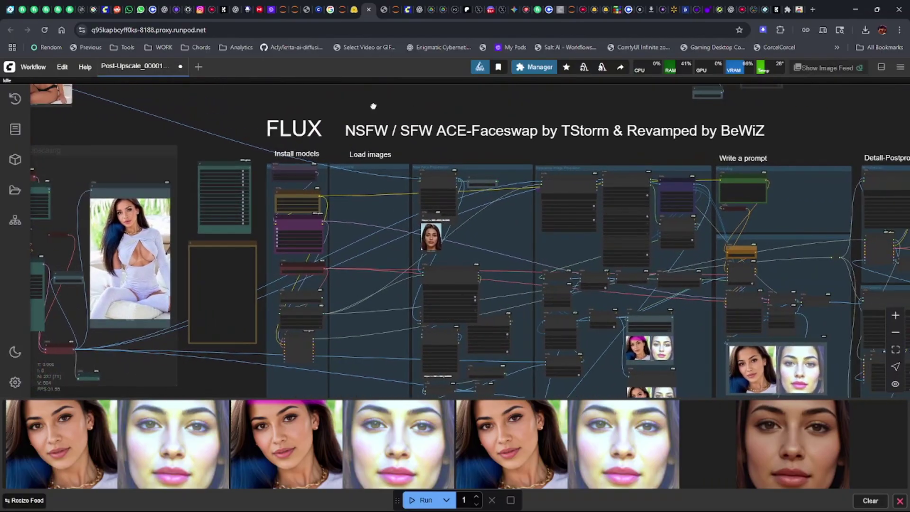
Step: Pan right past 'Write a prompt' to the Detail-Postprocess skin enhancement section and its preview image
{"action": "left_click_drag", "start_coordinate": [379, 103], "coordinate": [210, 100]}
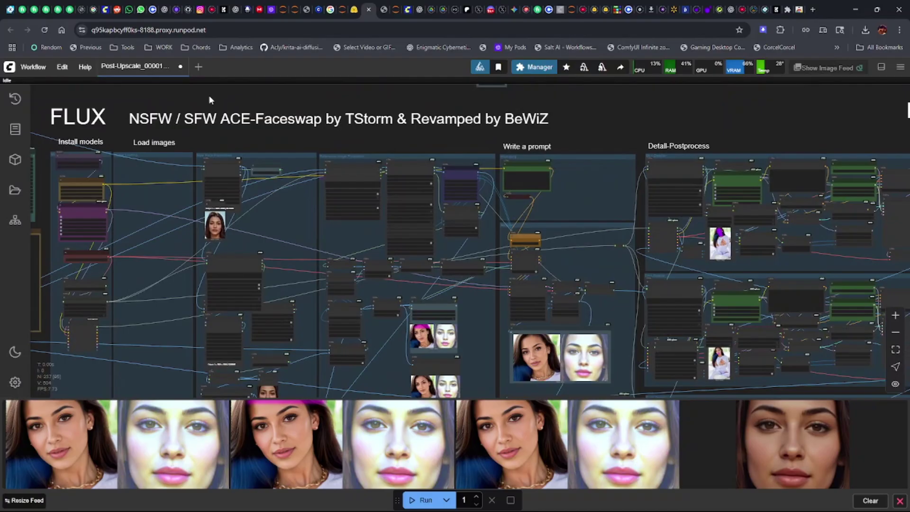
{"action": "left_click_drag", "start_coordinate": [622, 113], "coordinate": [477, 122]}
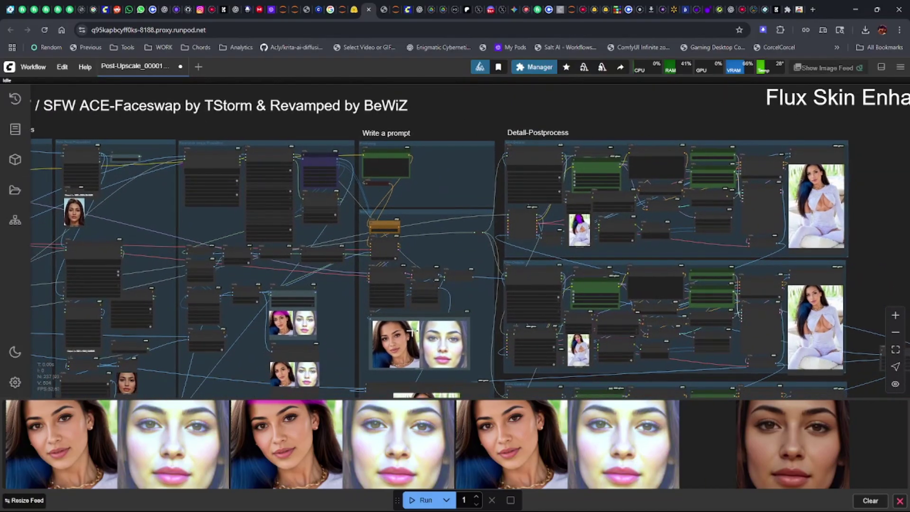
{"action": "scroll", "coordinate": [424, 366], "scroll_direction": "up", "scroll_amount": 7}
{"action": "scroll", "coordinate": [425, 366], "scroll_direction": "up", "scroll_amount": 4}
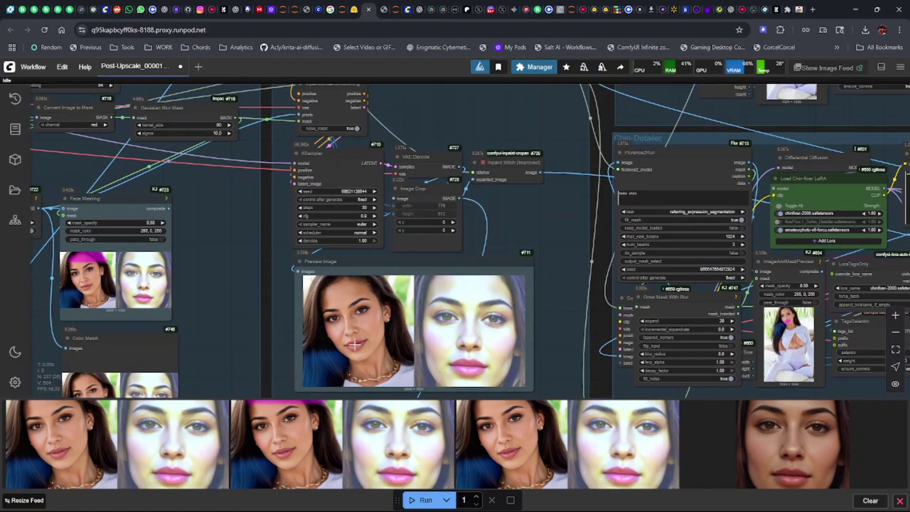
{"action": "scroll", "coordinate": [176, 277], "scroll_direction": "down", "scroll_amount": 3}
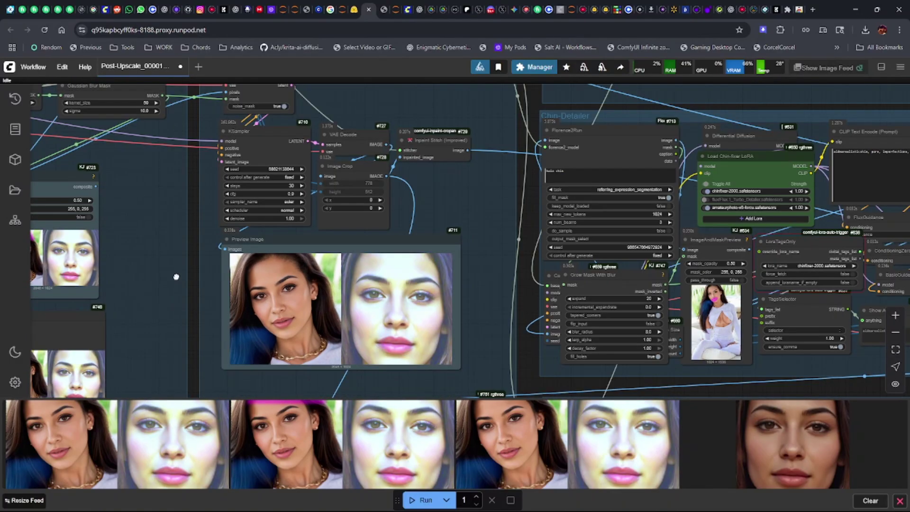
{"action": "left_click_drag", "start_coordinate": [176, 277], "coordinate": [214, 281]}
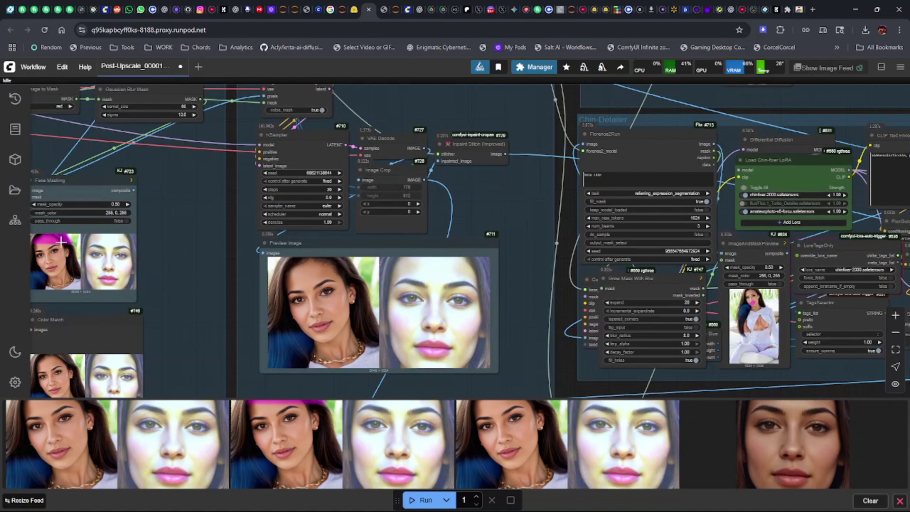
Step: Move down through the Detail-Postprocess groups to the Eyes-Detailer and Postproduction groups
{"action": "scroll", "coordinate": [437, 235], "scroll_direction": "down", "scroll_amount": 8}
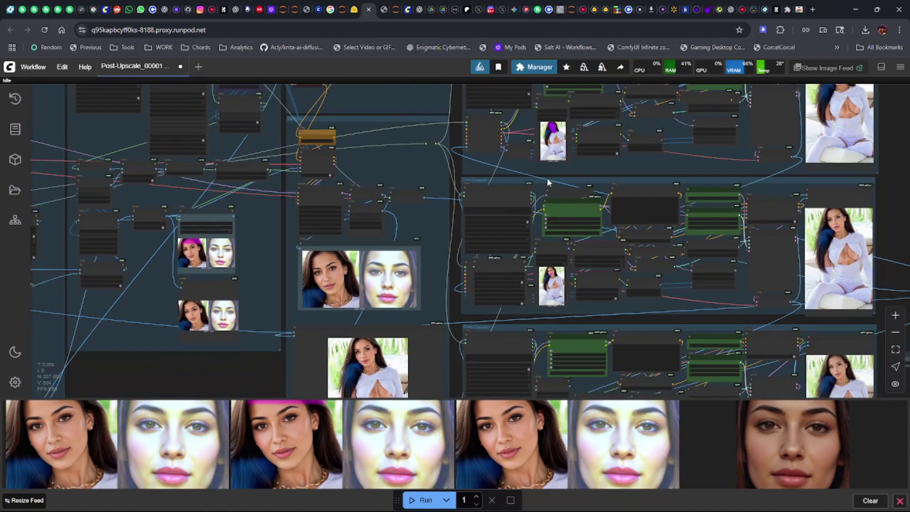
{"action": "scroll", "coordinate": [860, 157], "scroll_direction": "up", "scroll_amount": 5}
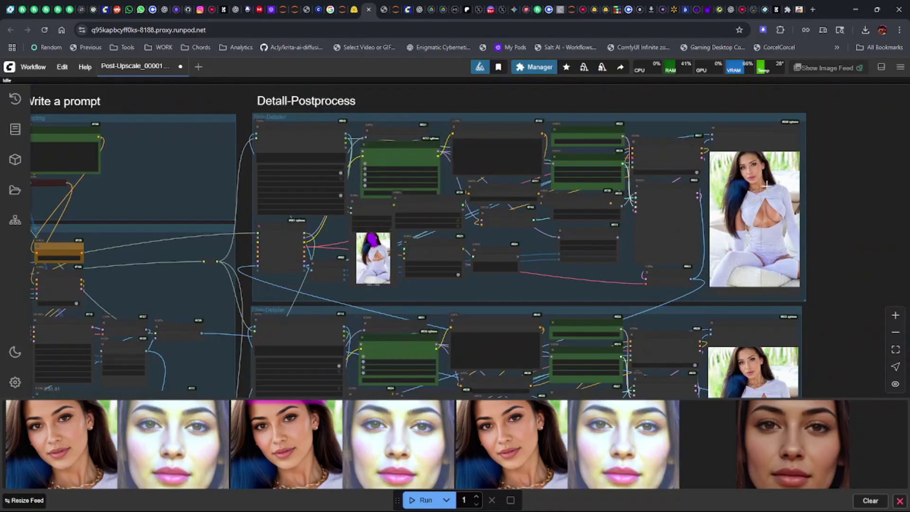
{"action": "scroll", "coordinate": [836, 204], "scroll_direction": "down", "scroll_amount": 2}
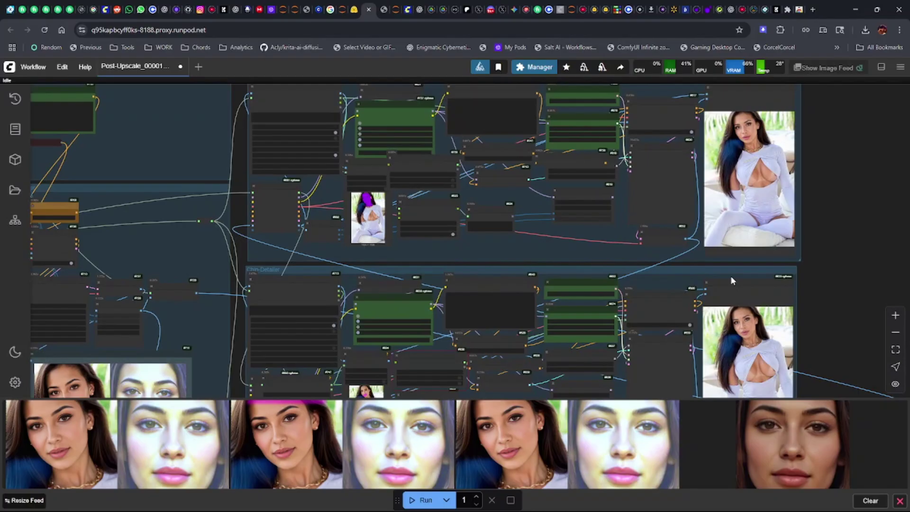
{"action": "scroll", "coordinate": [843, 309], "scroll_direction": "down", "scroll_amount": 9}
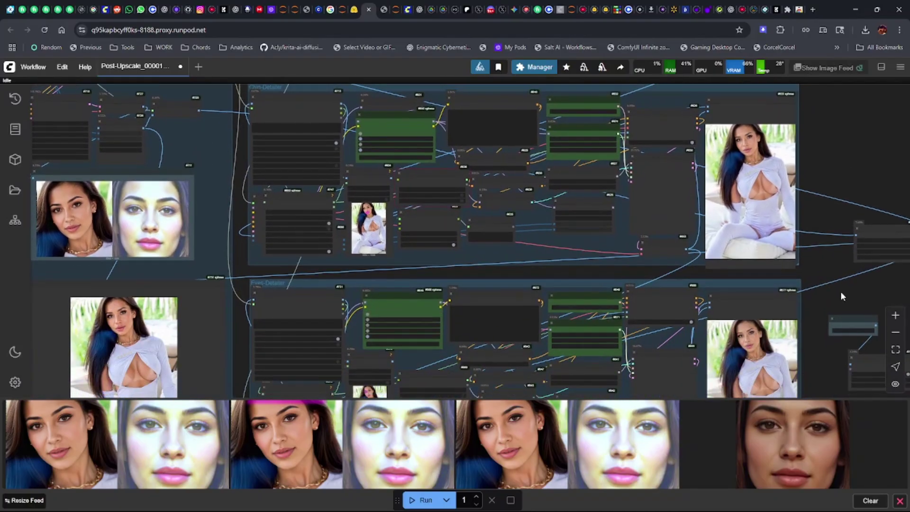
{"action": "scroll", "coordinate": [842, 295], "scroll_direction": "down", "scroll_amount": 10}
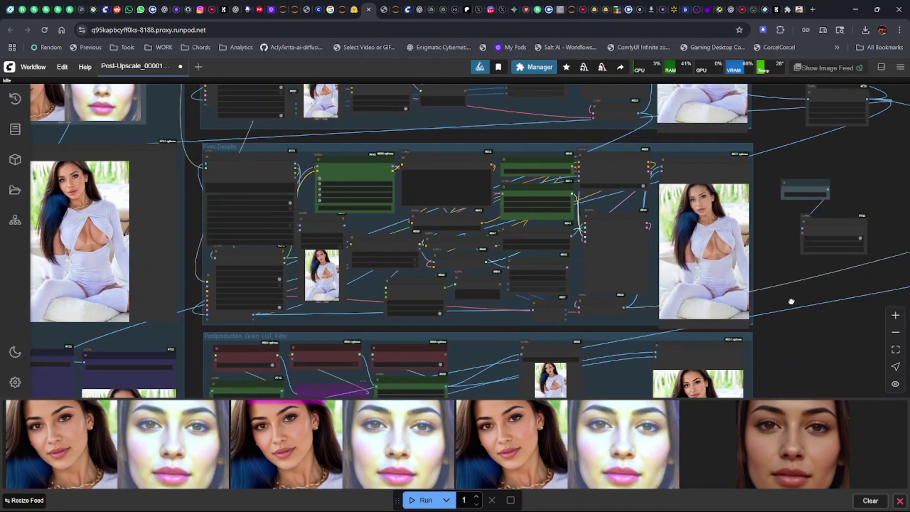
{"action": "scroll", "coordinate": [791, 302], "scroll_direction": "down", "scroll_amount": 5}
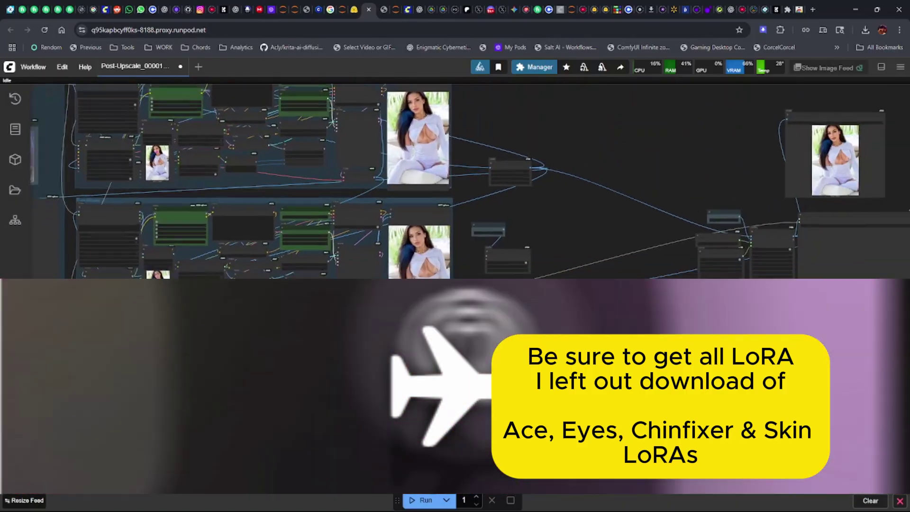
Step: Inspect the ReActor Fast Face Swap and Compare nodes, then the Images output's 1024×1536 final picture
{"action": "scroll", "coordinate": [729, 185], "scroll_direction": "up", "scroll_amount": 10}
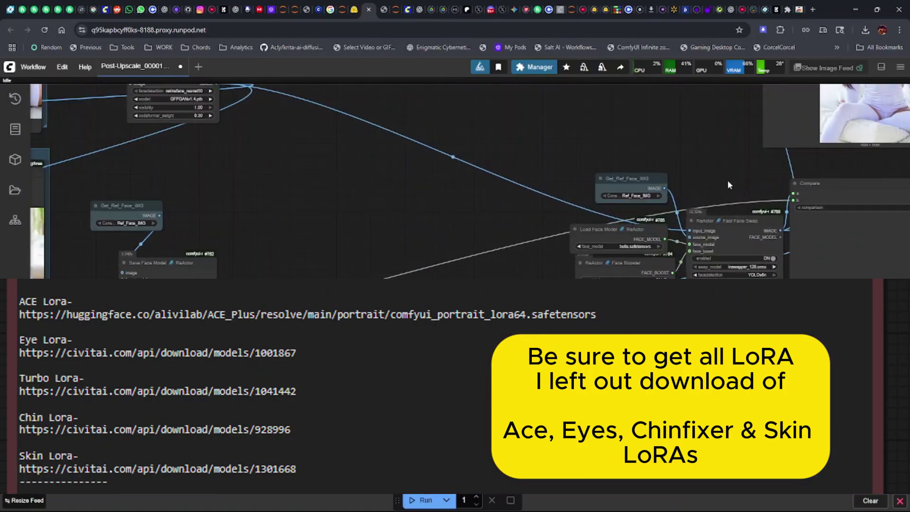
{"action": "scroll", "coordinate": [729, 185], "scroll_direction": "down", "scroll_amount": 5}
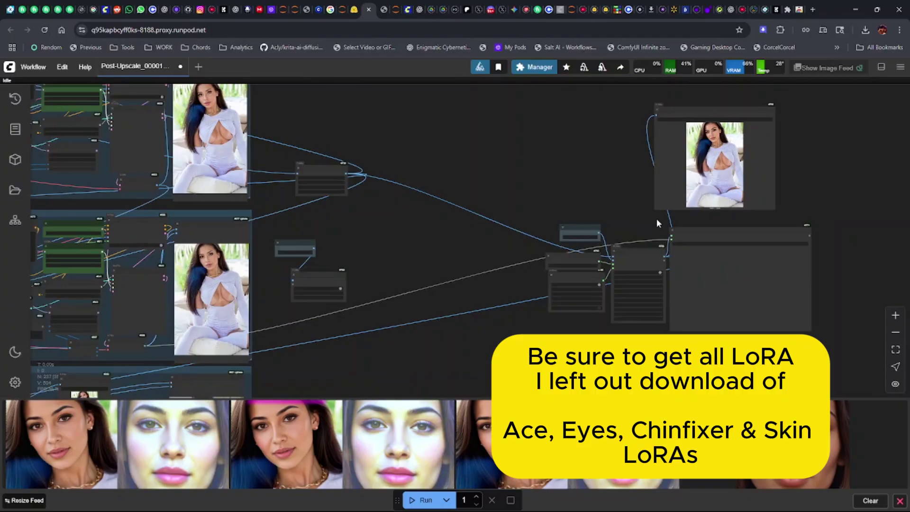
{"action": "left_click", "coordinate": [731, 264]}
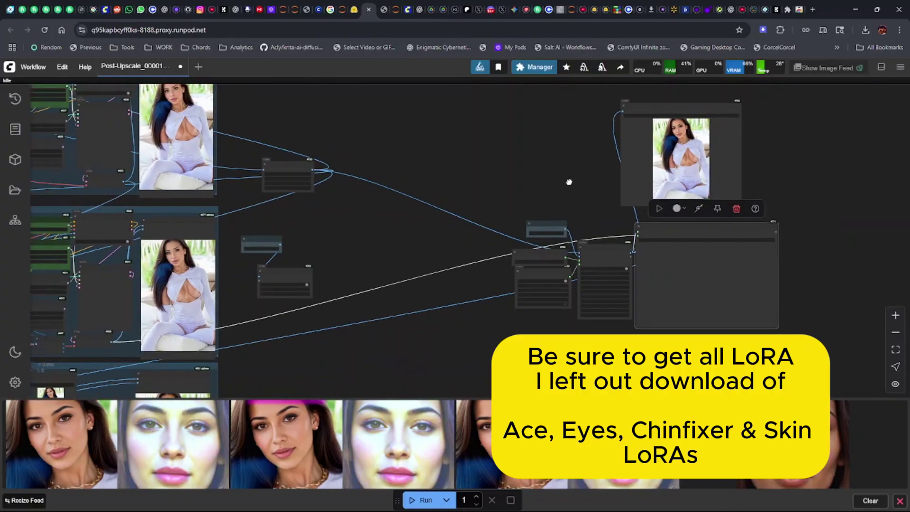
{"action": "scroll", "coordinate": [654, 246], "scroll_direction": "up", "scroll_amount": 5}
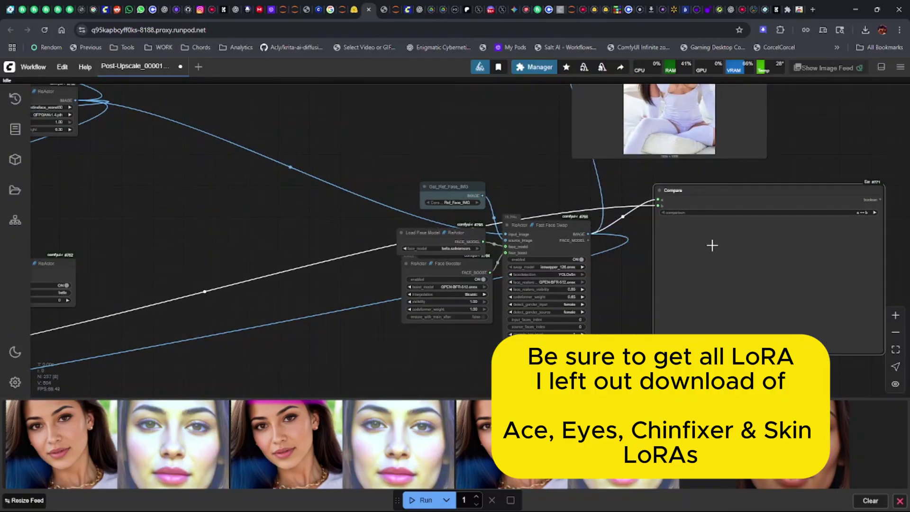
{"action": "right_click", "coordinate": [659, 237]}
{"action": "left_click", "coordinate": [522, 166]}
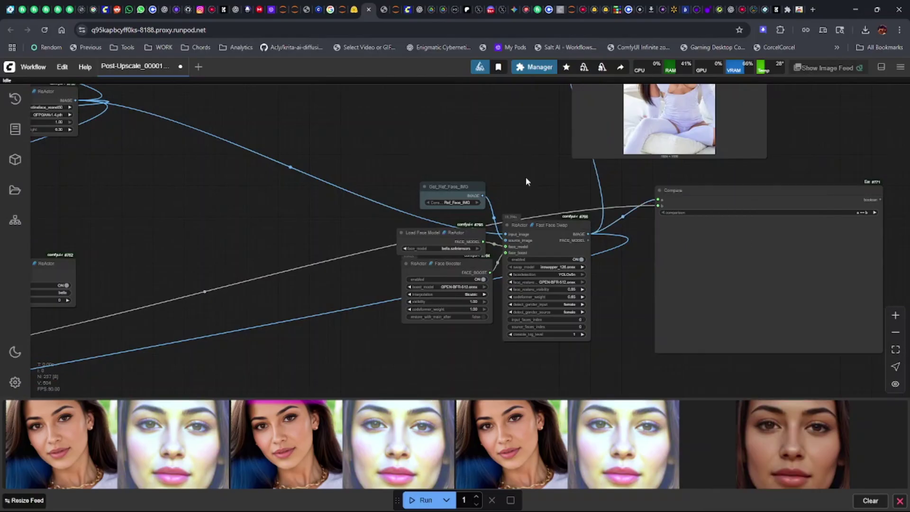
{"action": "left_click_drag", "start_coordinate": [525, 178], "coordinate": [509, 287]}
{"action": "scroll", "coordinate": [614, 191], "scroll_direction": "up", "scroll_amount": 5}
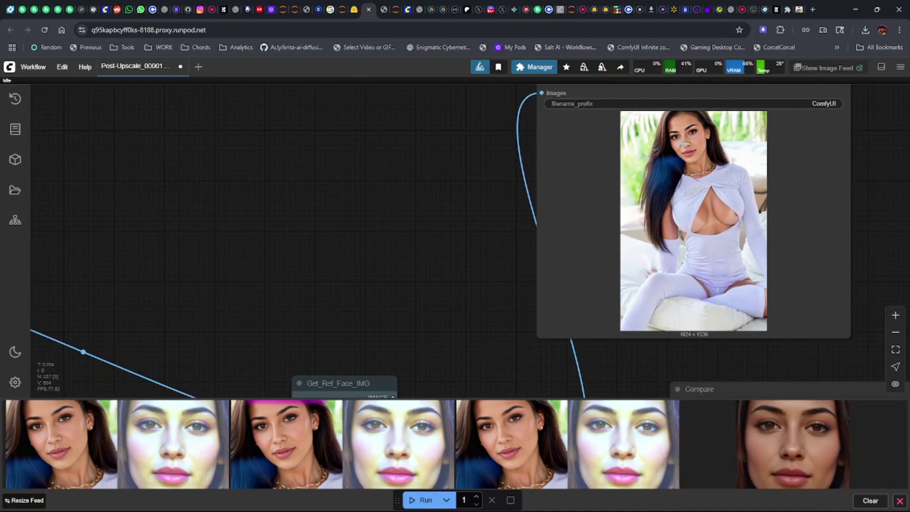
Step: Zoom out and pan down-left across the image groups to reach the Result group
{"action": "left_click_drag", "start_coordinate": [346, 290], "coordinate": [399, 249]}
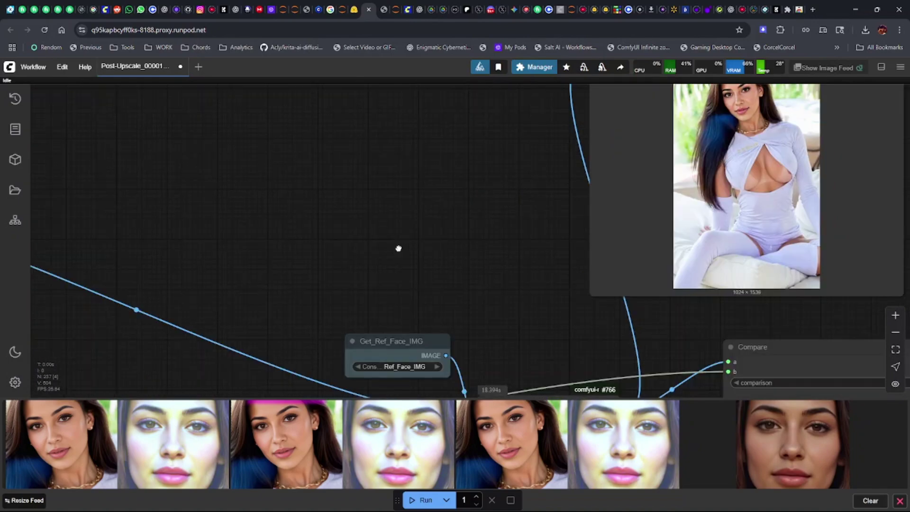
{"action": "scroll", "coordinate": [398, 249], "scroll_direction": "down", "scroll_amount": 5}
{"action": "left_click_drag", "start_coordinate": [352, 277], "coordinate": [337, 234]}
{"action": "scroll", "coordinate": [323, 299], "scroll_direction": "down", "scroll_amount": 3}
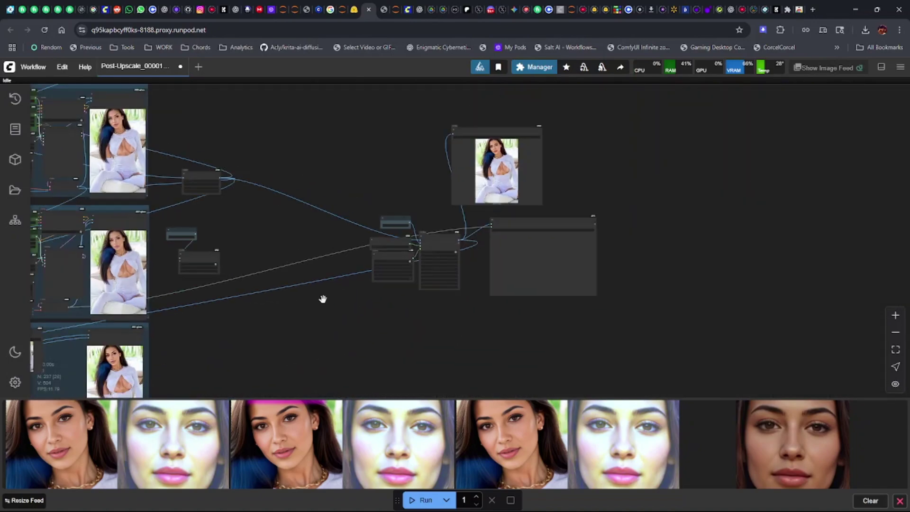
{"action": "left_click_drag", "start_coordinate": [323, 298], "coordinate": [437, 209]}
{"action": "left_click_drag", "start_coordinate": [345, 353], "coordinate": [462, 235]}
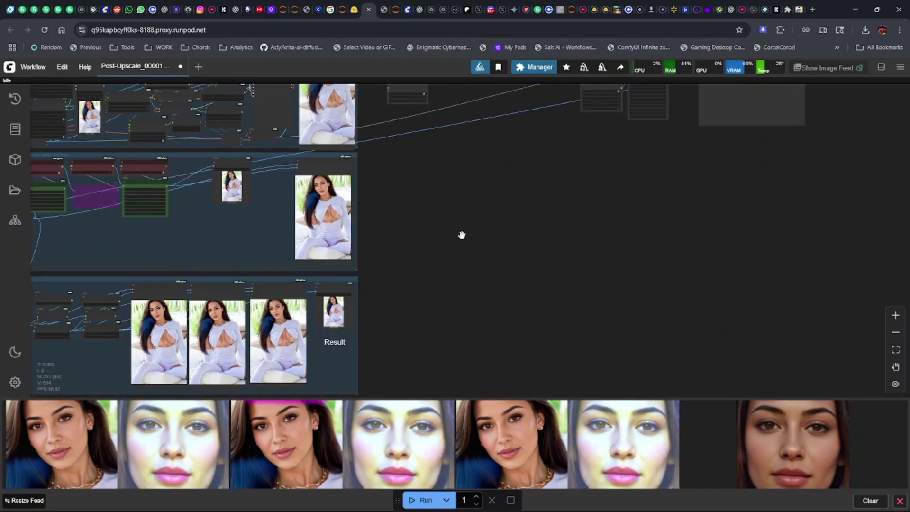
{"action": "left_click_drag", "start_coordinate": [455, 294], "coordinate": [544, 204]}
Step: Frame the Result group's three full-body previews and Result output, then switch the canvas to pan mode
{"action": "scroll", "coordinate": [413, 278], "scroll_direction": "up", "scroll_amount": 6}
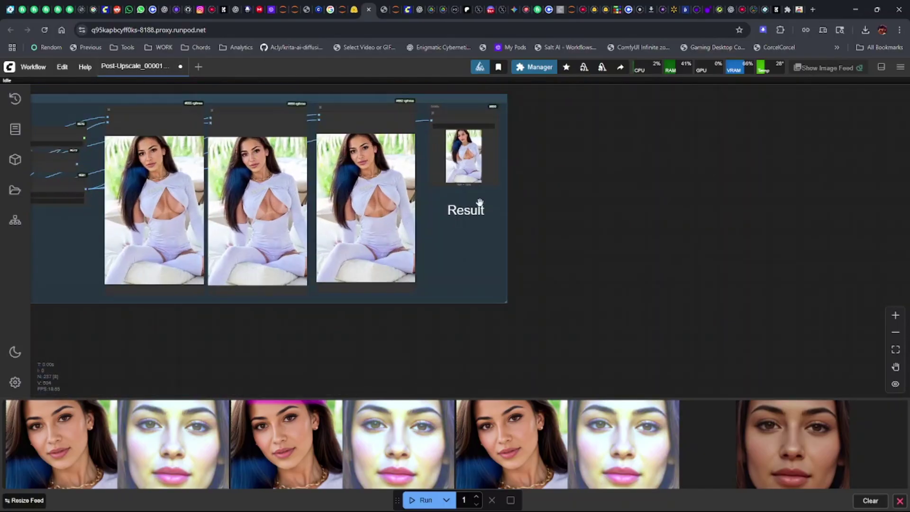
{"action": "scroll", "coordinate": [463, 178], "scroll_direction": "up", "scroll_amount": 5}
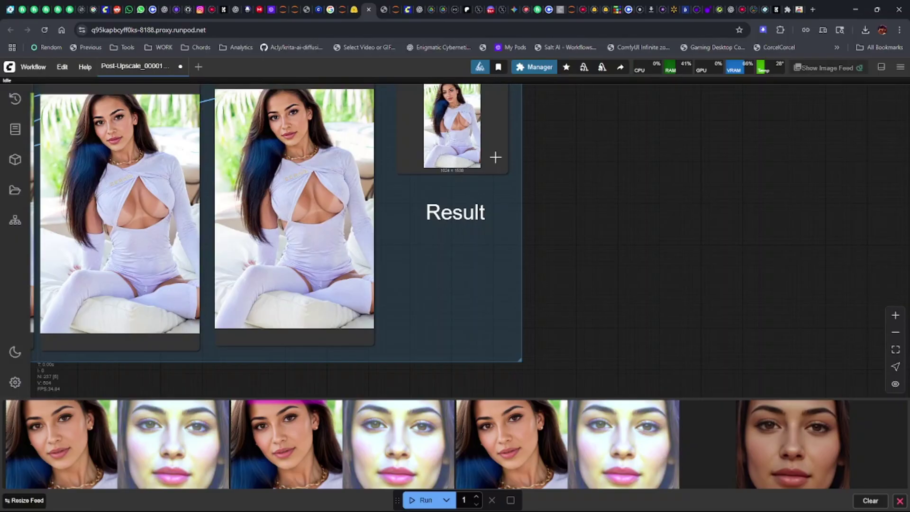
{"action": "scroll", "coordinate": [299, 256], "scroll_direction": "down", "scroll_amount": 7}
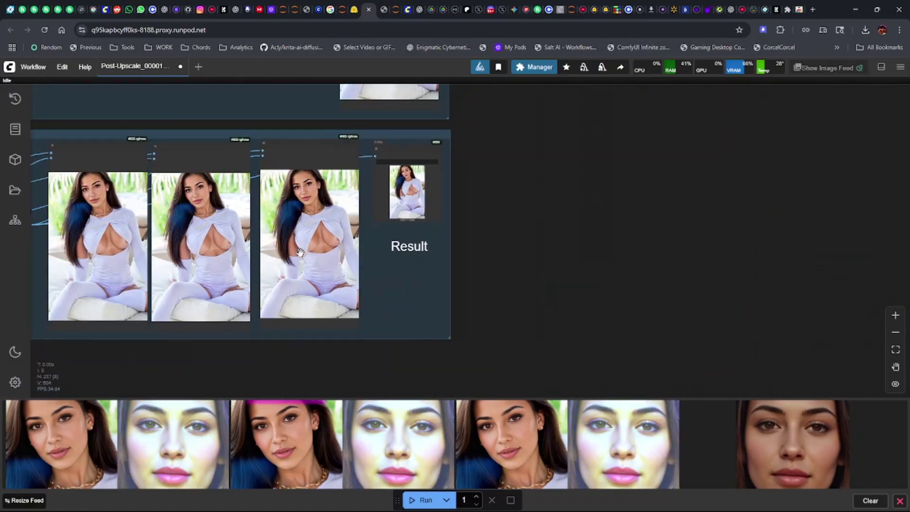
{"action": "scroll", "coordinate": [219, 359], "scroll_direction": "down", "scroll_amount": 1}
{"action": "left_click_drag", "start_coordinate": [220, 360], "coordinate": [402, 364]}
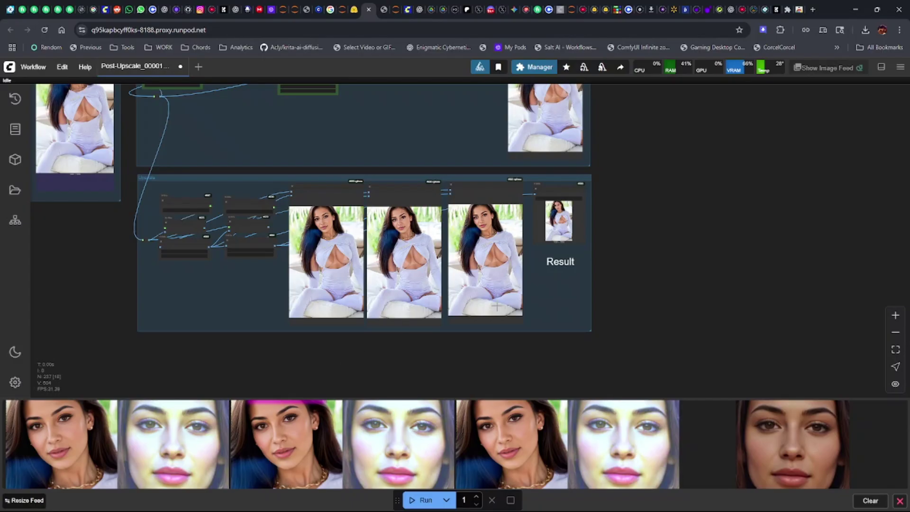
{"action": "key", "text": "space"}
{"action": "key", "text": "space"}
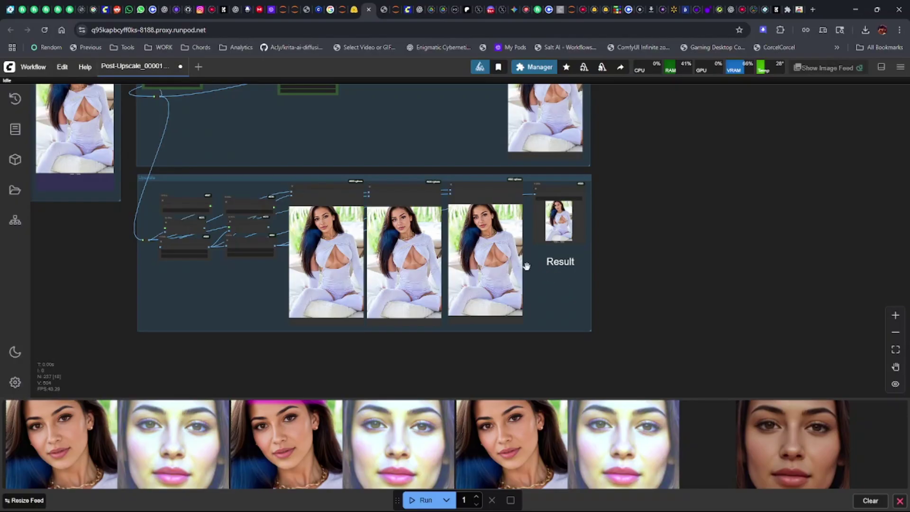